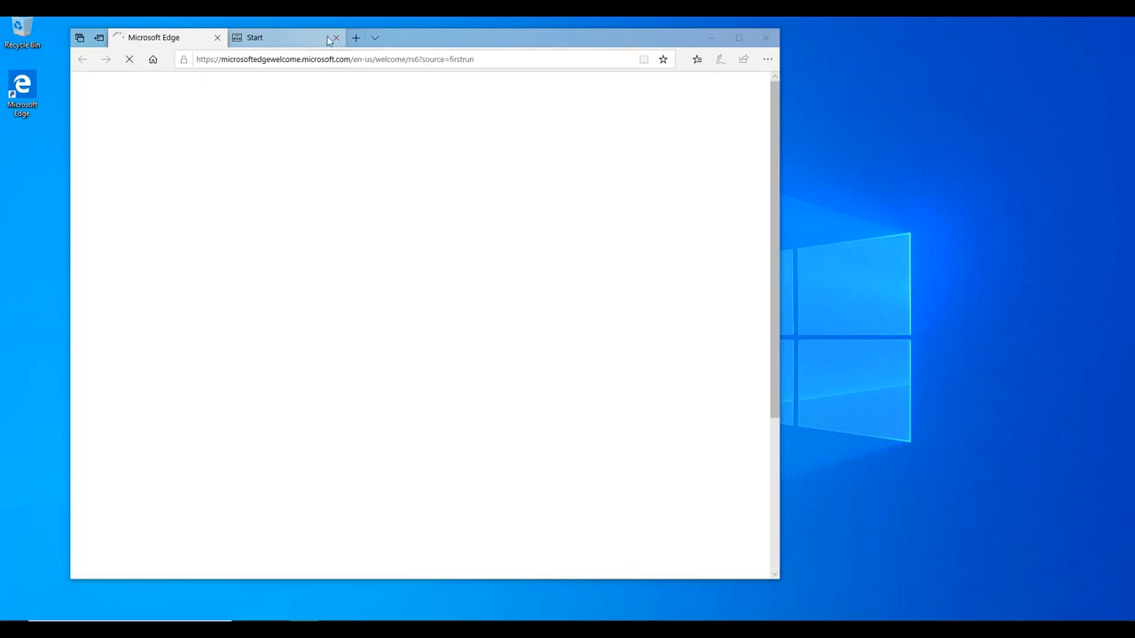
Close the extra Start tab so only Edge's welcome page remains
left_click(336, 38)
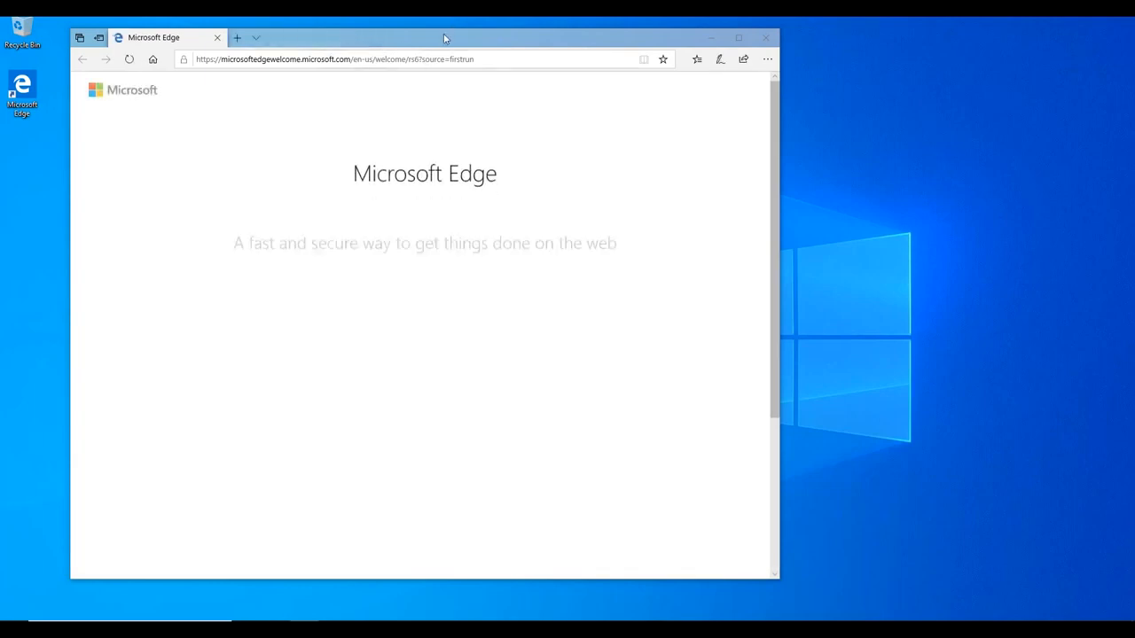
Maximize Edge, search 'microsoft office deployment tool' and open its Download Center page
double_click(444, 39)
left_click(434, 38)
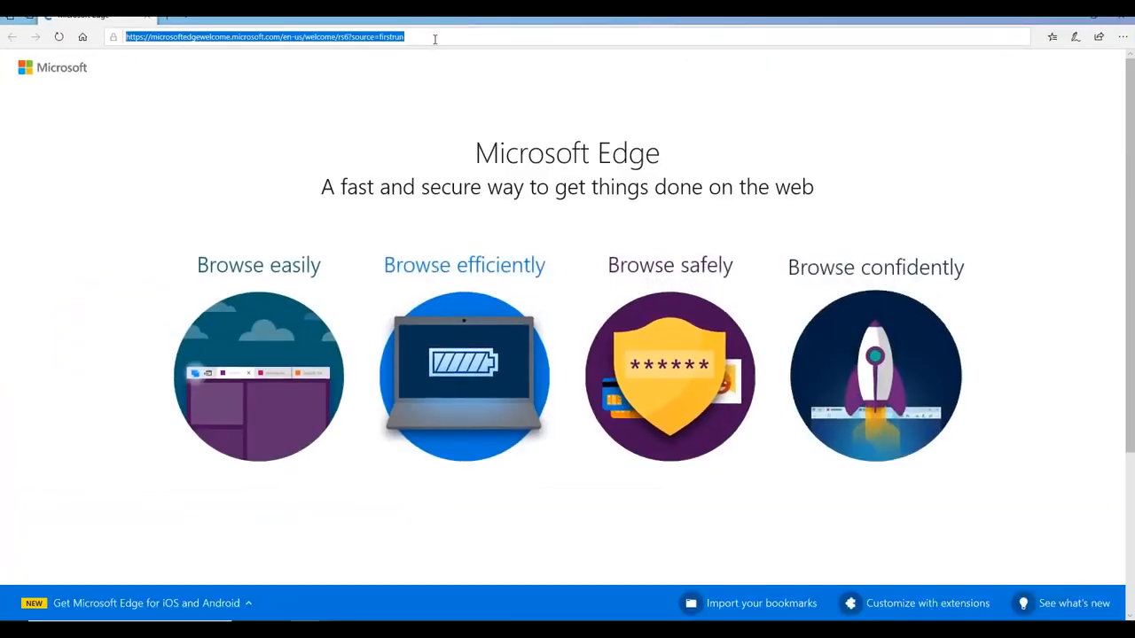
type("micros")
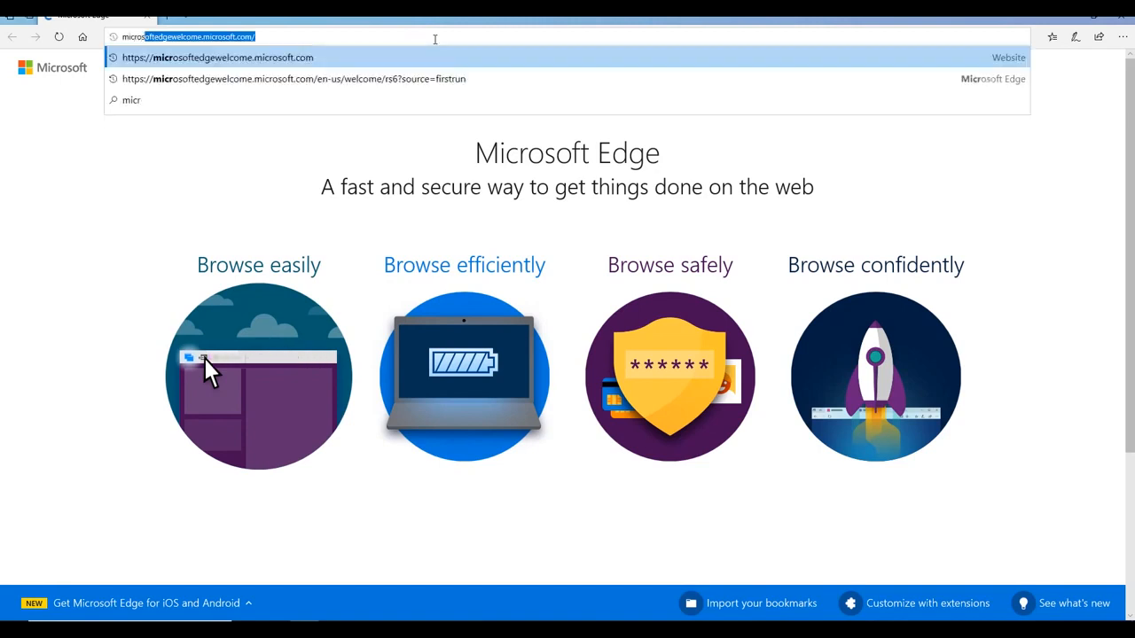
type("oft ")
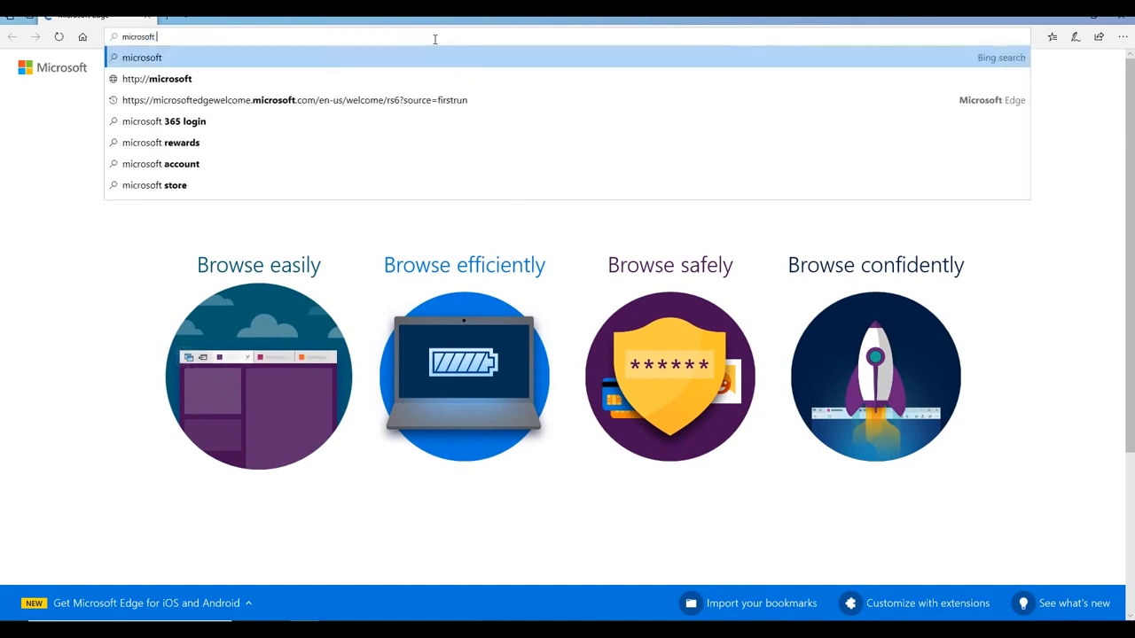
type("office deplo")
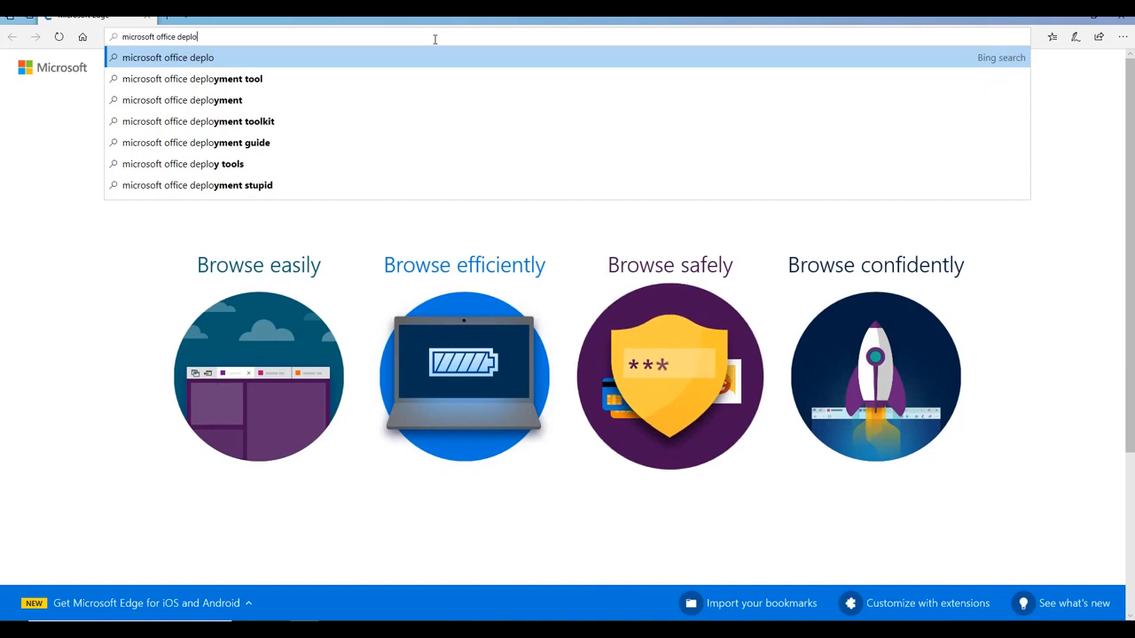
key("Down")
key("Return")
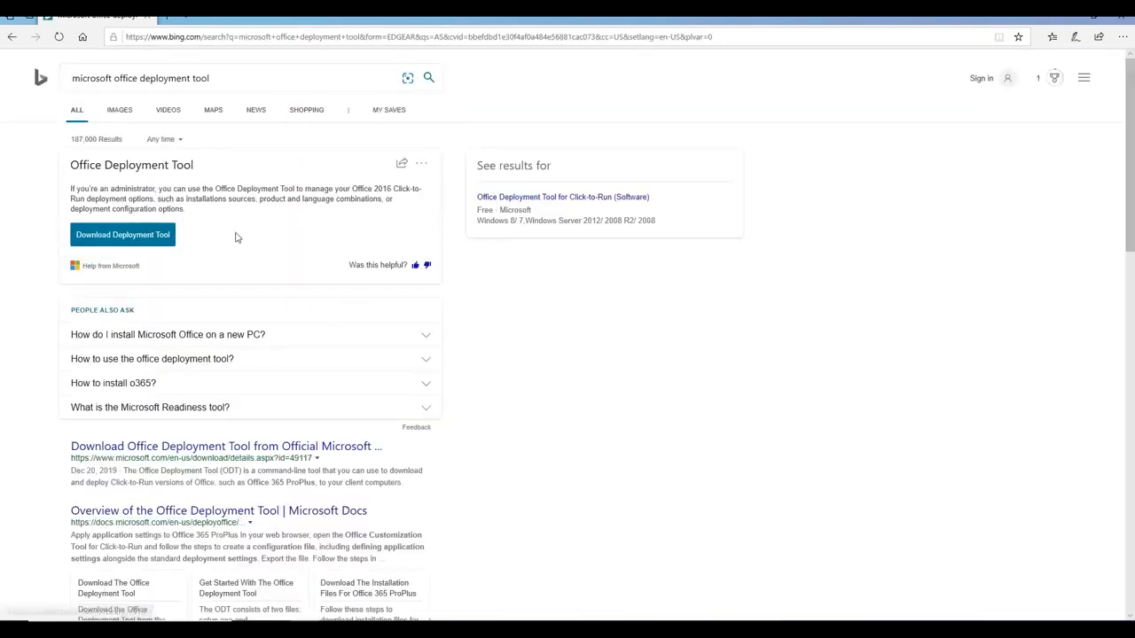
left_click(118, 236)
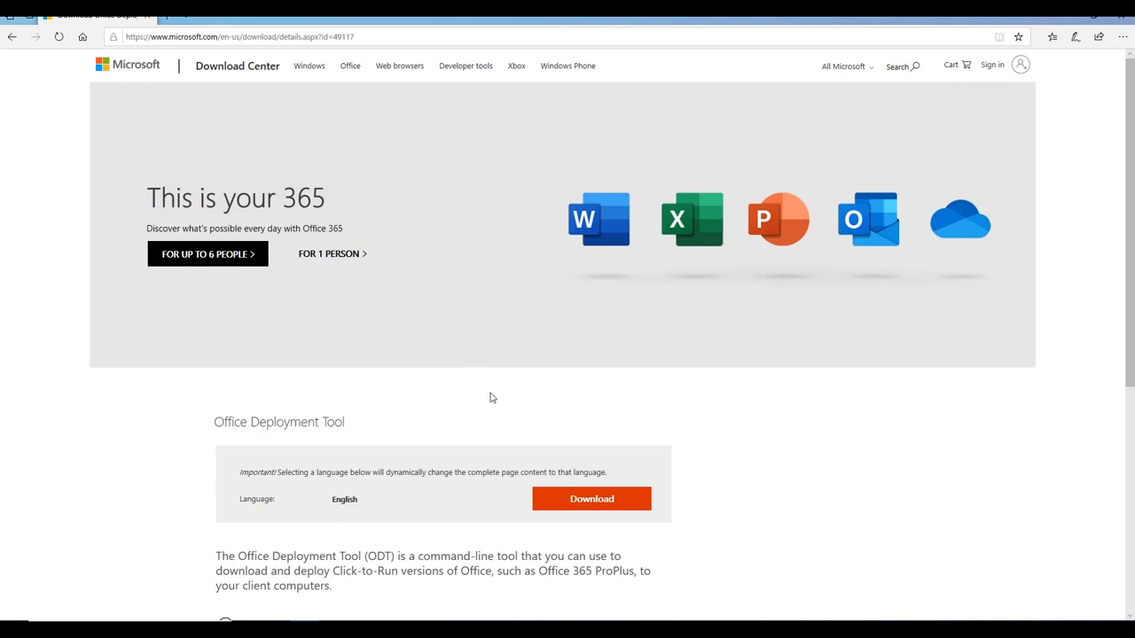
Download the officedeploymenttool installer and save it to the computer
scroll(492, 398, "down", 1)
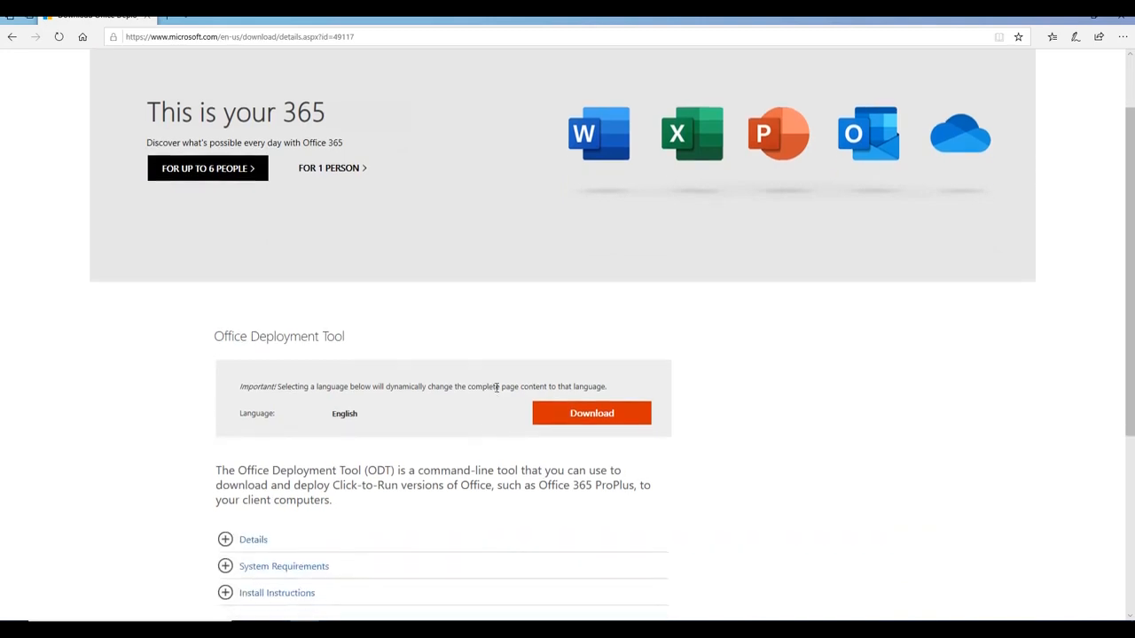
left_click(579, 417)
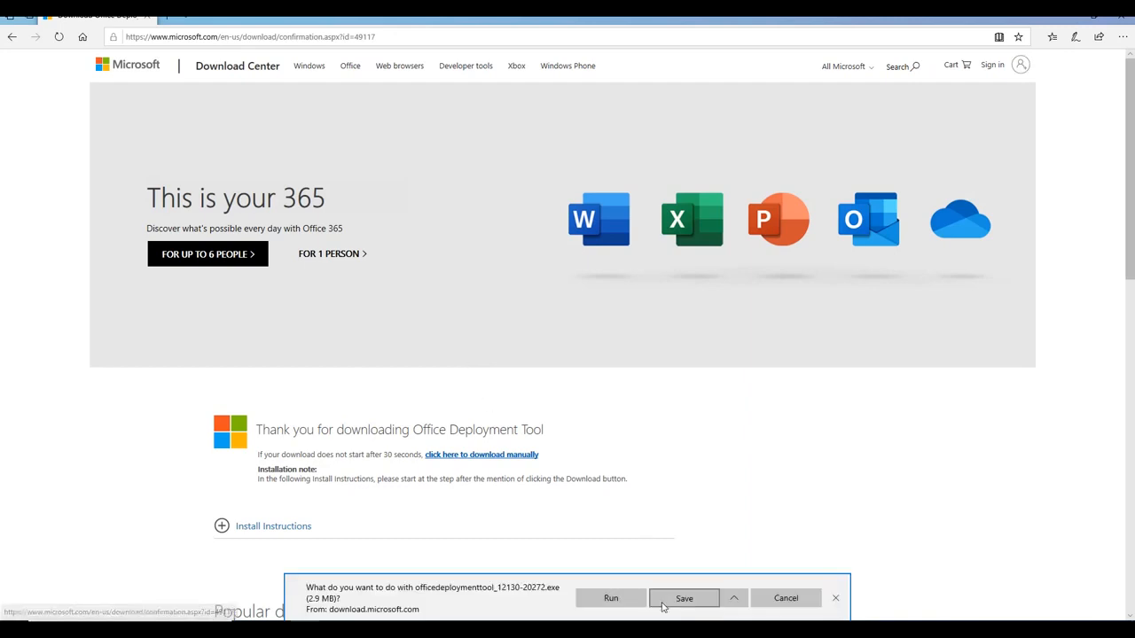
left_click(684, 599)
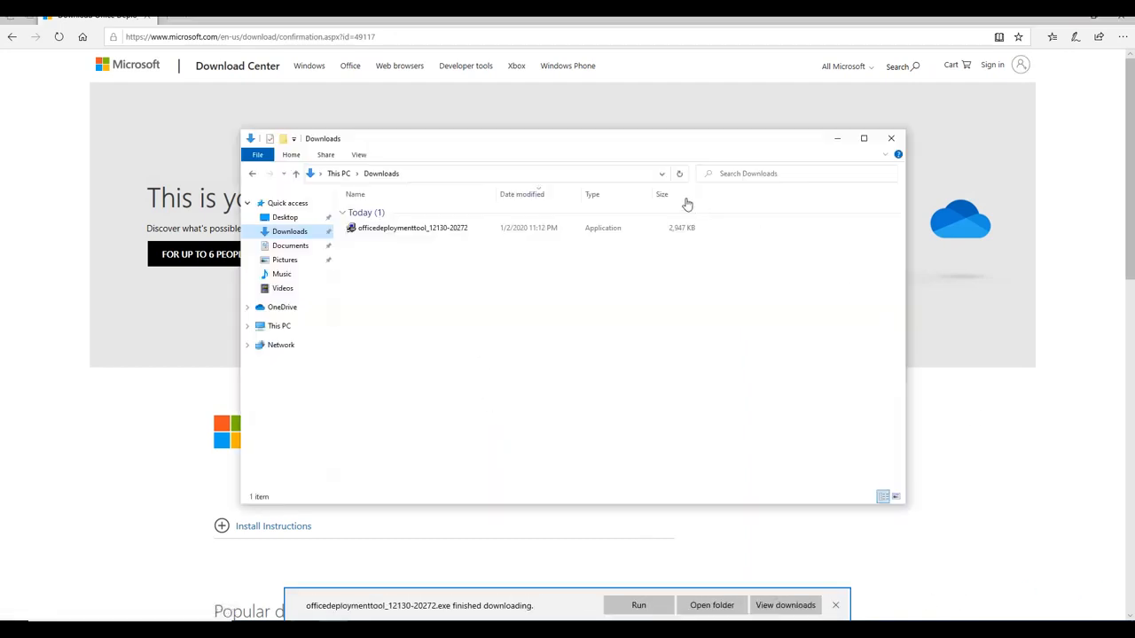
Run the downloaded officedeploymenttool file as administrator
left_click(410, 232)
right_click(411, 232)
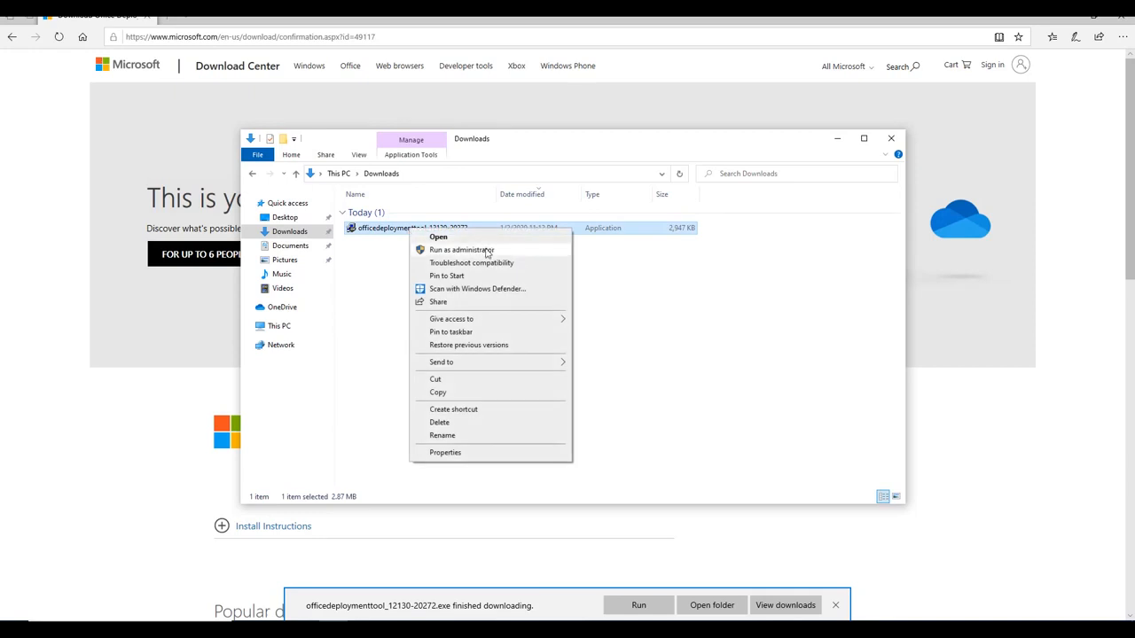
left_click(486, 251)
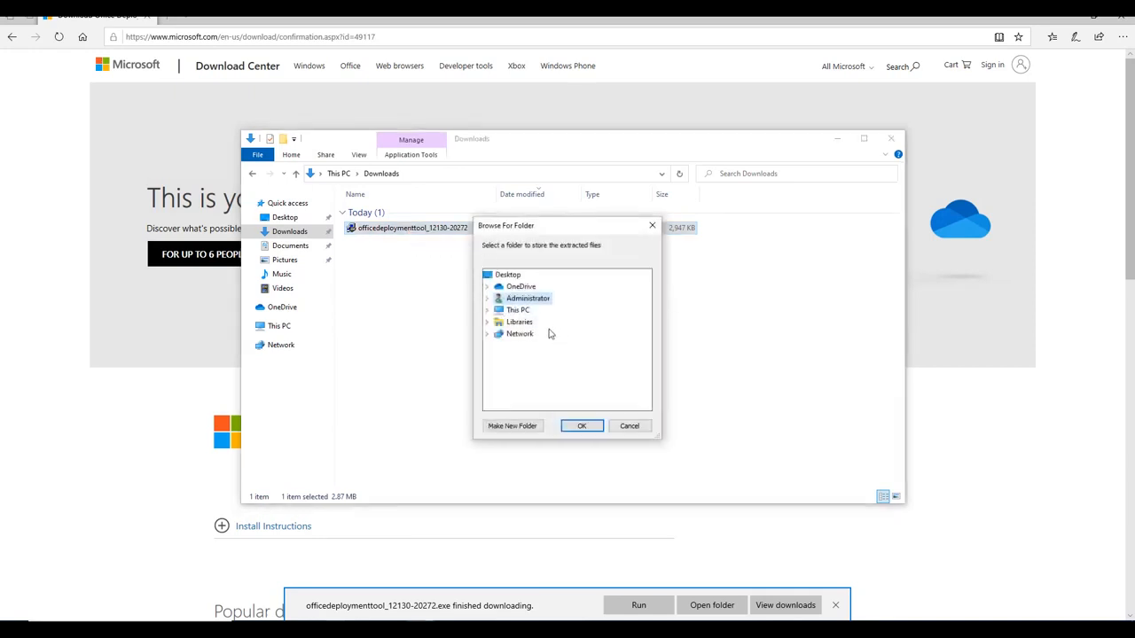
Extract the tool into a new 'Office' folder on Local Disk (C:) and dismiss the failure message
left_click(486, 310)
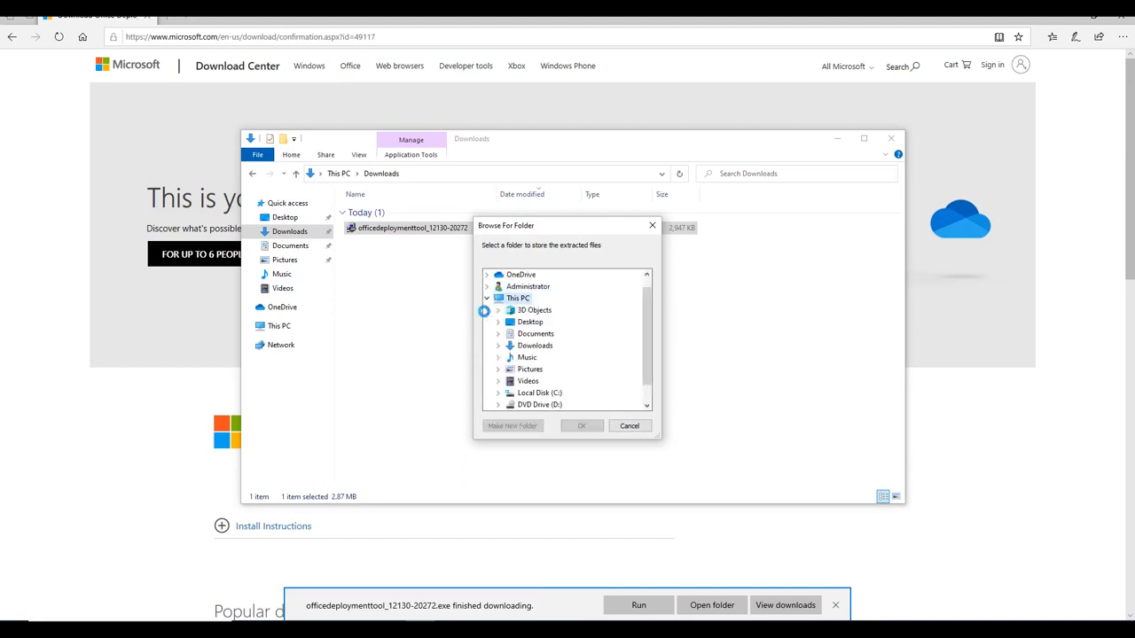
double_click(555, 369)
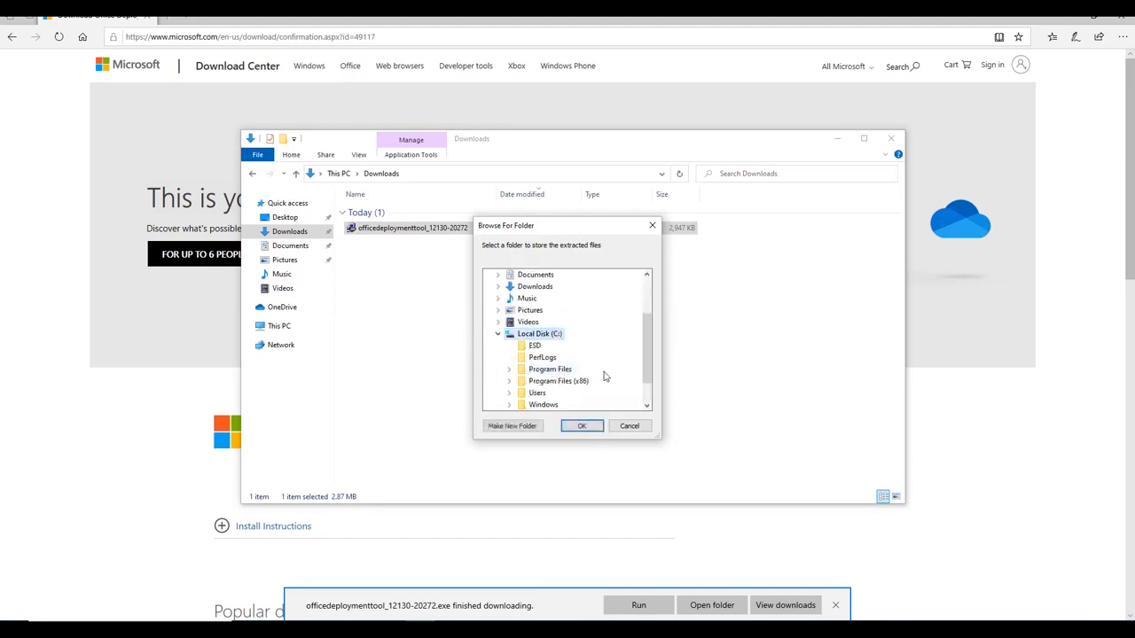
scroll(577, 359, "down", 1)
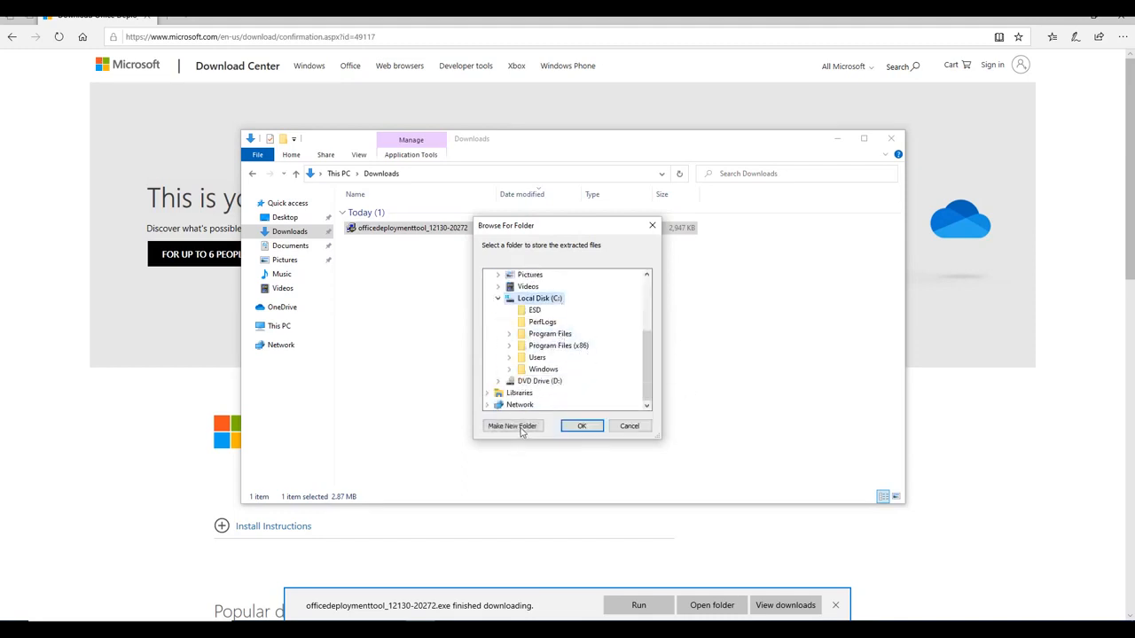
left_click(522, 429)
type("OFfic")
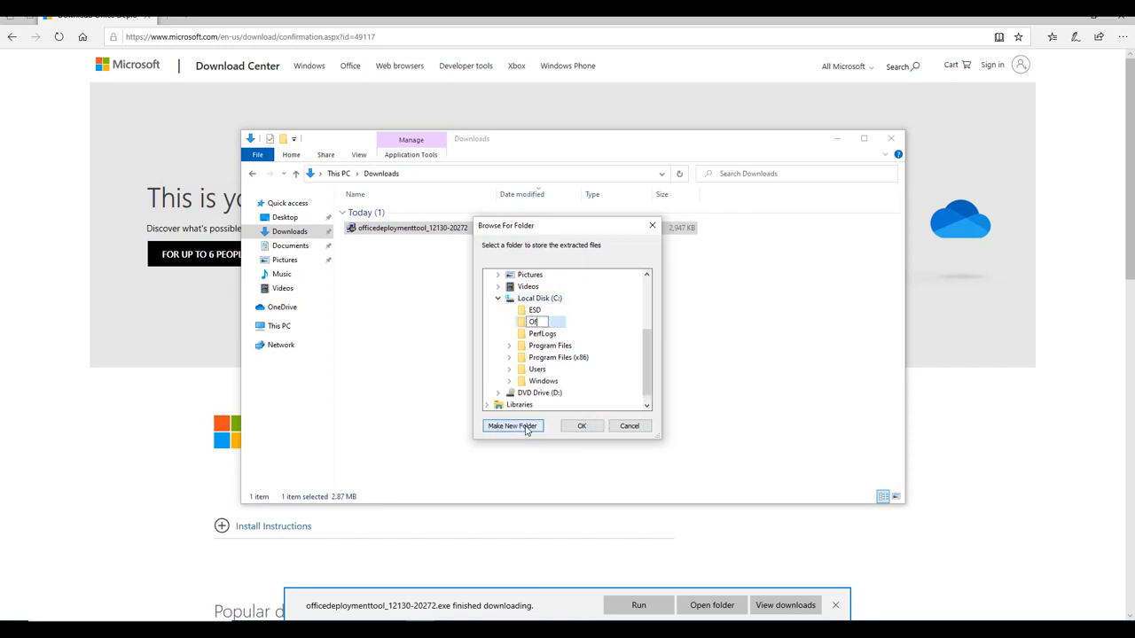
type("fice")
key("Return")
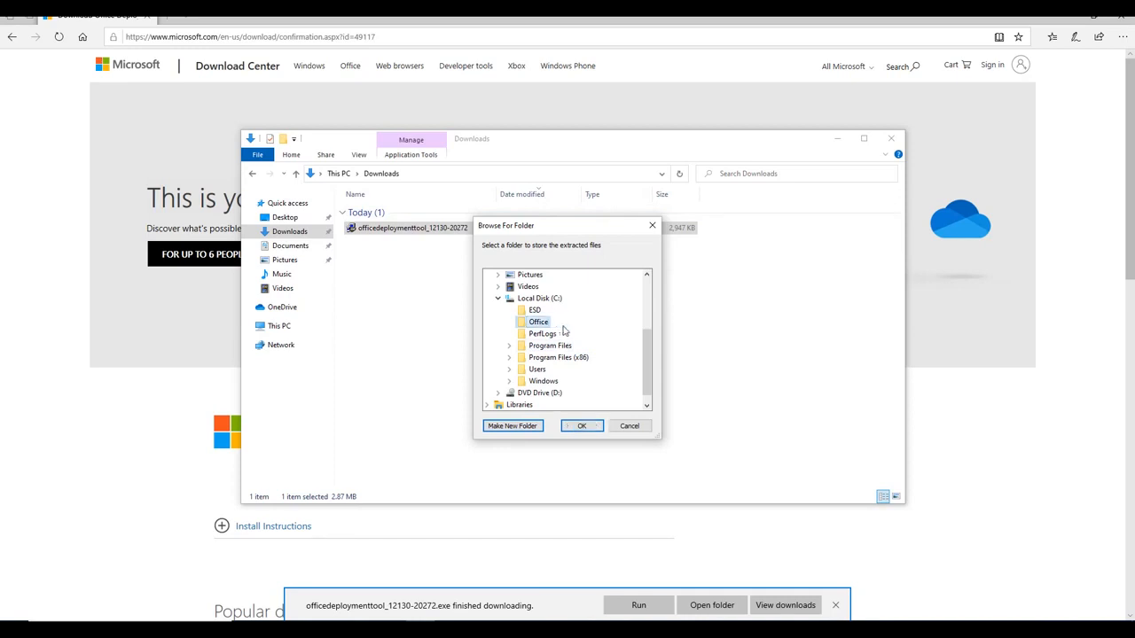
left_click(588, 426)
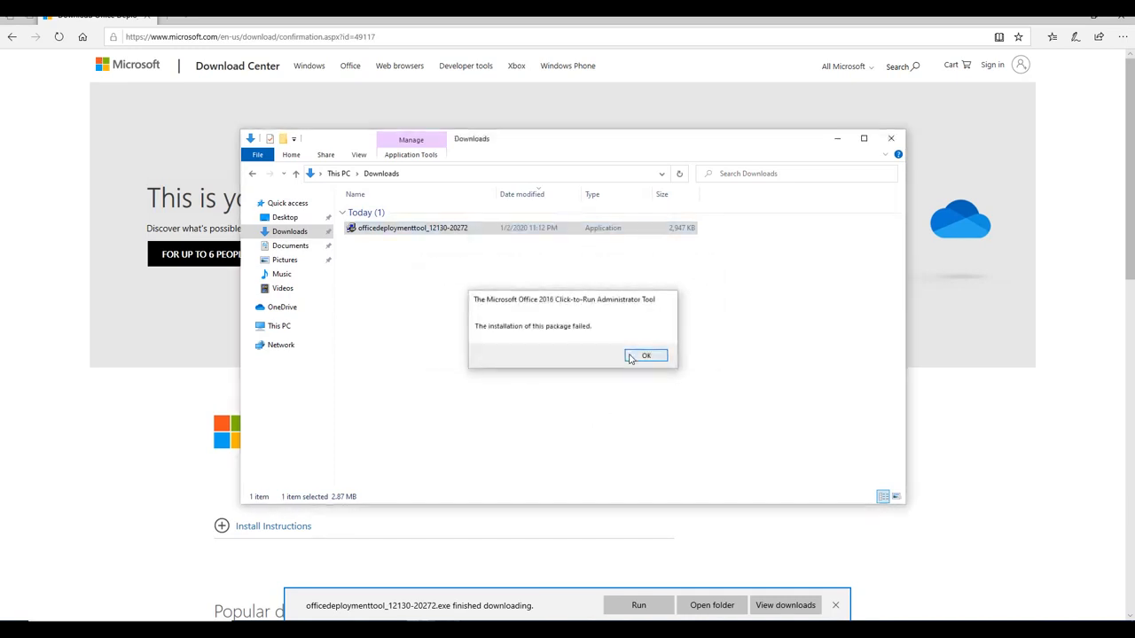
left_click(640, 356)
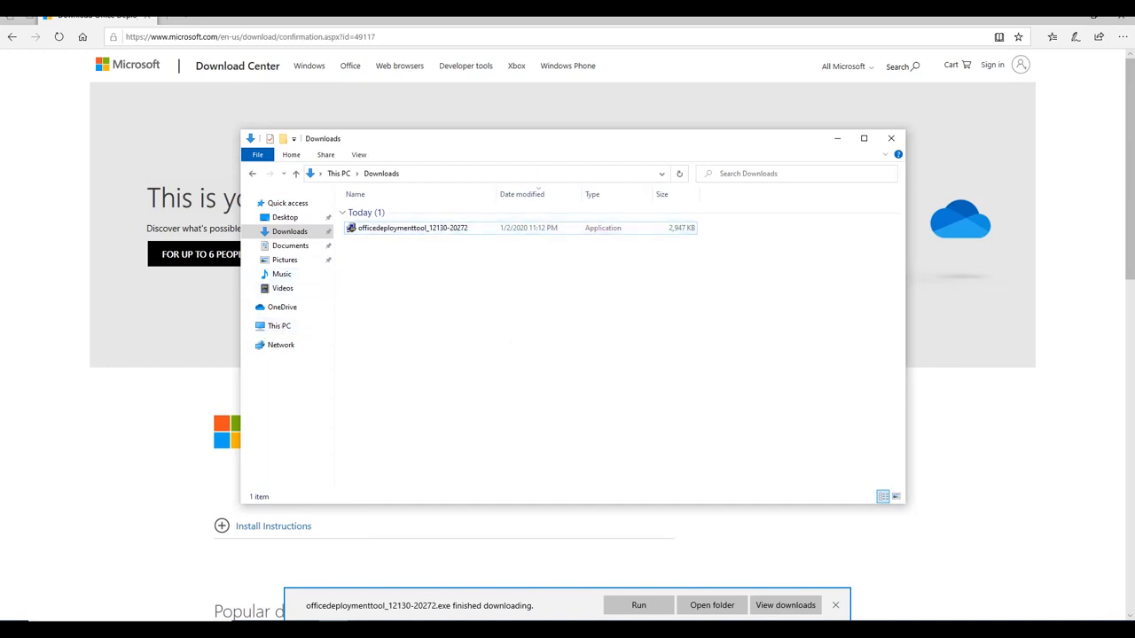
Navigate through This PC and Local Disk (C:) into the Office folder
left_click(431, 230)
right_click(430, 230)
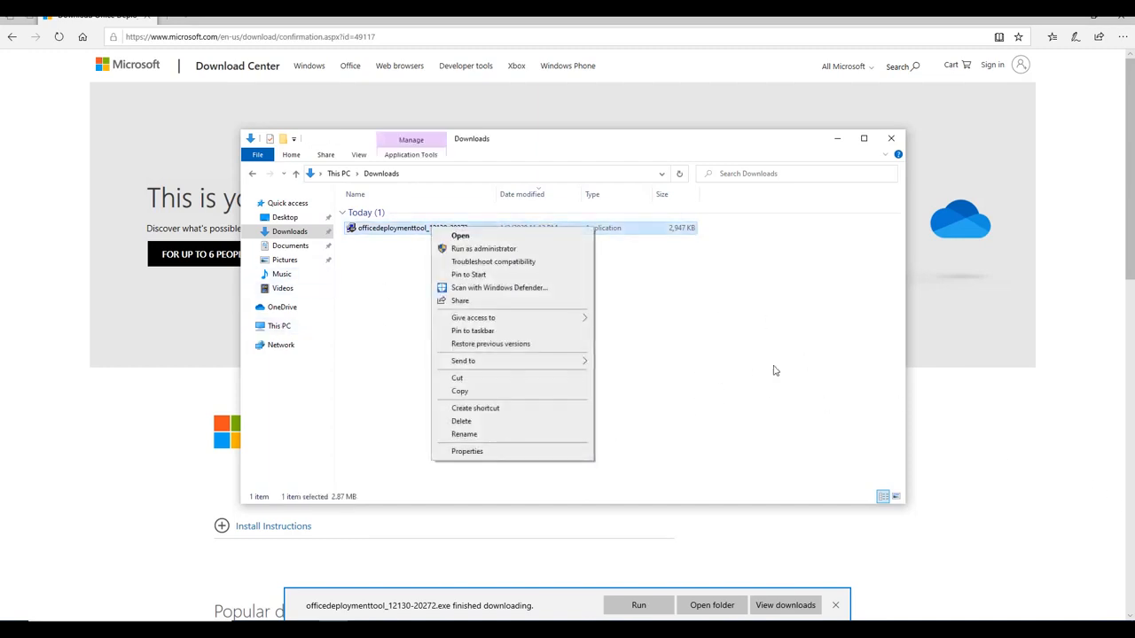
left_click(774, 372)
left_click(279, 325)
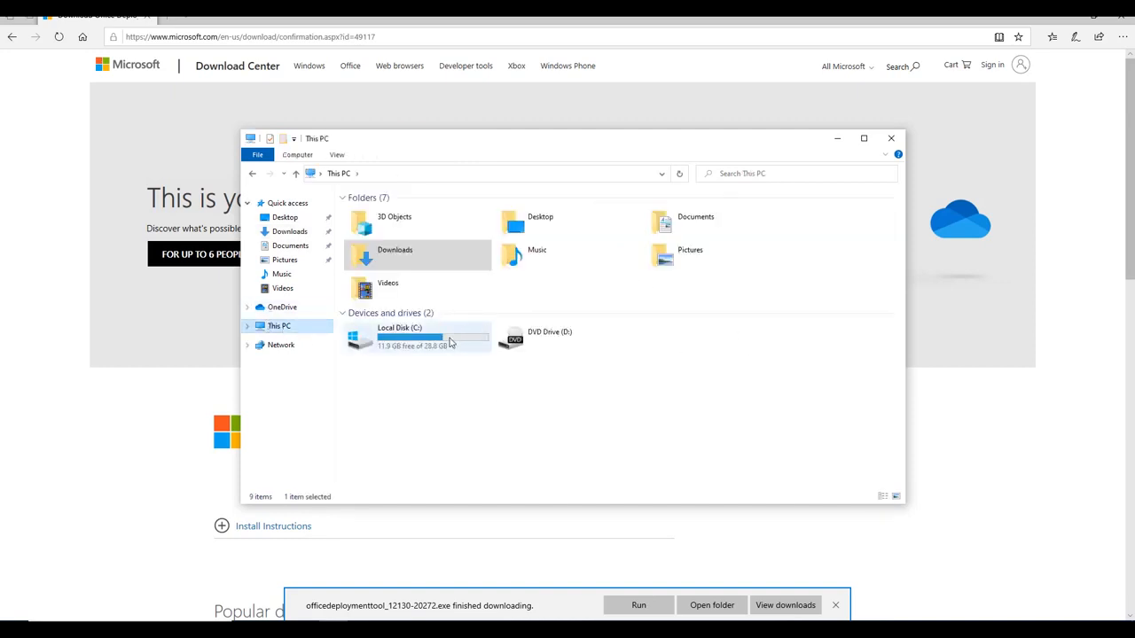
double_click(417, 335)
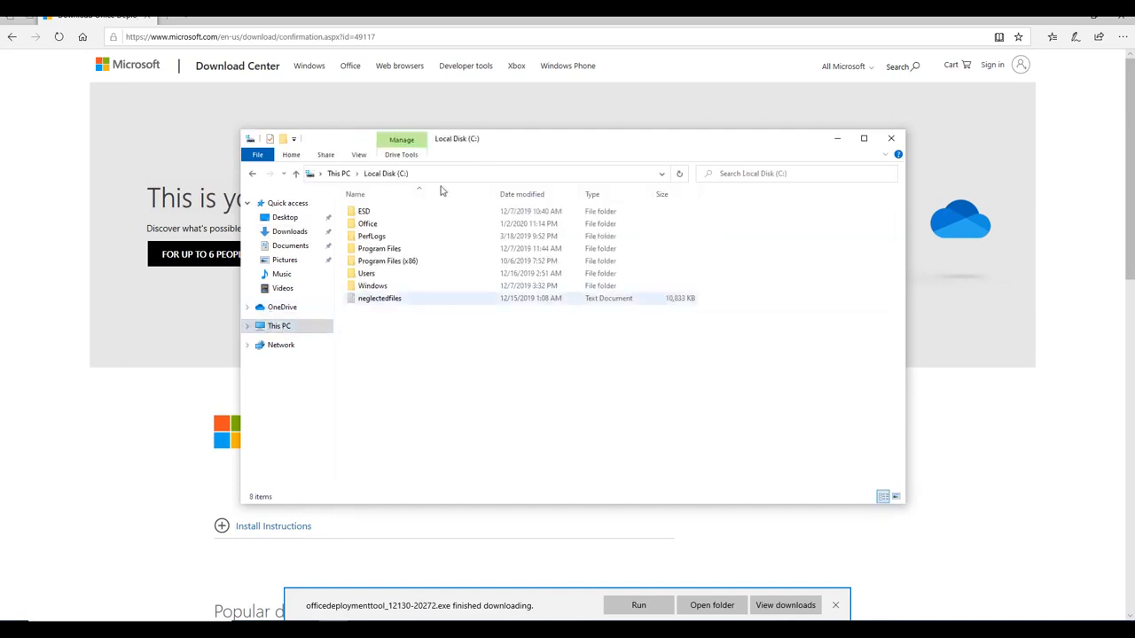
left_click(412, 227)
double_click(413, 230)
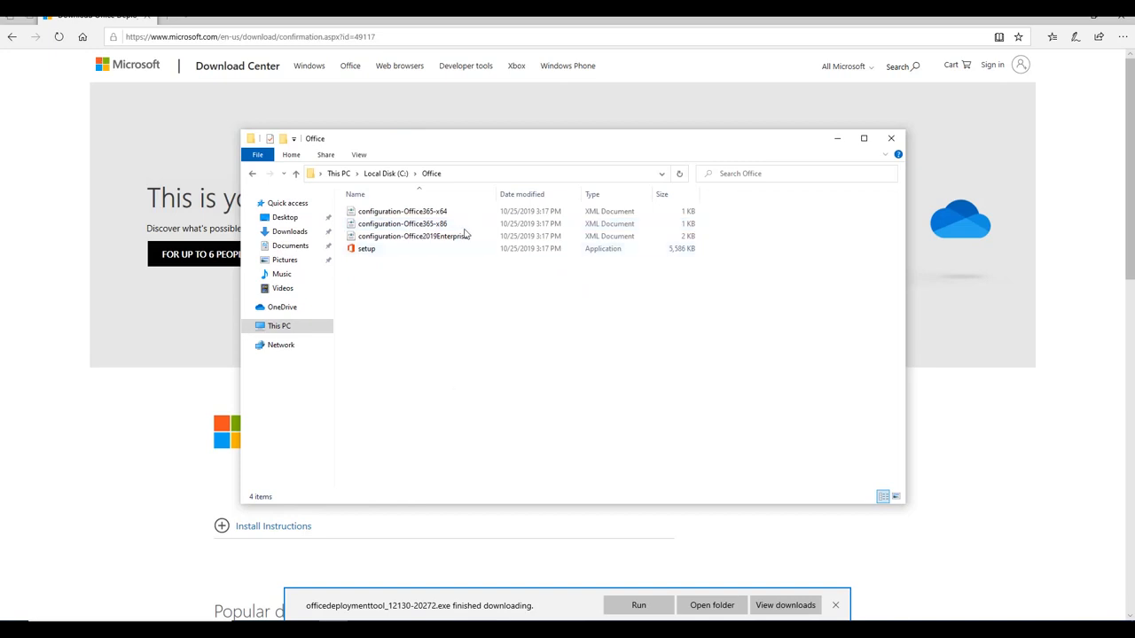
left_click(390, 174)
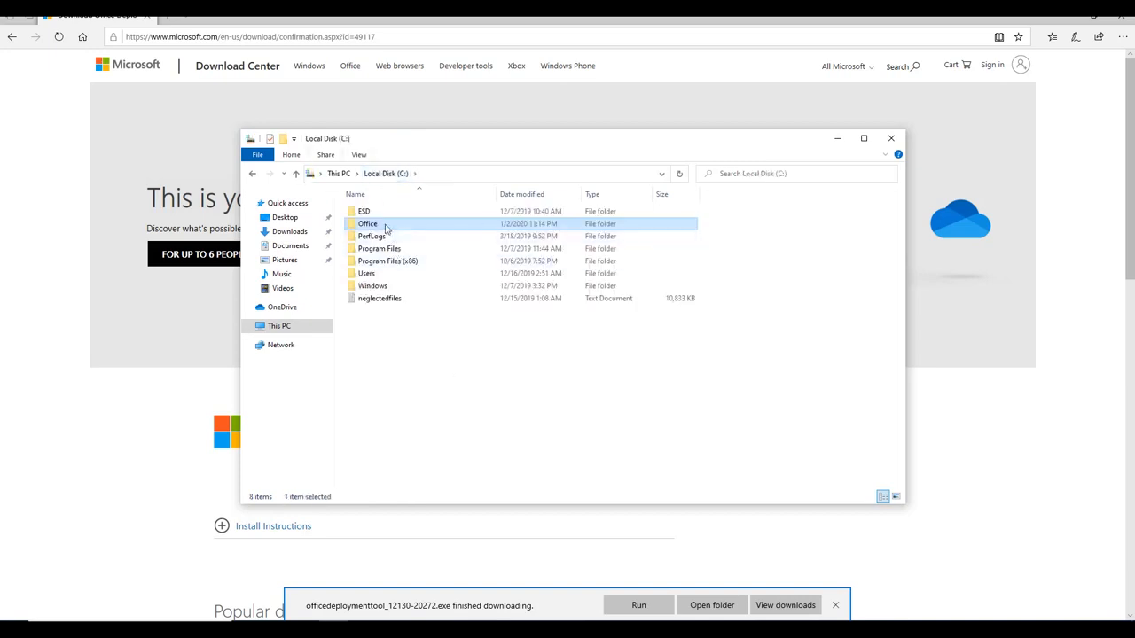
double_click(415, 225)
Review the setup program and the three configuration XML files, including configuration-Office2019Enterprise
left_click(372, 252)
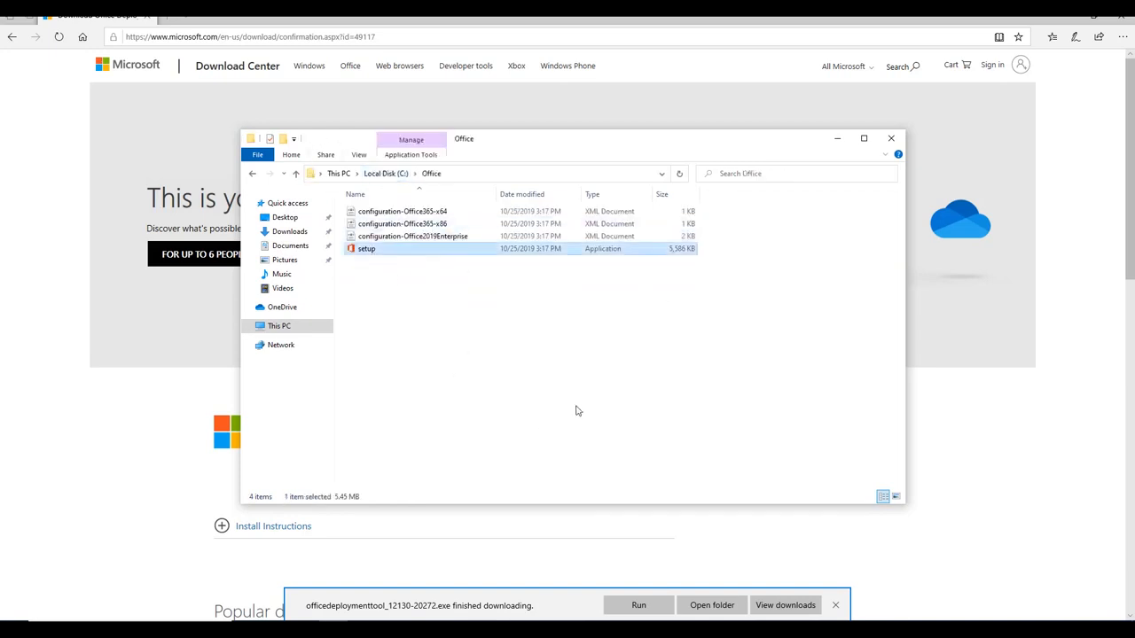
left_click(488, 318)
left_click_drag(744, 255, 524, 254)
left_click(374, 251)
left_click(651, 212)
left_click(655, 223)
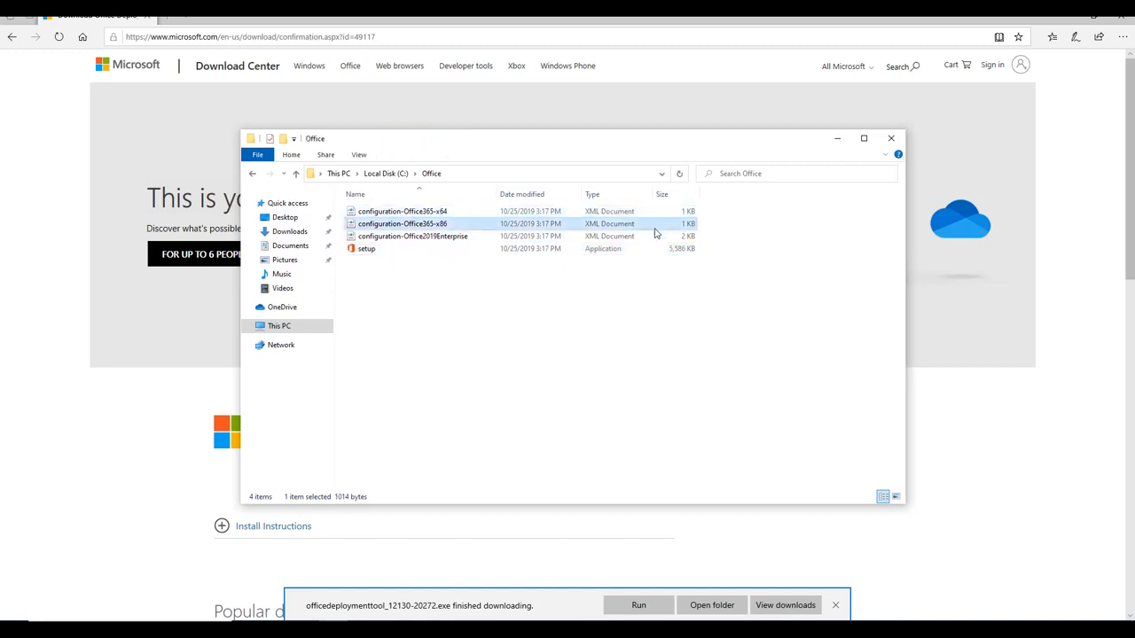
left_click(656, 236)
left_click(674, 335)
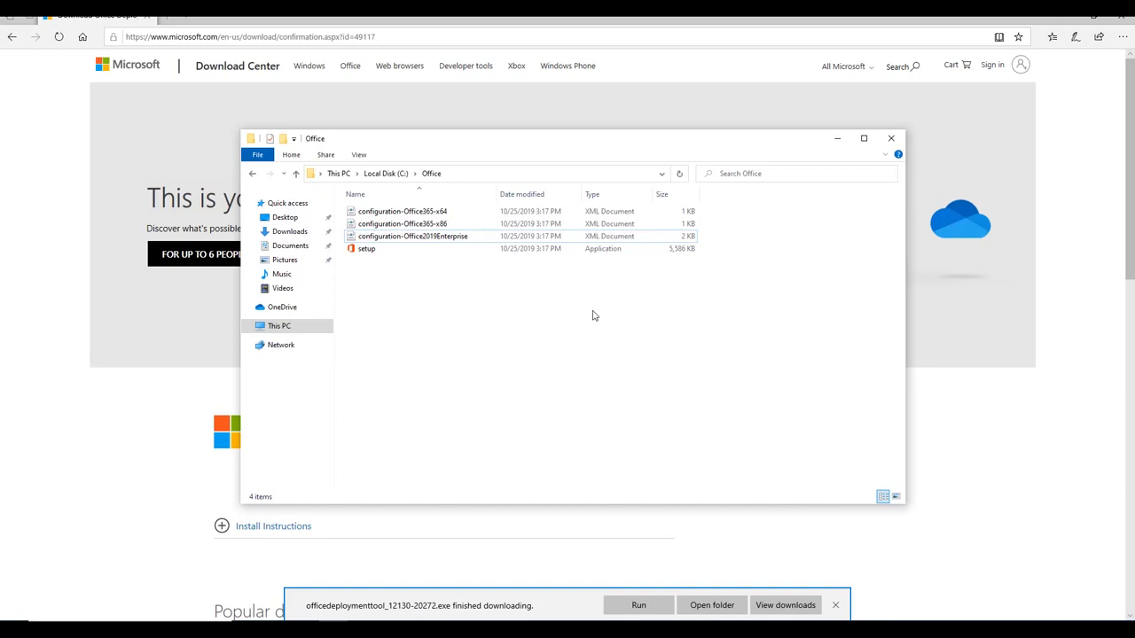
Load config.office.com in the Edge address bar
left_click(428, 41)
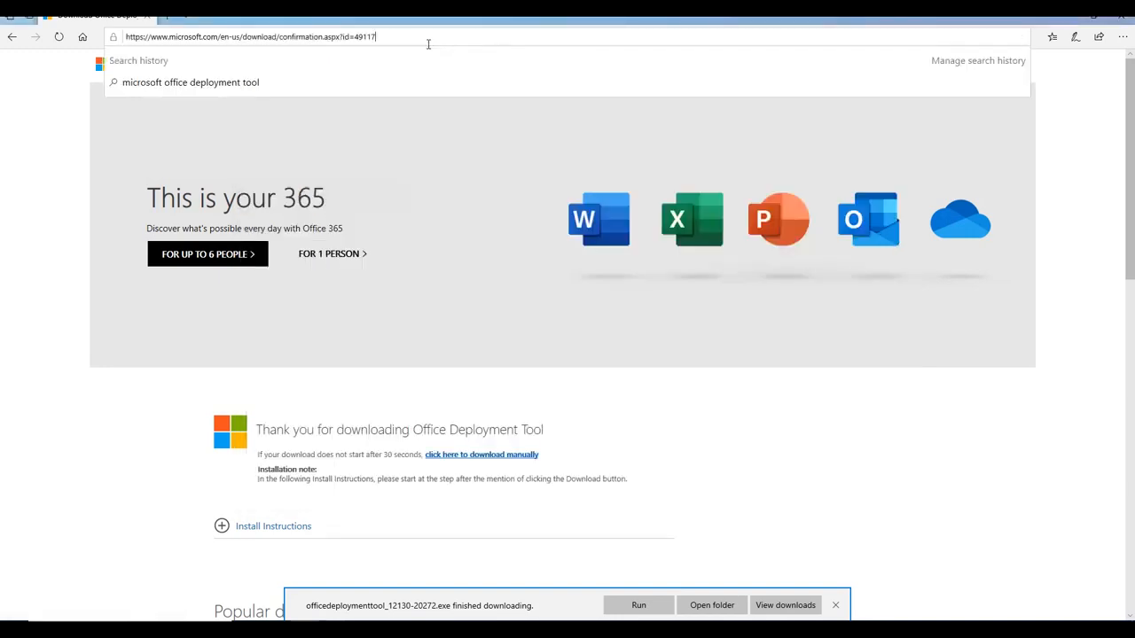
key("ctrl+a")
key("BackSpace")
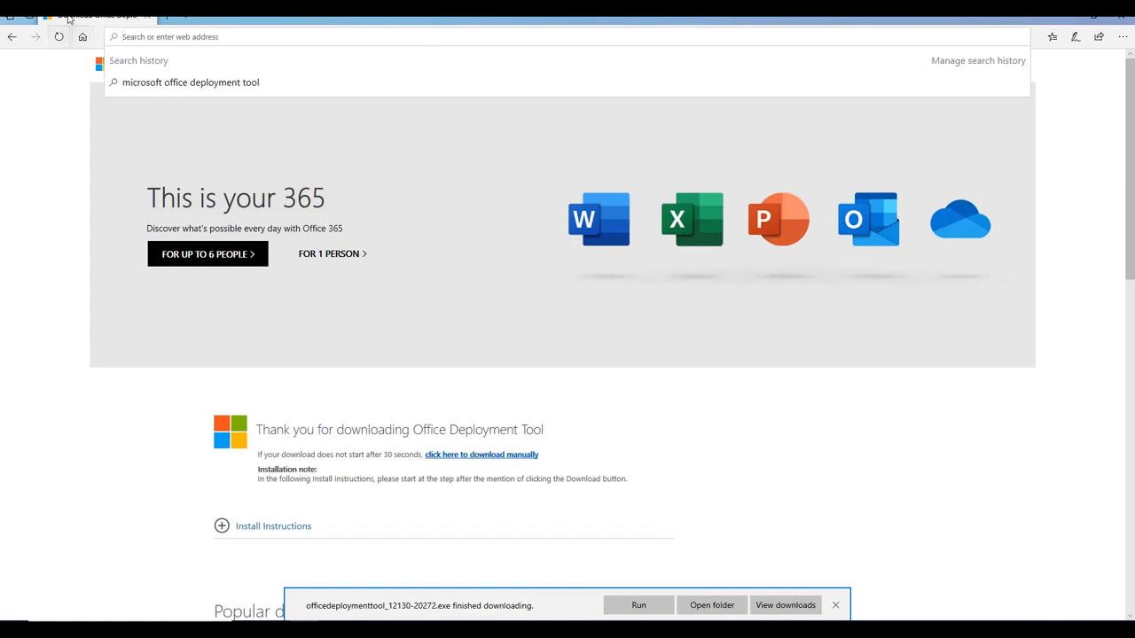
type("config.office")
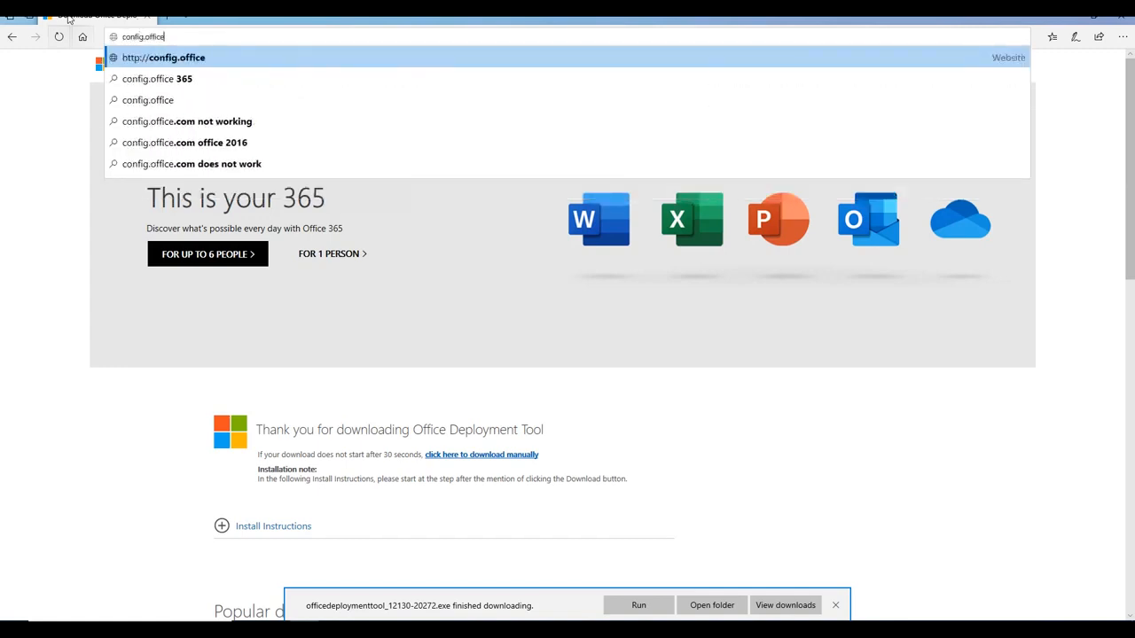
type(".com")
key("Return")
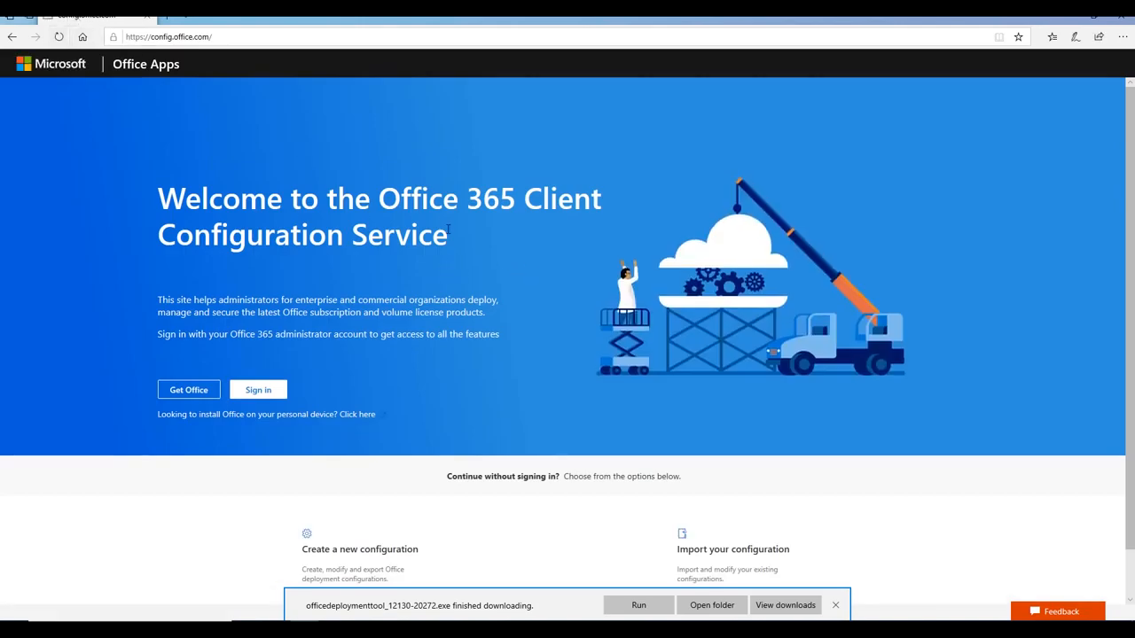
Dismiss the download notification and create a new configuration in the Office Customization Tool
scroll(449, 232, "down", 1)
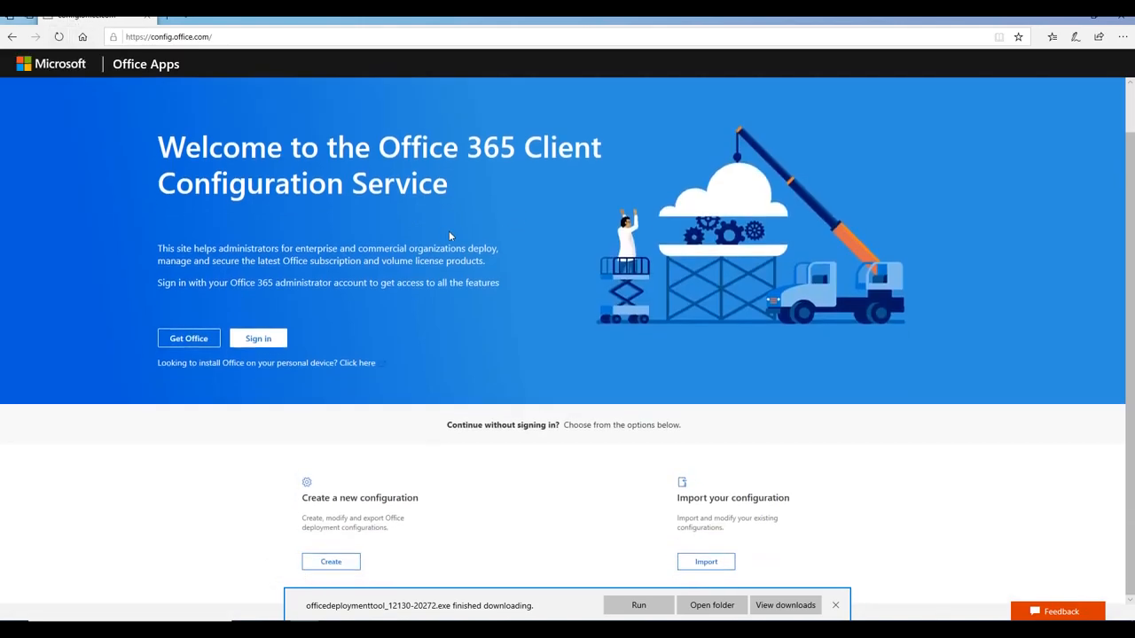
left_click(835, 605)
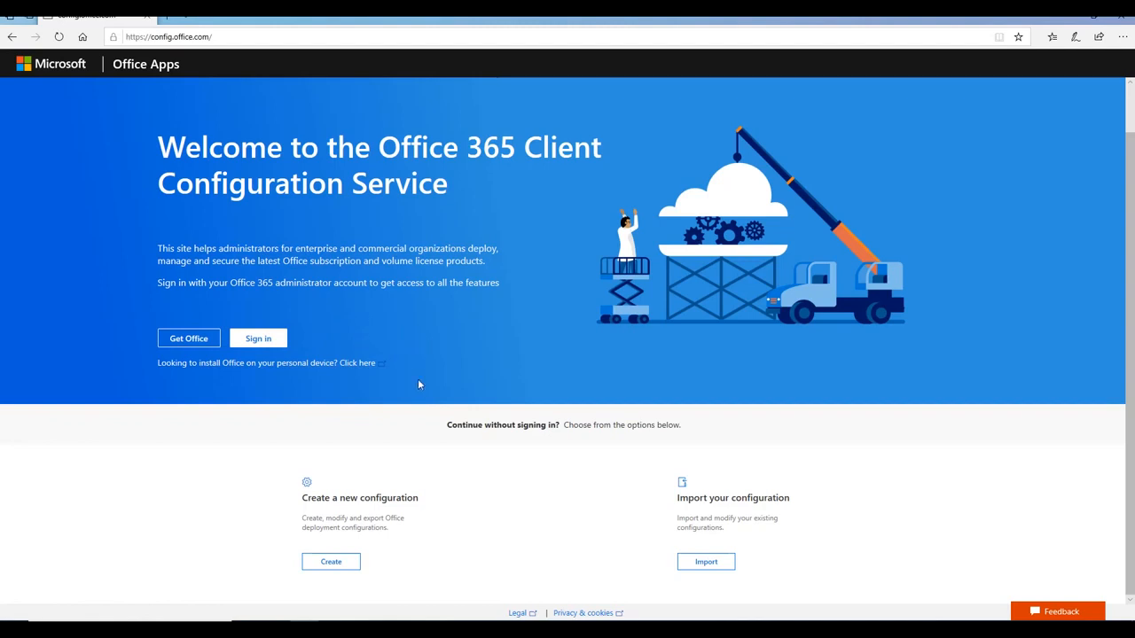
left_click_drag(303, 498, 435, 504)
left_click(429, 528)
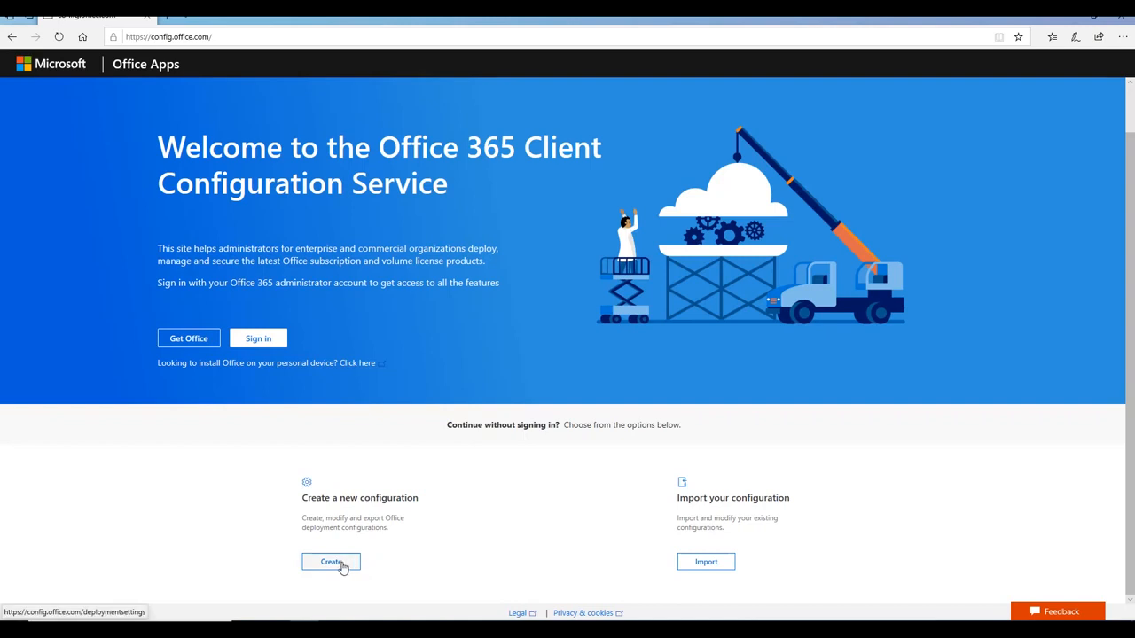
left_click(340, 564)
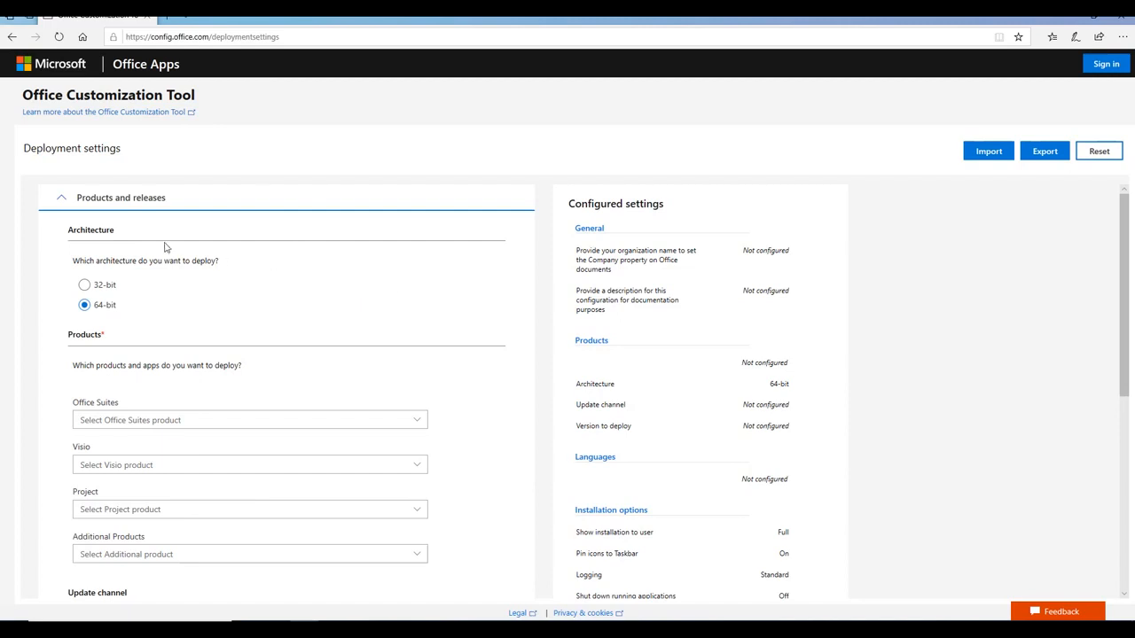
Choose Office 365 Business from the Office Suites list
left_click_drag(86, 263, 237, 264)
left_click(153, 277)
scroll(113, 315, "down", 1)
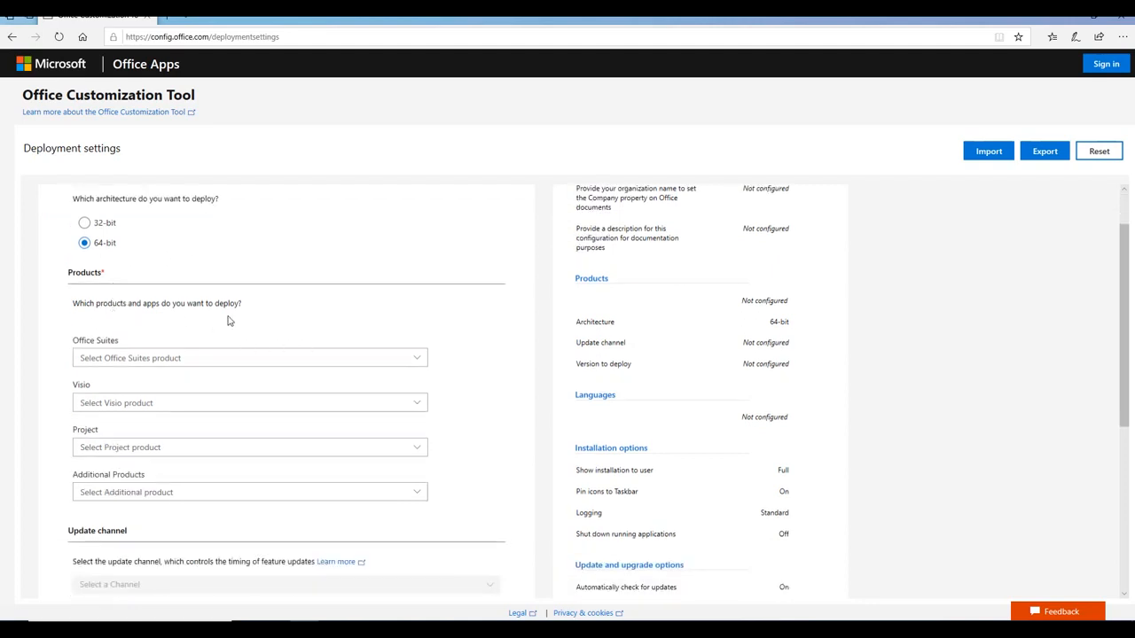
left_click(407, 363)
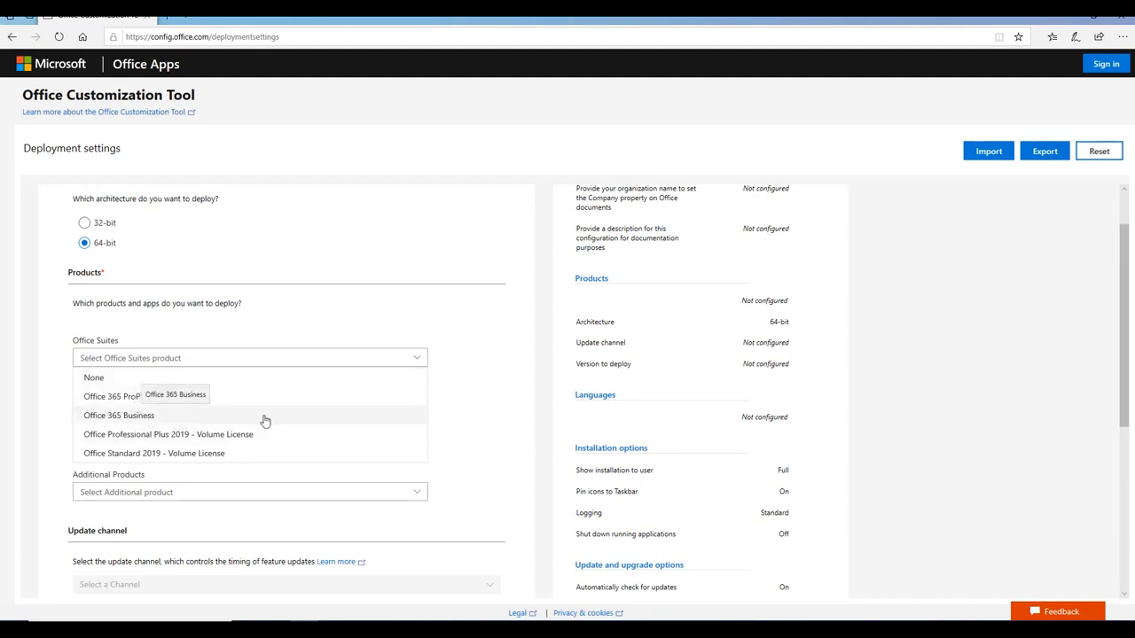
left_click(149, 420)
Check the Additional Products list and leave it empty
scroll(337, 390, "down", 1)
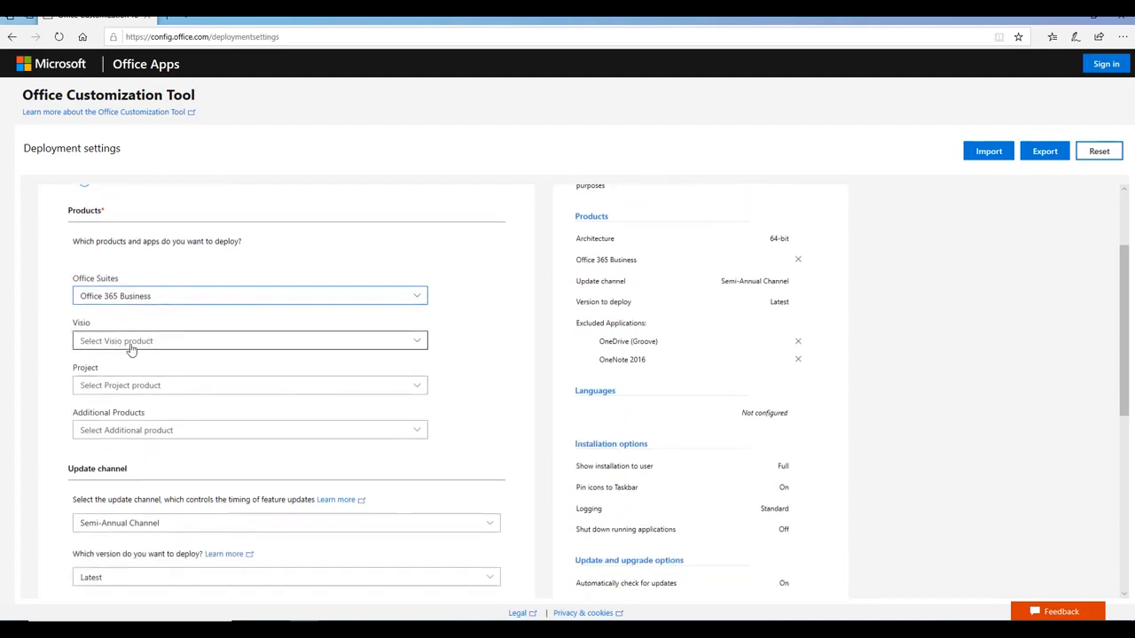
left_click(111, 431)
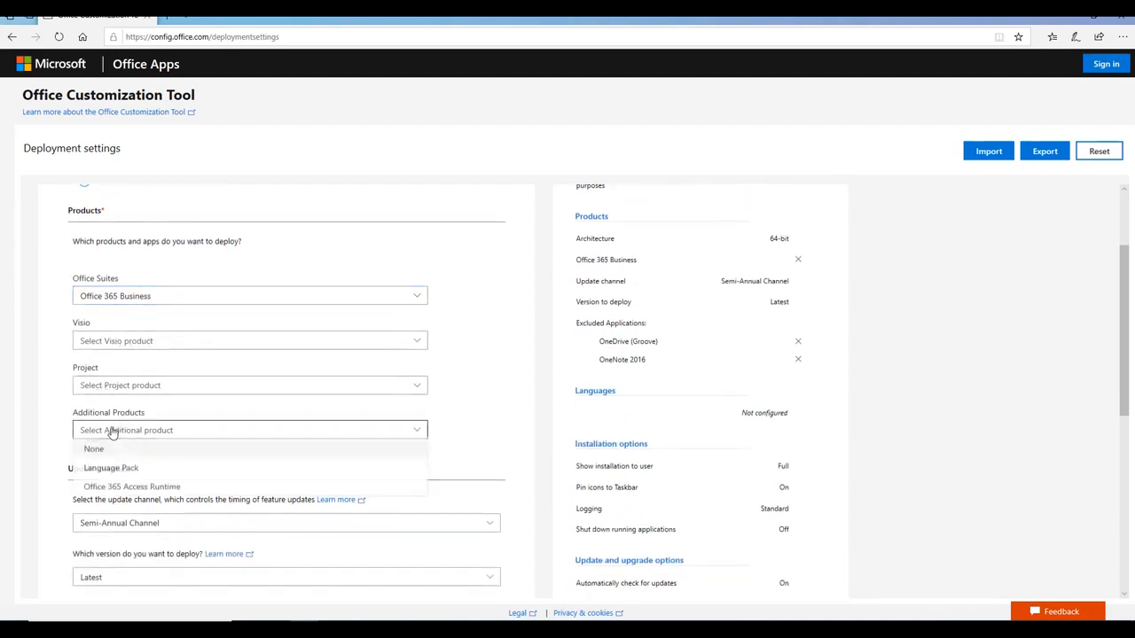
left_click(499, 419)
scroll(499, 400, "down", 3)
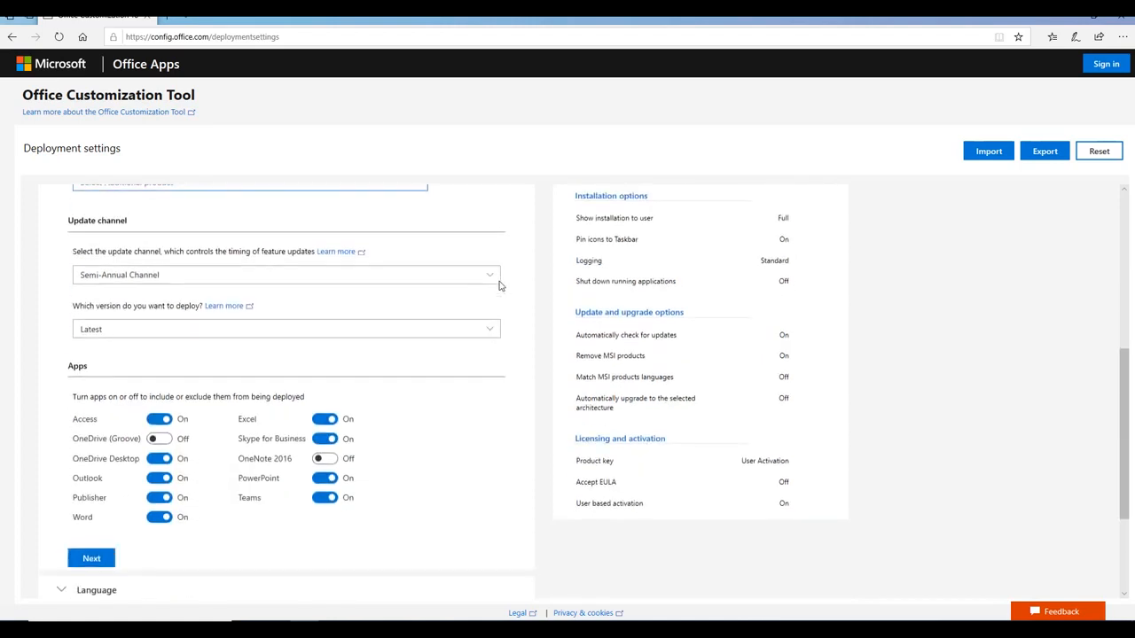
Keep Latest as the version to deploy
left_click(419, 328)
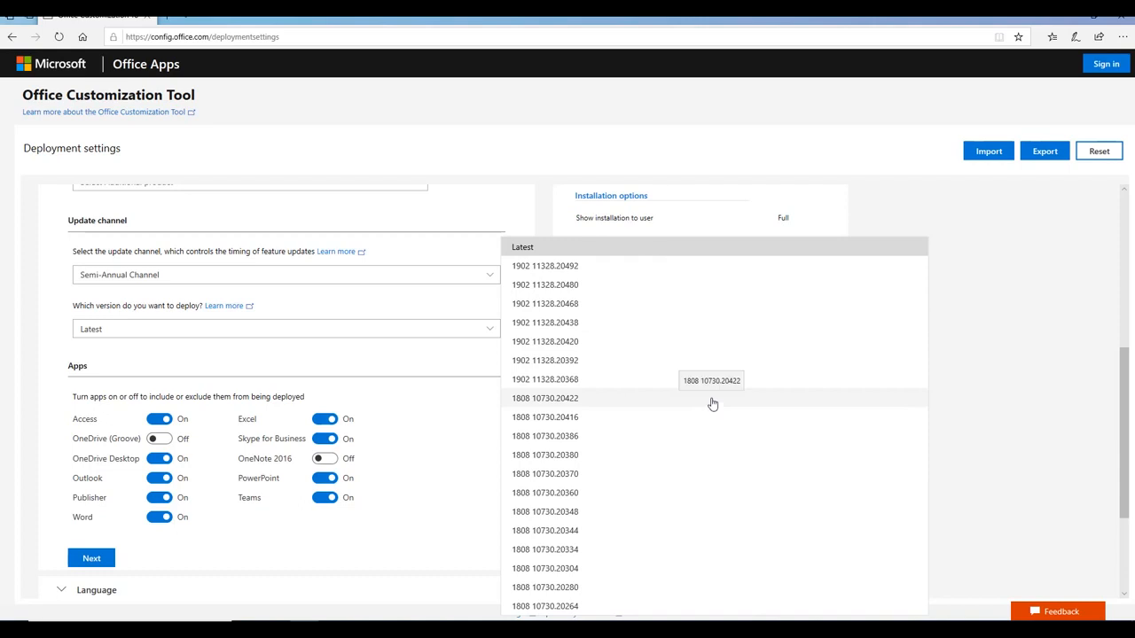
left_click(41, 321)
scroll(41, 321, "down", 1)
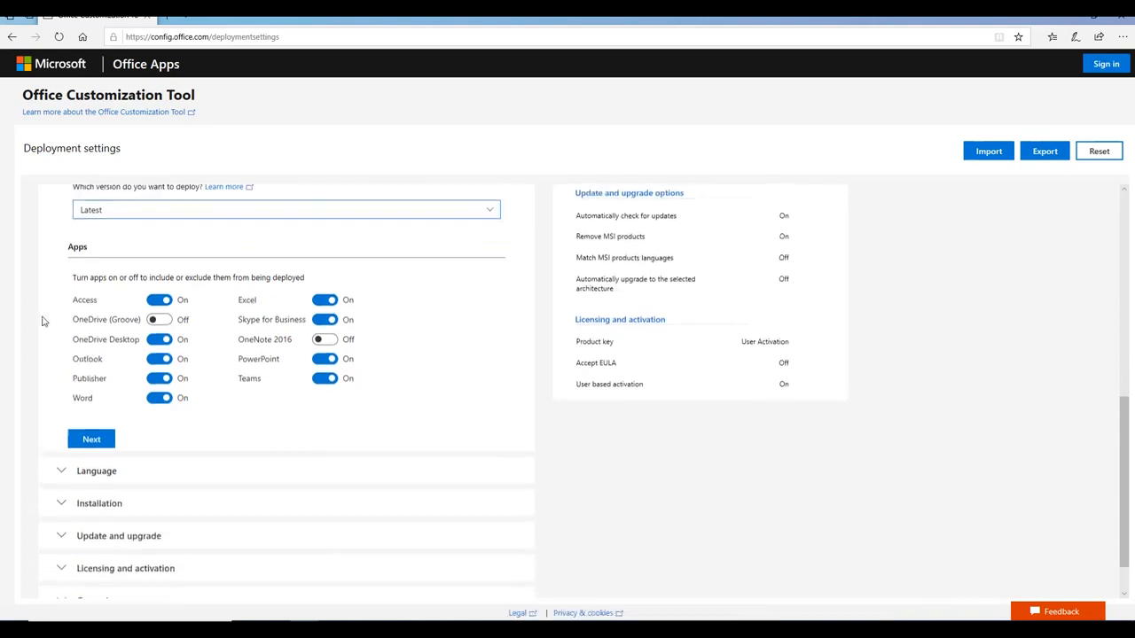
scroll(41, 321, "up", 1)
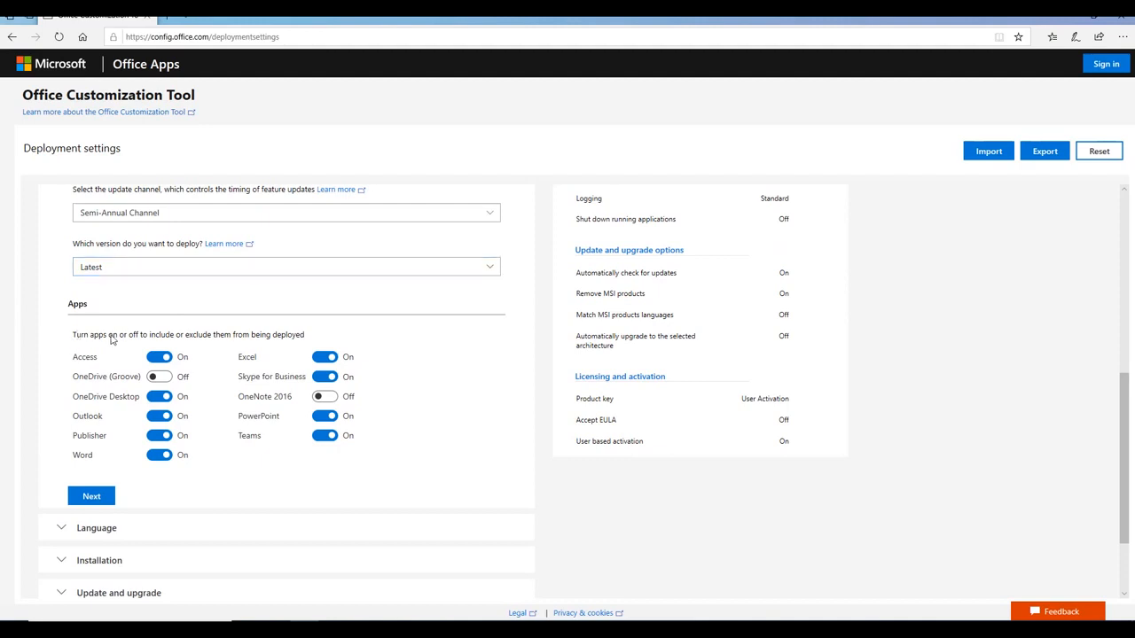
Switch Access, Publisher, Teams and Skype for Business to Off
left_click_drag(74, 335, 299, 333)
left_click(302, 334)
scroll(434, 360, "down", 1)
scroll(438, 360, "up", 1)
left_click(159, 356)
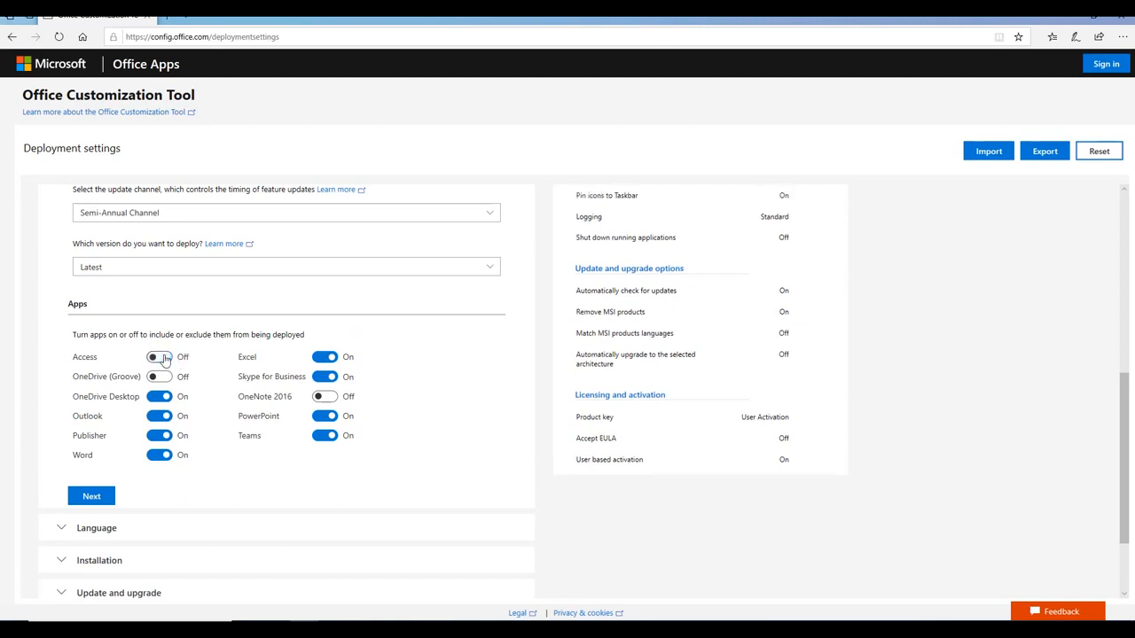
left_click(158, 437)
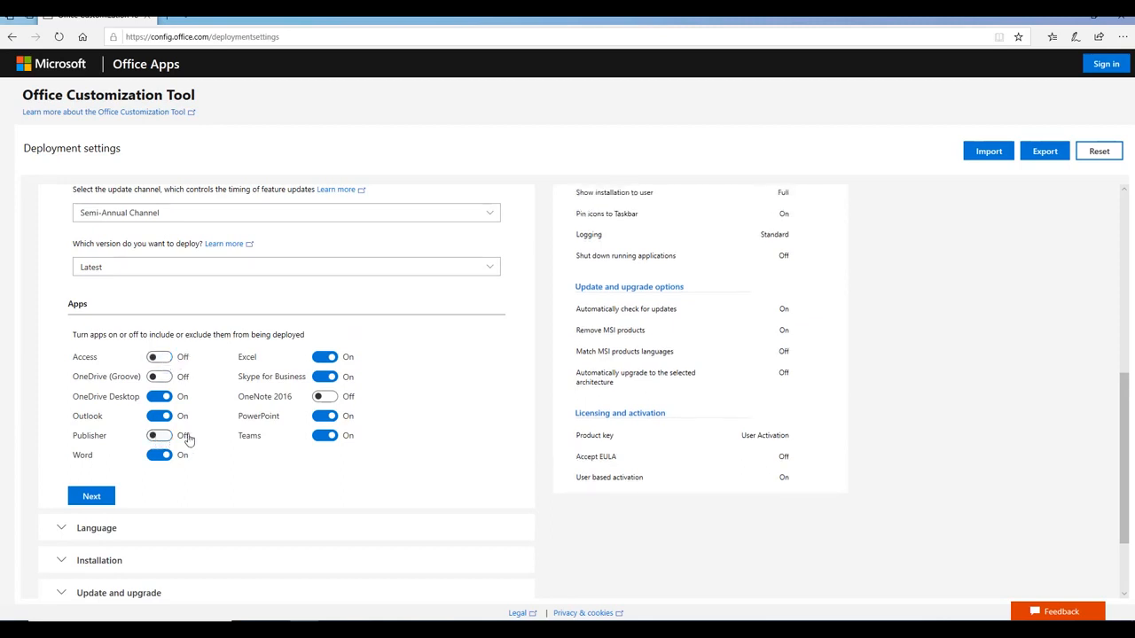
left_click(324, 436)
left_click(323, 377)
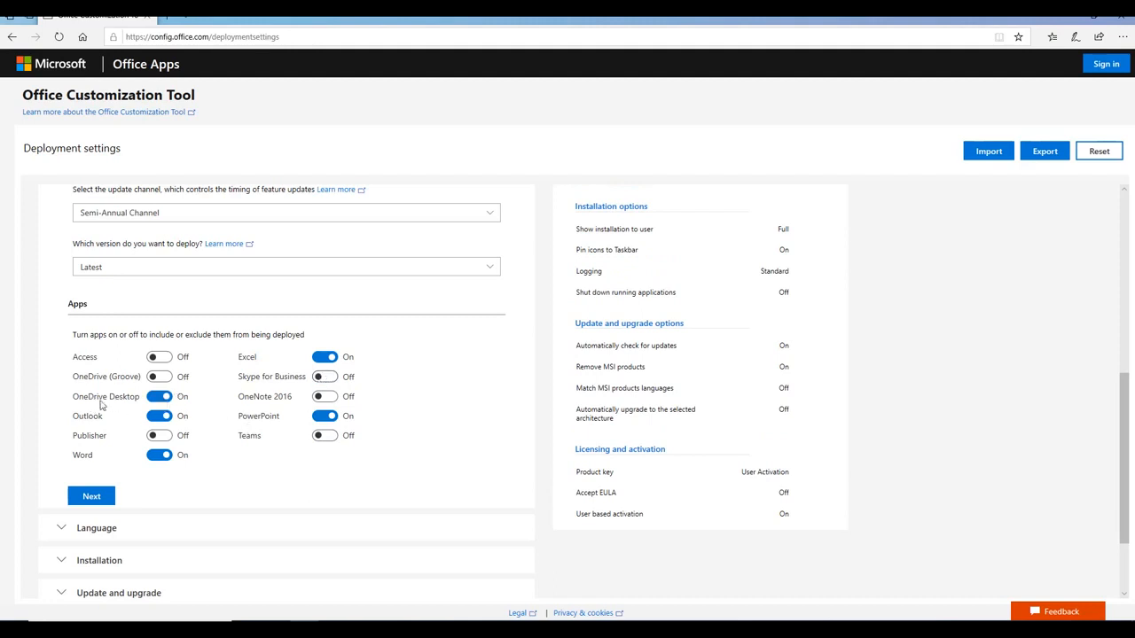
Move to language settings and set English (United States) as the primary language
scroll(421, 426, "down", 1)
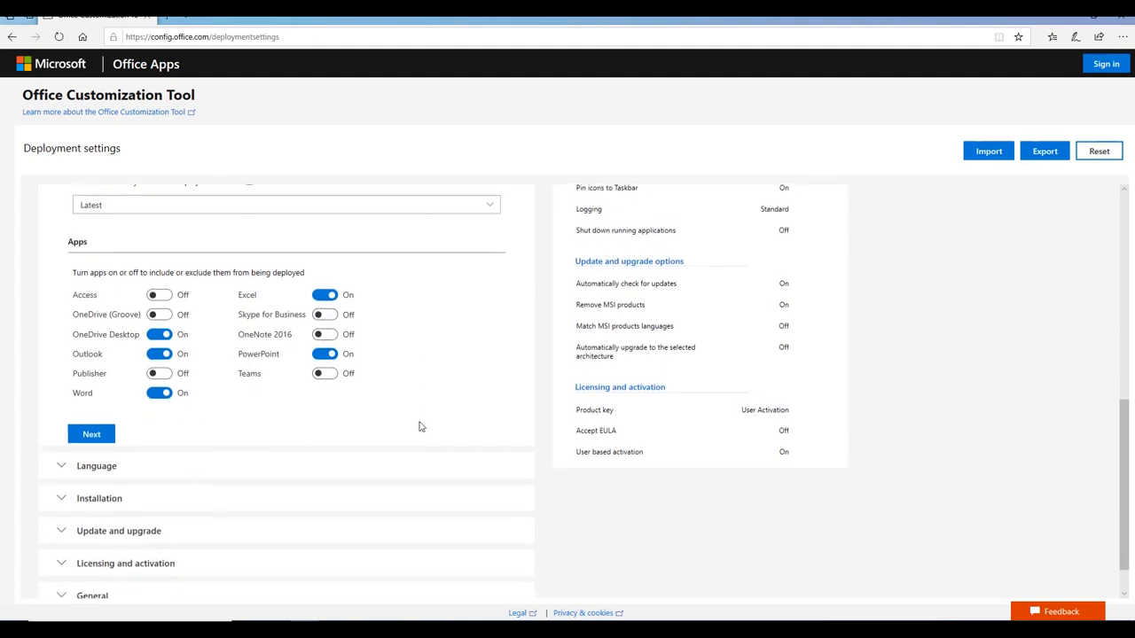
left_click(94, 434)
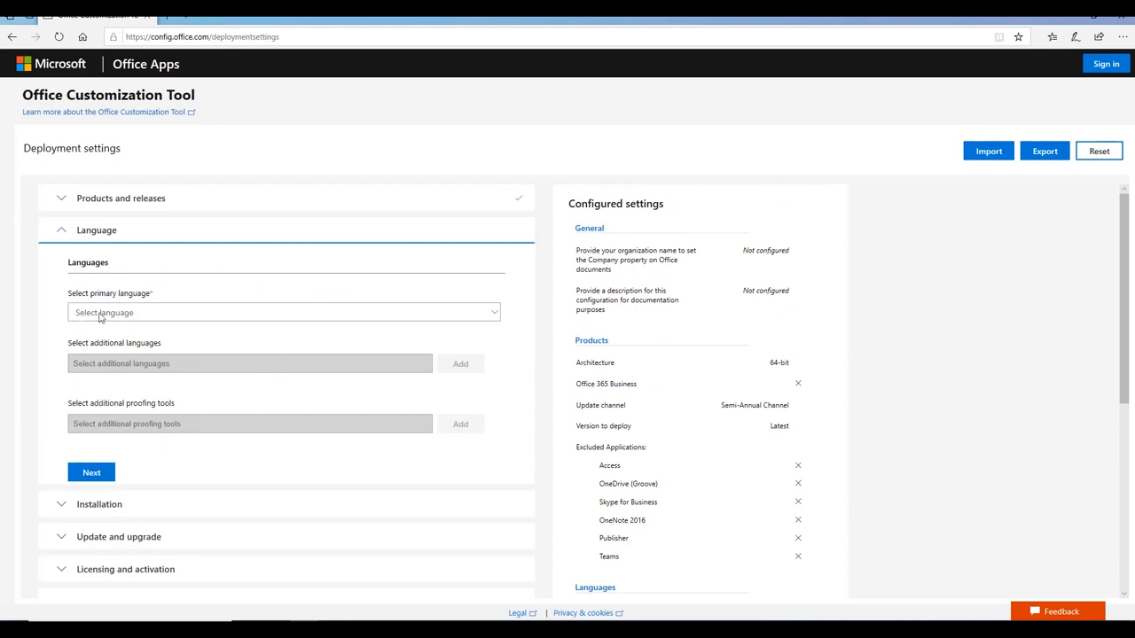
left_click(113, 311)
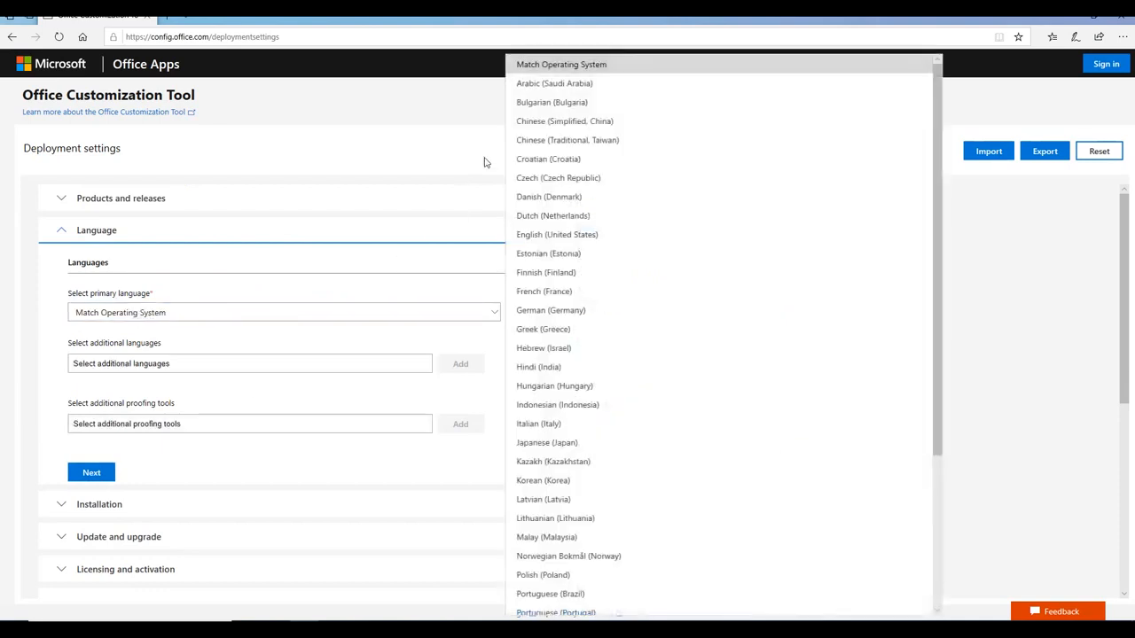
left_click(559, 240)
Review the proofing tools languages, then continue to the Installation options
scroll(199, 382, "down", 1)
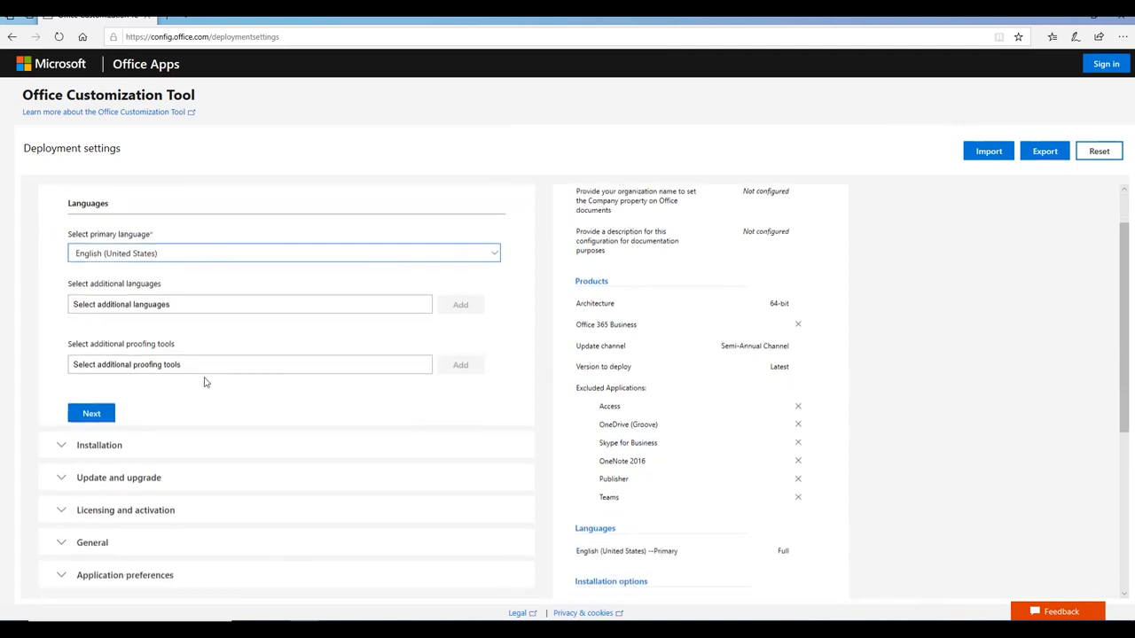
left_click(165, 365)
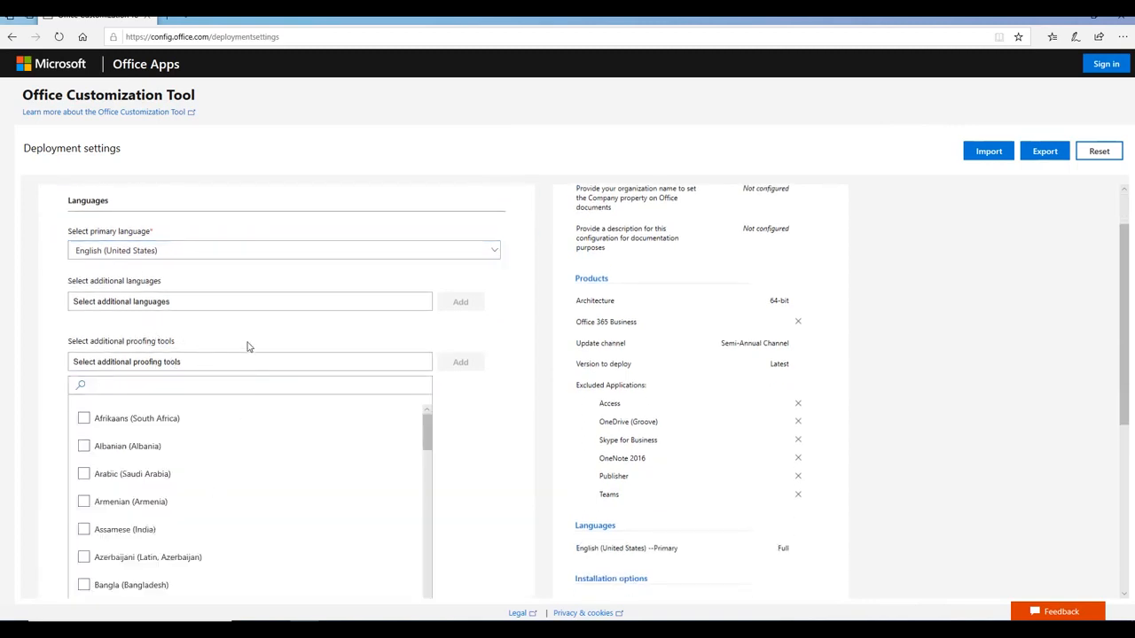
scroll(479, 417, "down", 1)
scroll(443, 415, "down", 3)
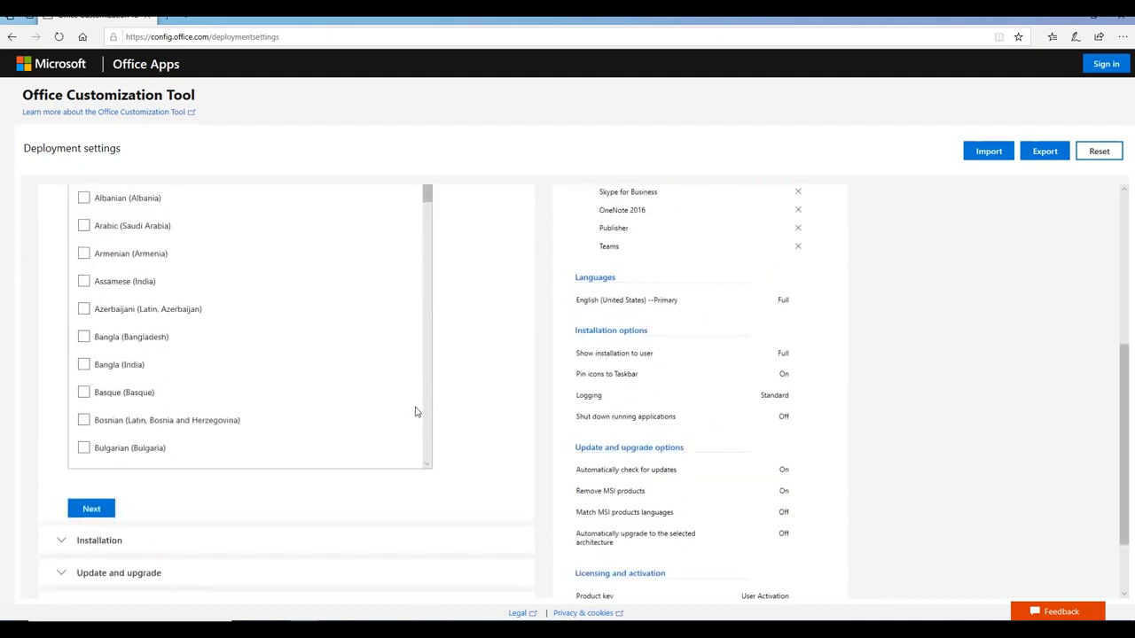
scroll(266, 487, "up", 1)
left_click(91, 571)
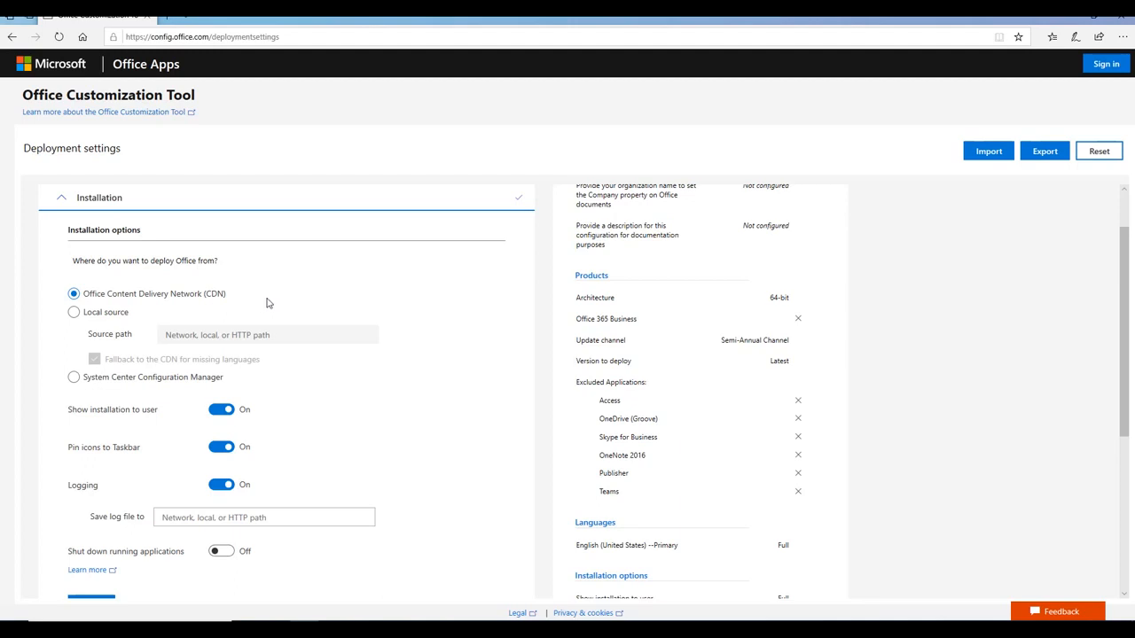
Switch to a local source and paste C:\Office from File Explorer as the source path
left_click(100, 316)
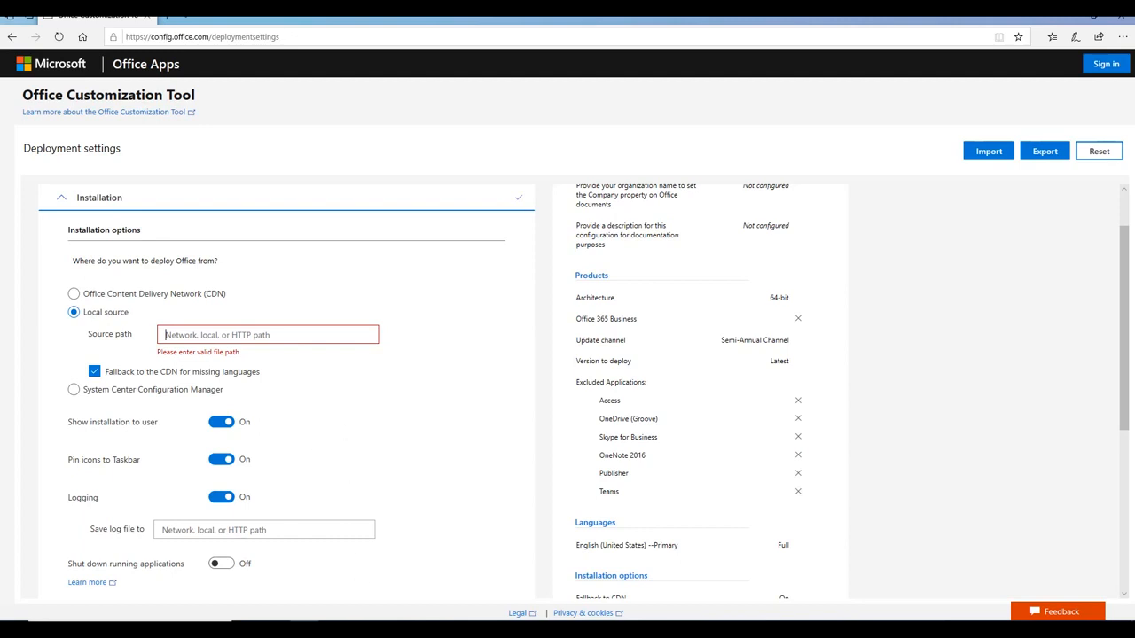
left_click(363, 629)
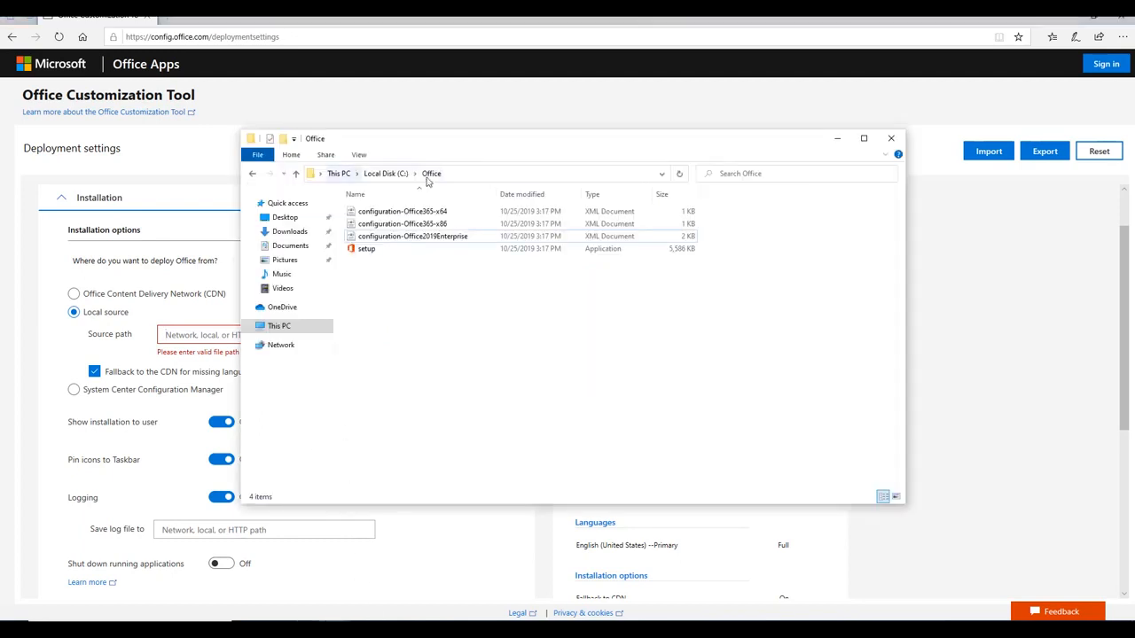
left_click(483, 173)
left_click(446, 317)
left_click(473, 174)
key("ctrl+c")
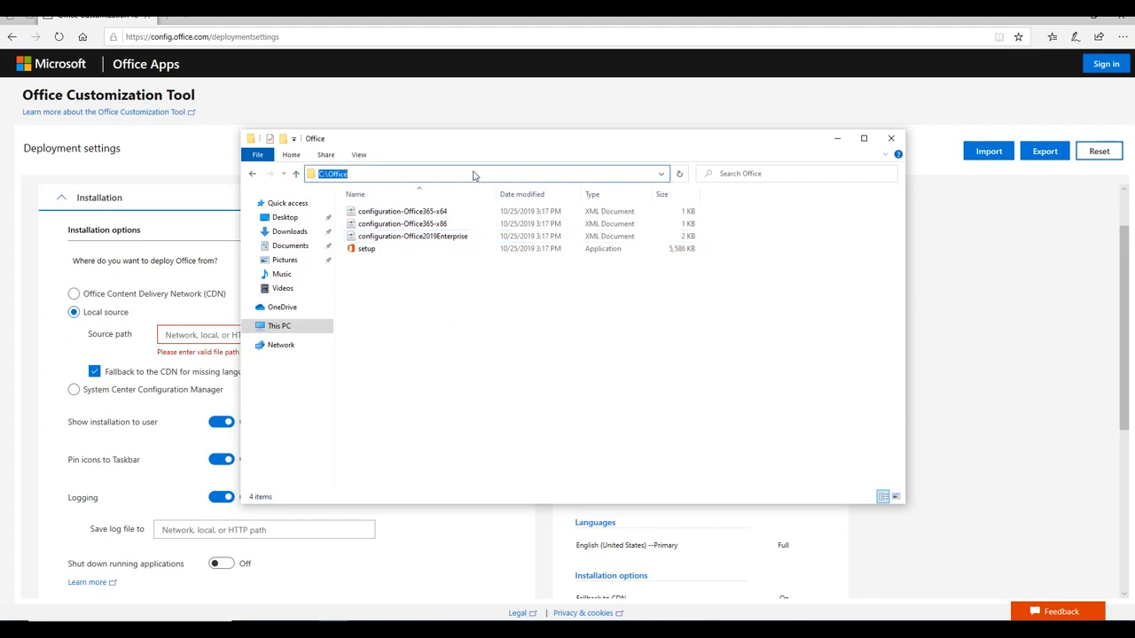
left_click(37, 395)
key("ctrl+v")
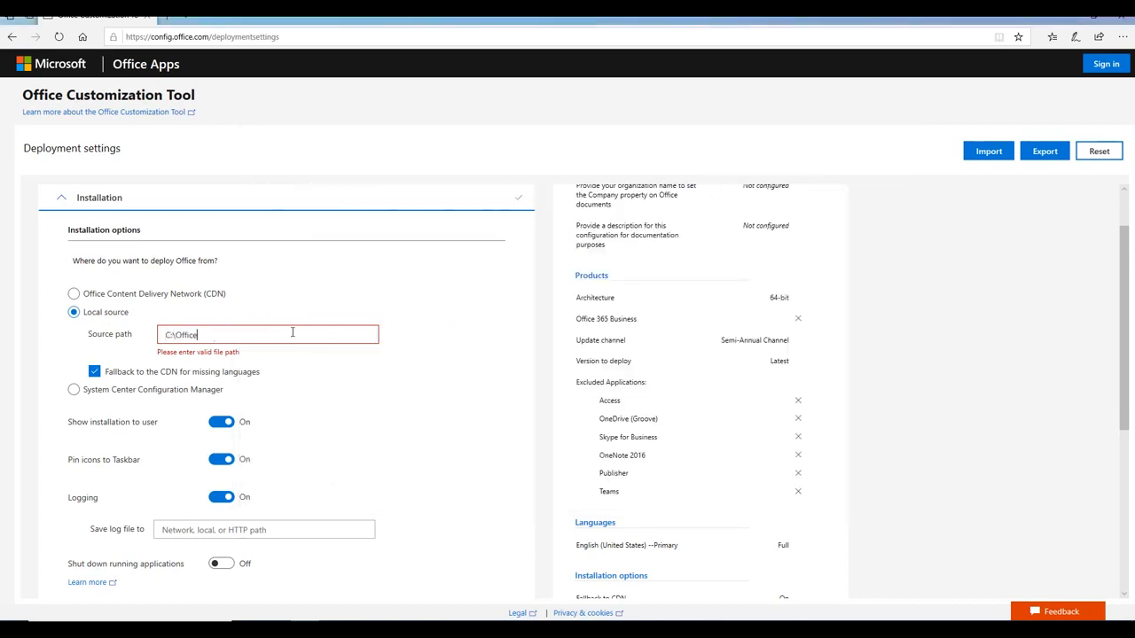
Leave 'Show installation to user' turned On
scroll(412, 352, "down", 1)
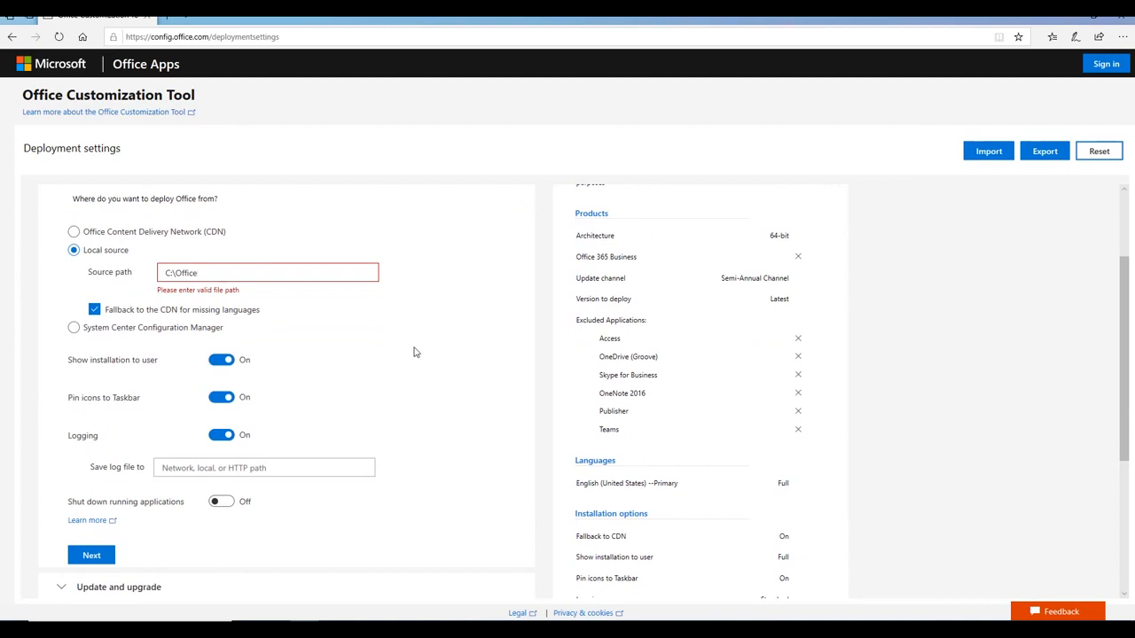
left_click_drag(66, 366, 164, 365)
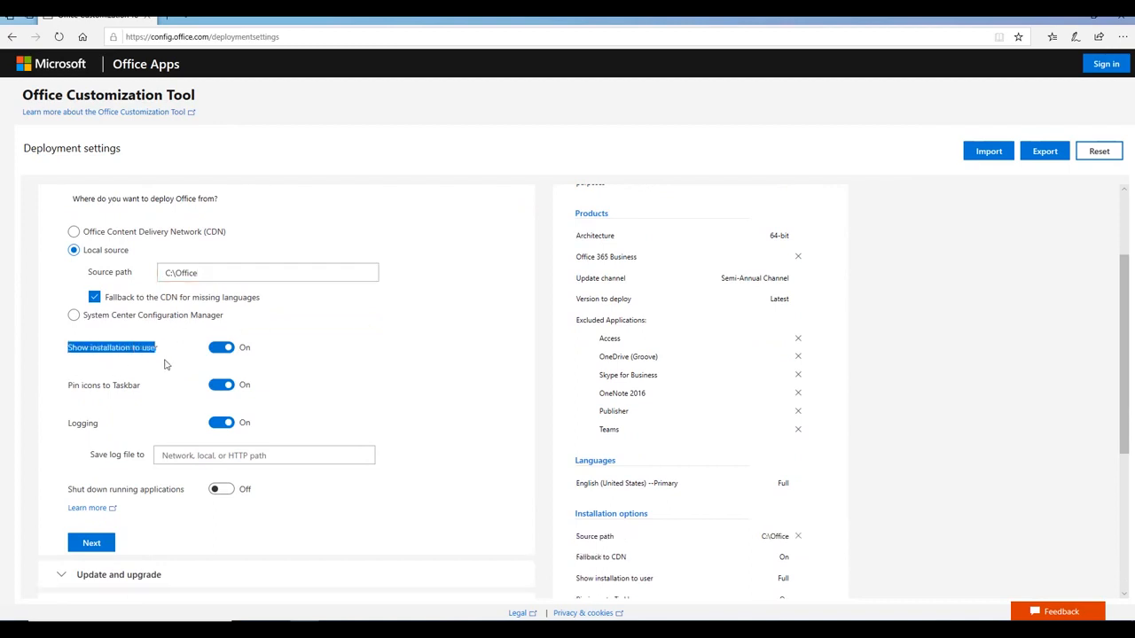
scroll(248, 366, "up", 1)
left_click(59, 405)
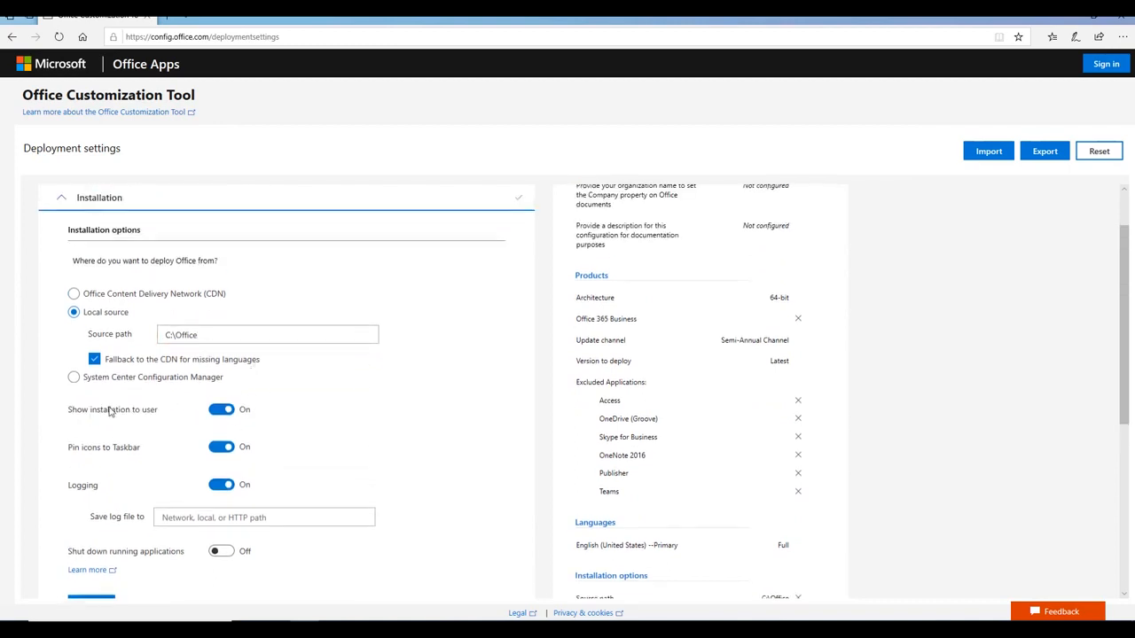
double_click(112, 410)
left_click(220, 409)
left_click(218, 411)
left_click(222, 414)
left_click(222, 412)
Review the remaining installation options, including taskbar pinning and logging
scroll(337, 422, "down", 1)
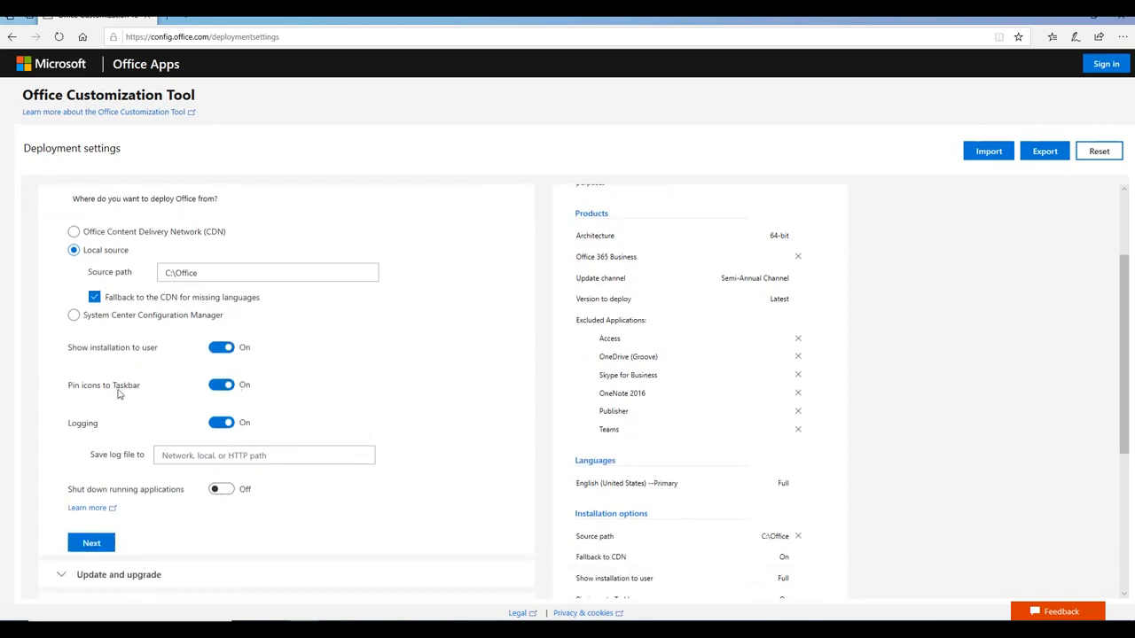
left_click_drag(83, 384, 149, 391)
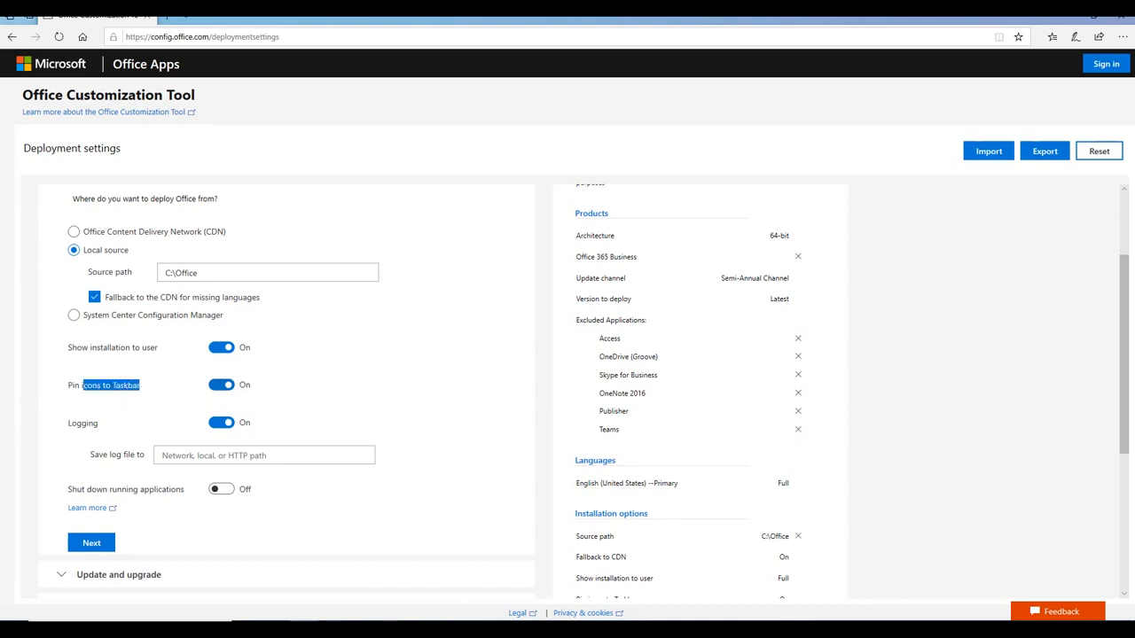
left_click(40, 424)
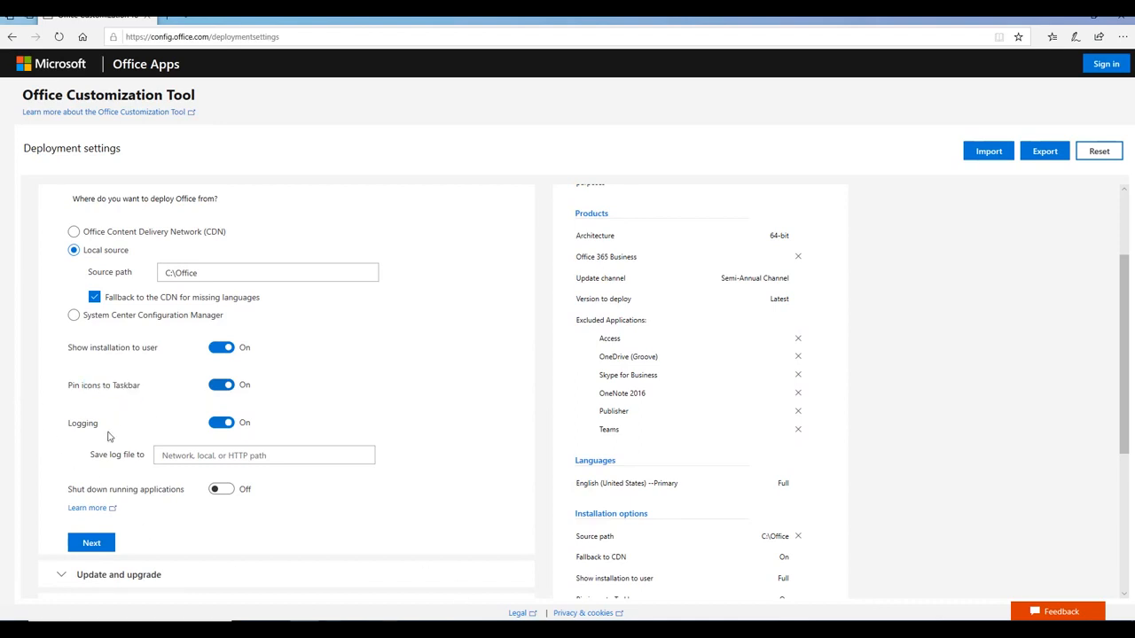
scroll(186, 443, "down", 1)
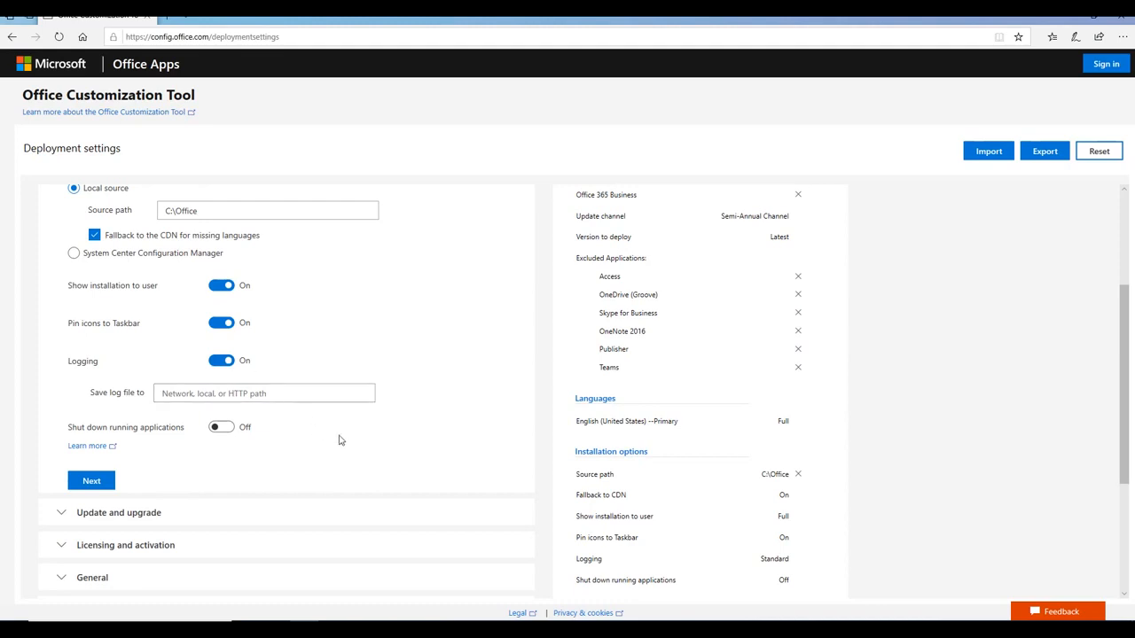
scroll(394, 440, "down", 1)
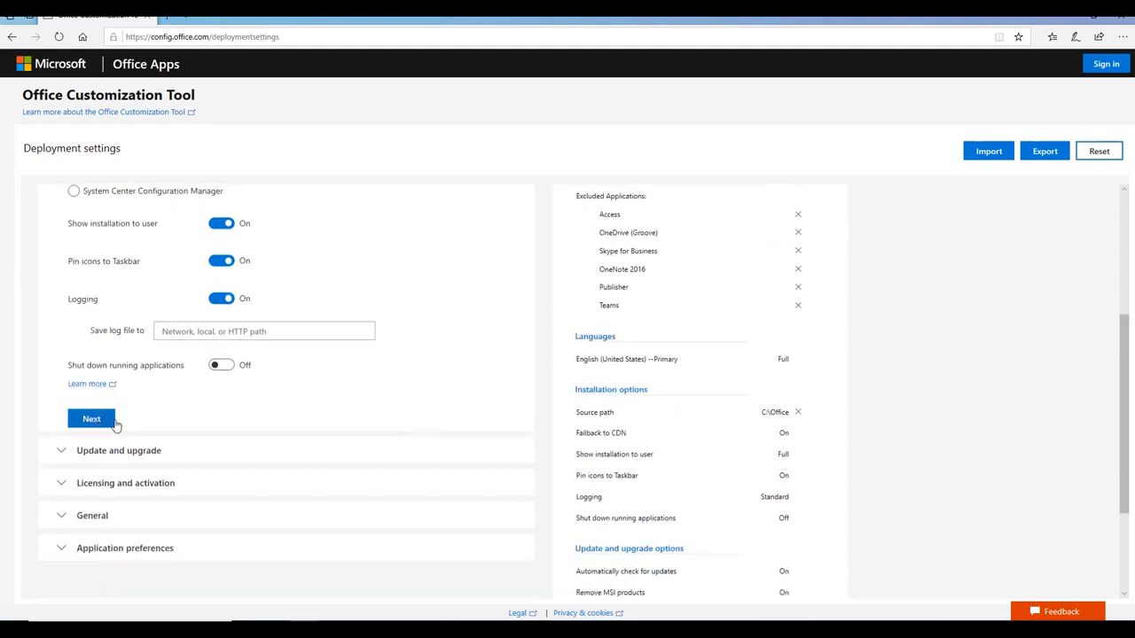
scroll(116, 426, "up", 1)
Accept automatic update checks and MSI product removal, then continue to Licensing and activation
left_click(92, 485)
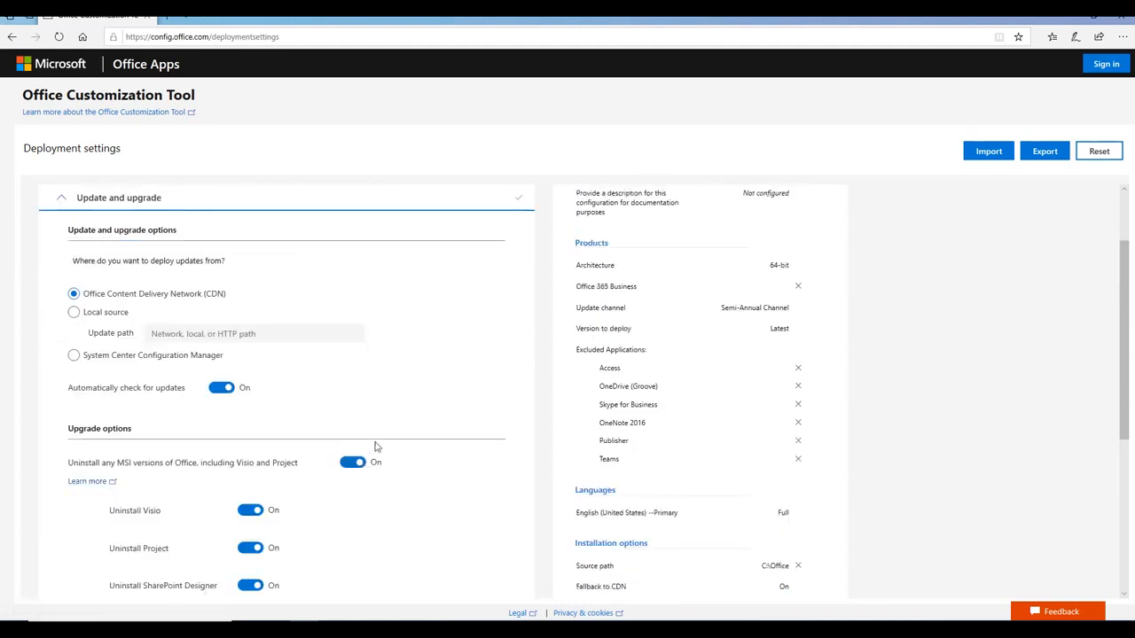
scroll(441, 403, "down", 5)
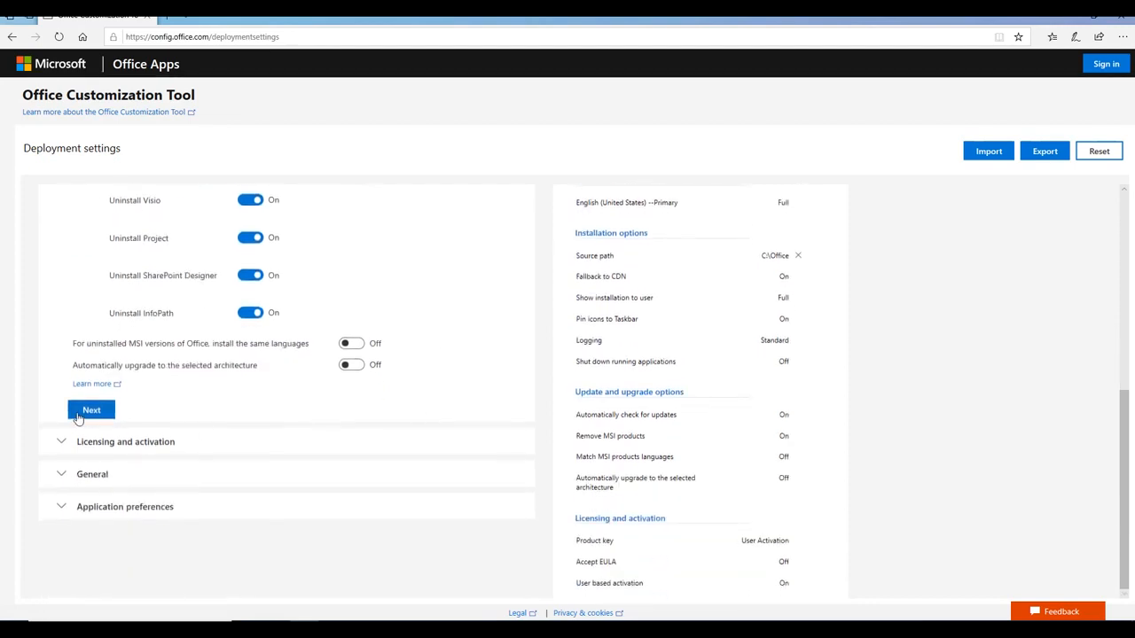
scroll(106, 412, "up", 1)
scroll(131, 418, "up", 5)
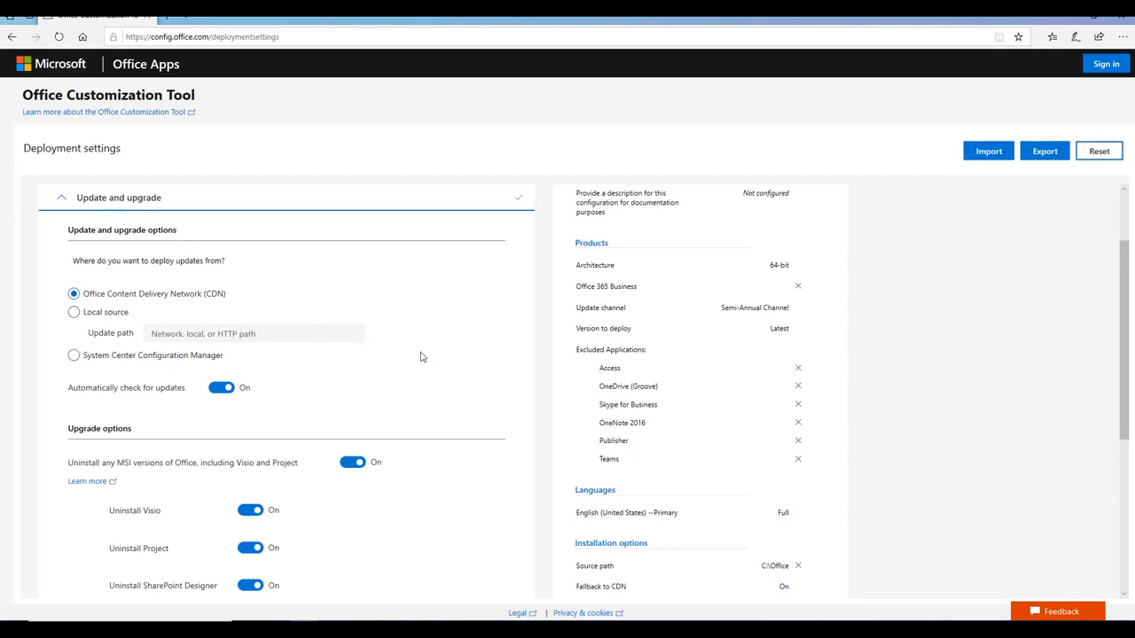
scroll(446, 370, "down", 1)
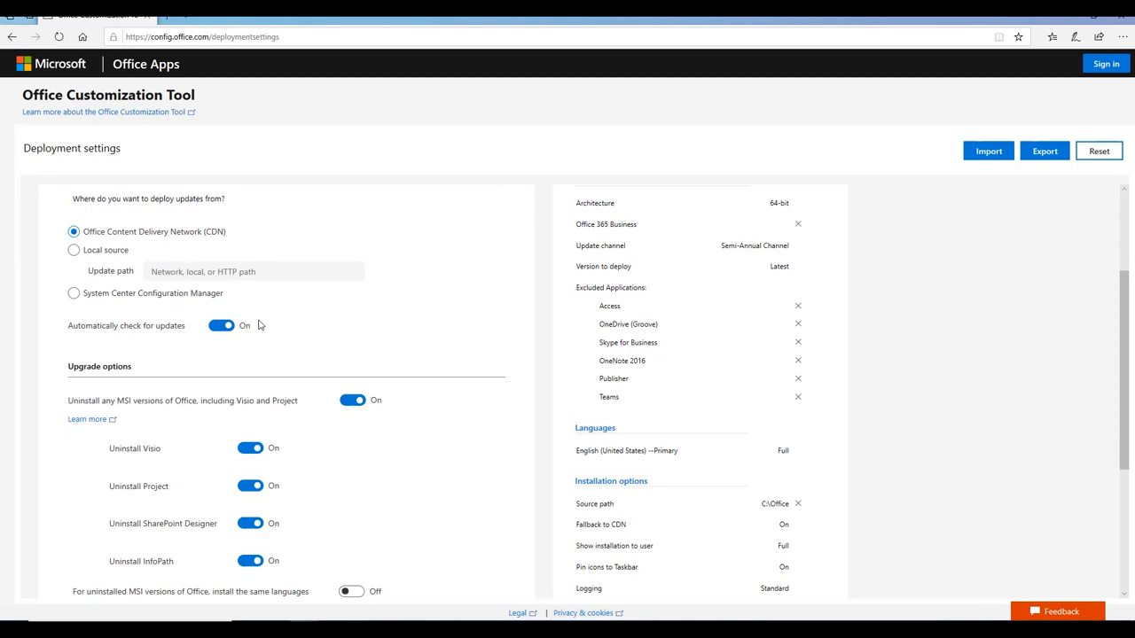
scroll(236, 341, "down", 1)
scroll(235, 343, "down", 1)
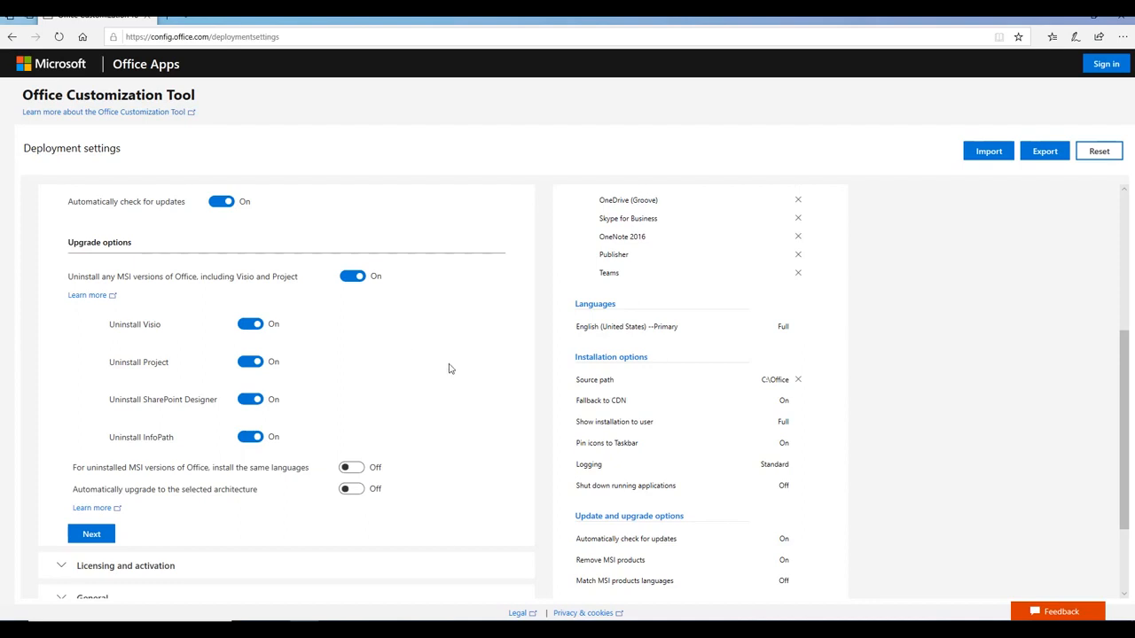
scroll(448, 368, "down", 3)
left_click(92, 408)
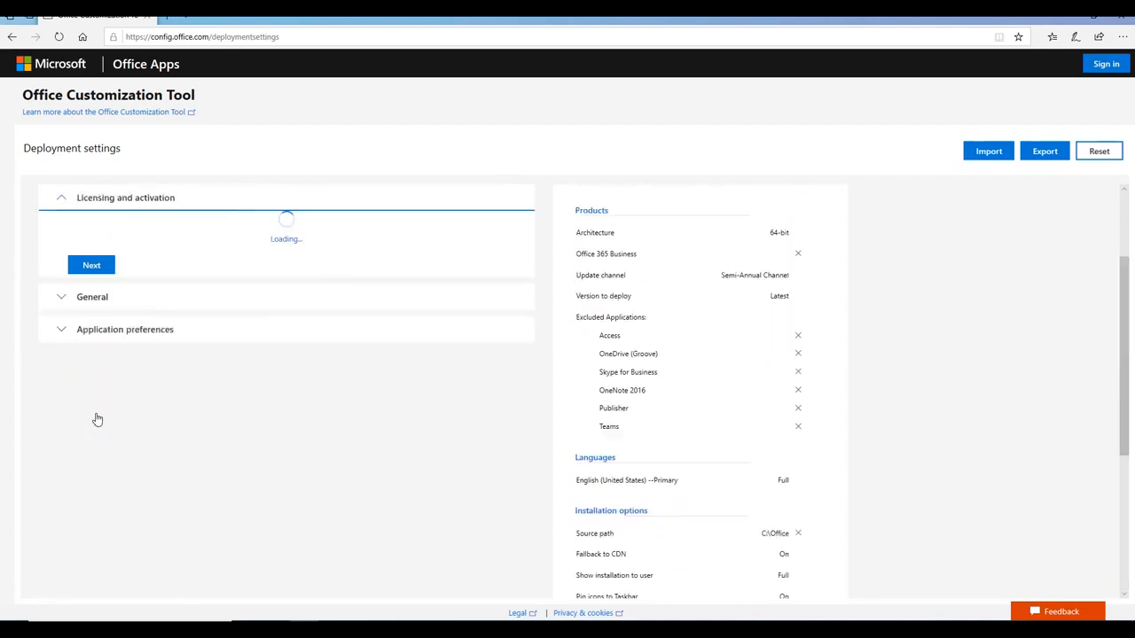
Switch automatic EULA acceptance On, keep User based activation, and proceed to General
scroll(345, 375, "down", 2)
scroll(345, 375, "up", 3)
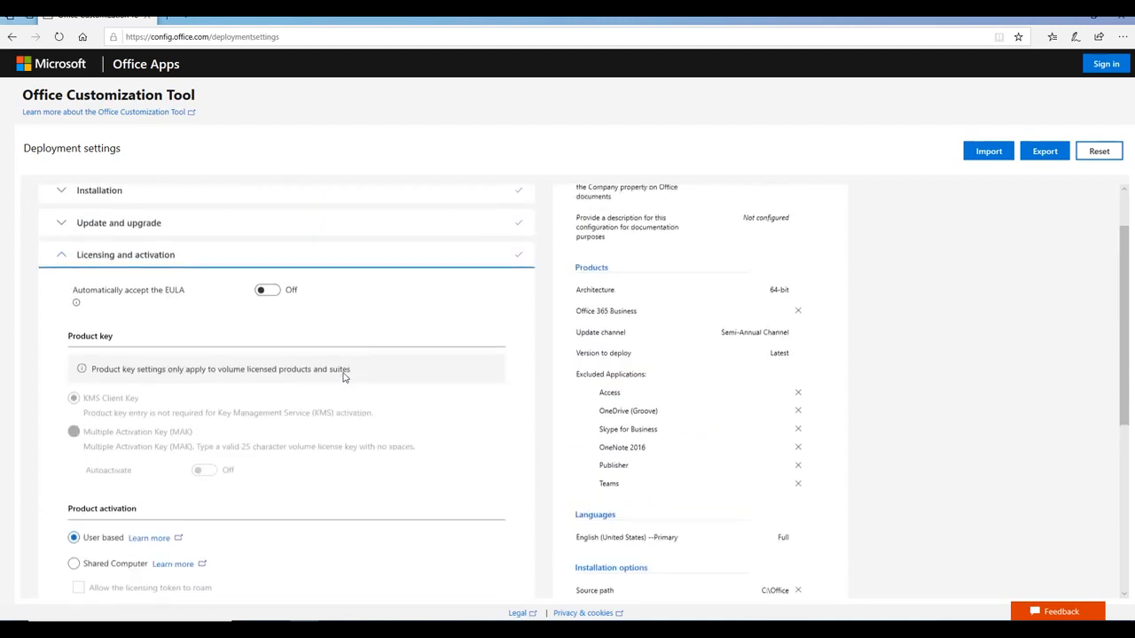
left_click_drag(73, 296, 192, 302)
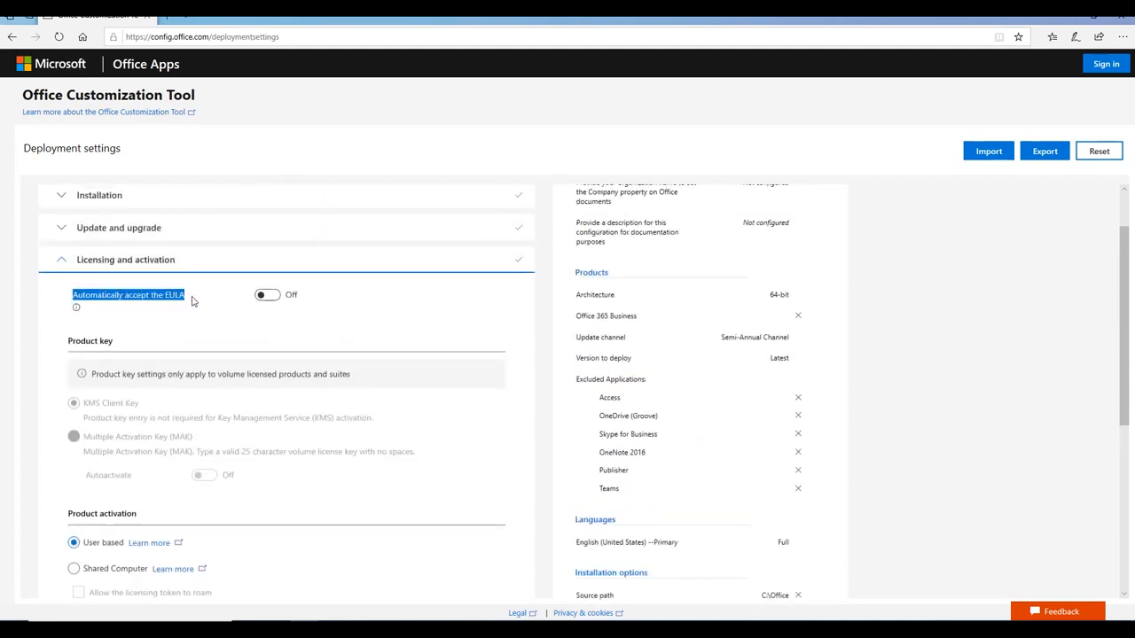
left_click(178, 302)
left_click(173, 305)
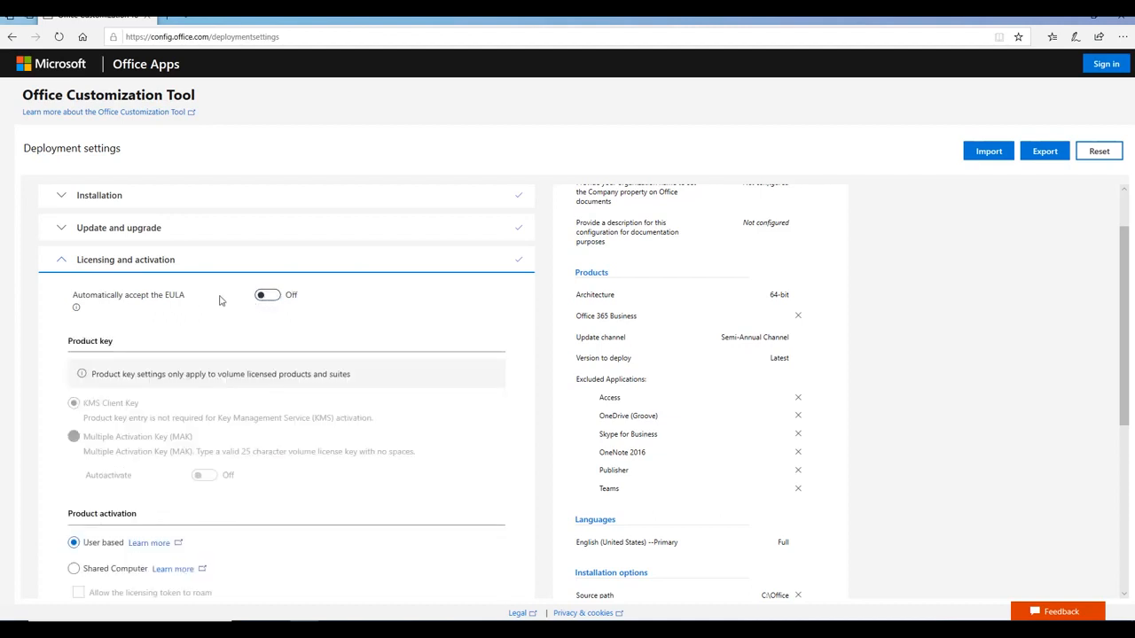
left_click(274, 299)
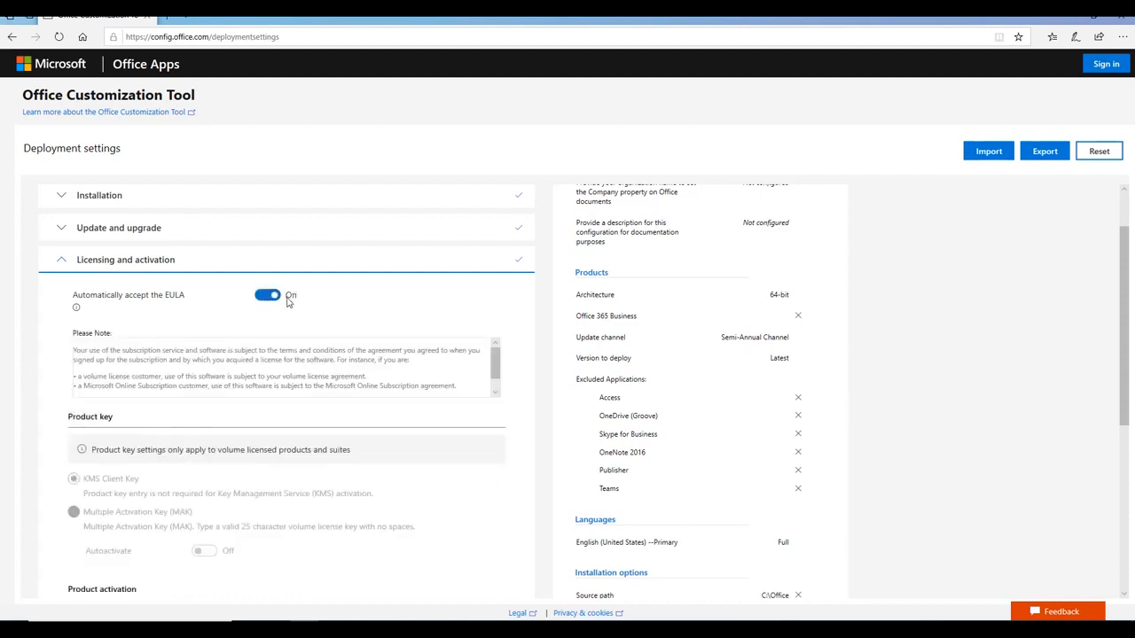
scroll(287, 302, "down", 1)
scroll(286, 301, "down", 1)
scroll(155, 520, "down", 2)
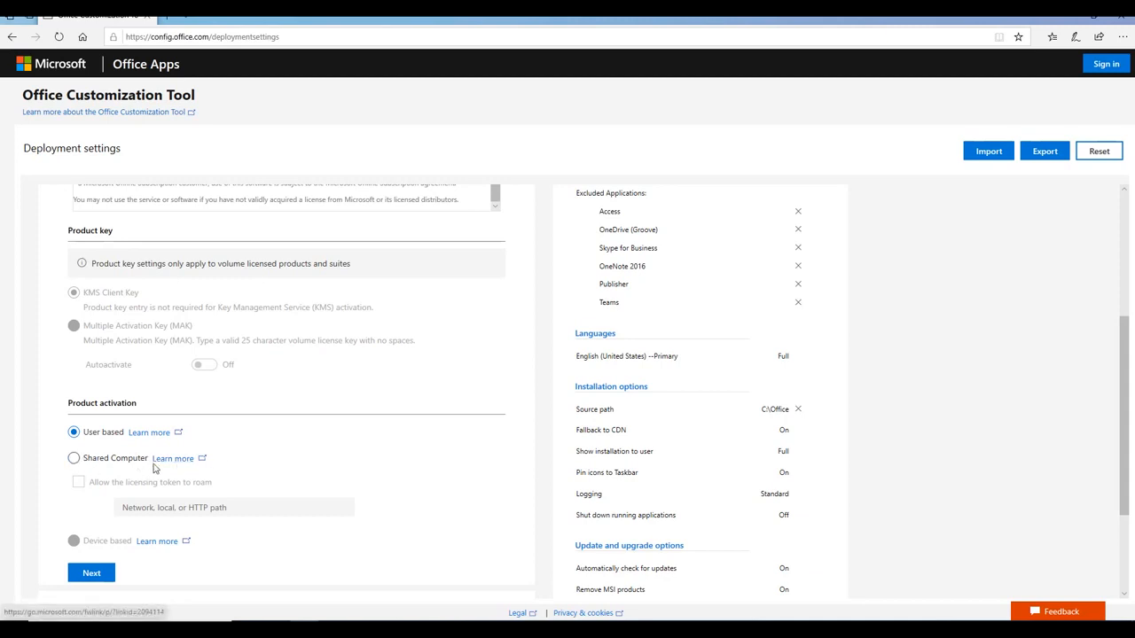
scroll(293, 450, "down", 2)
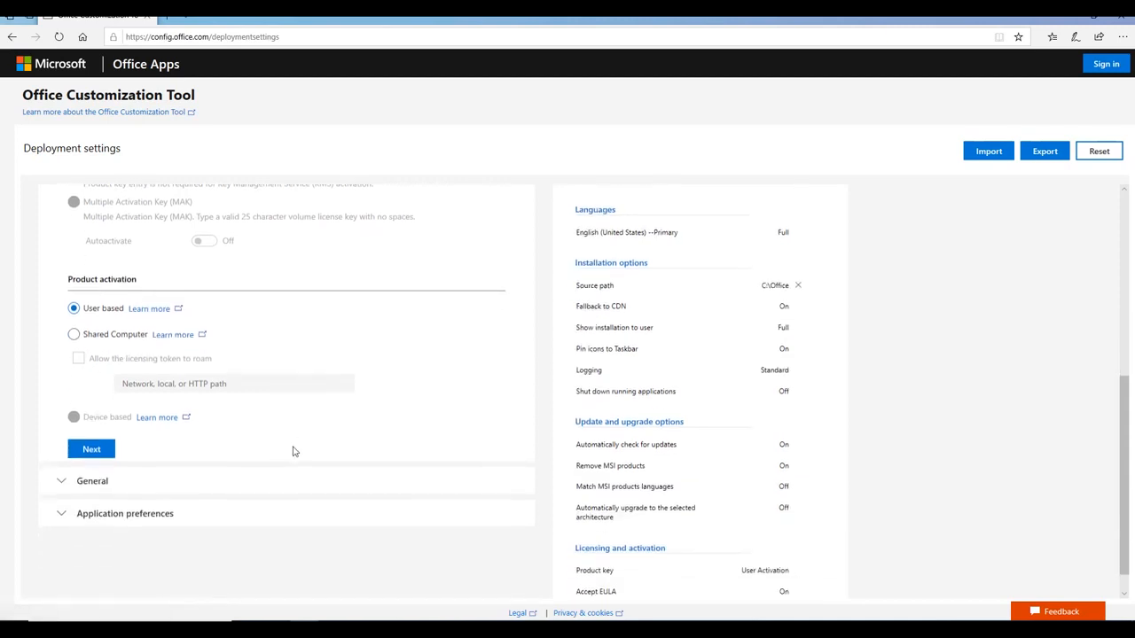
left_click(99, 453)
scroll(293, 443, "up", 1)
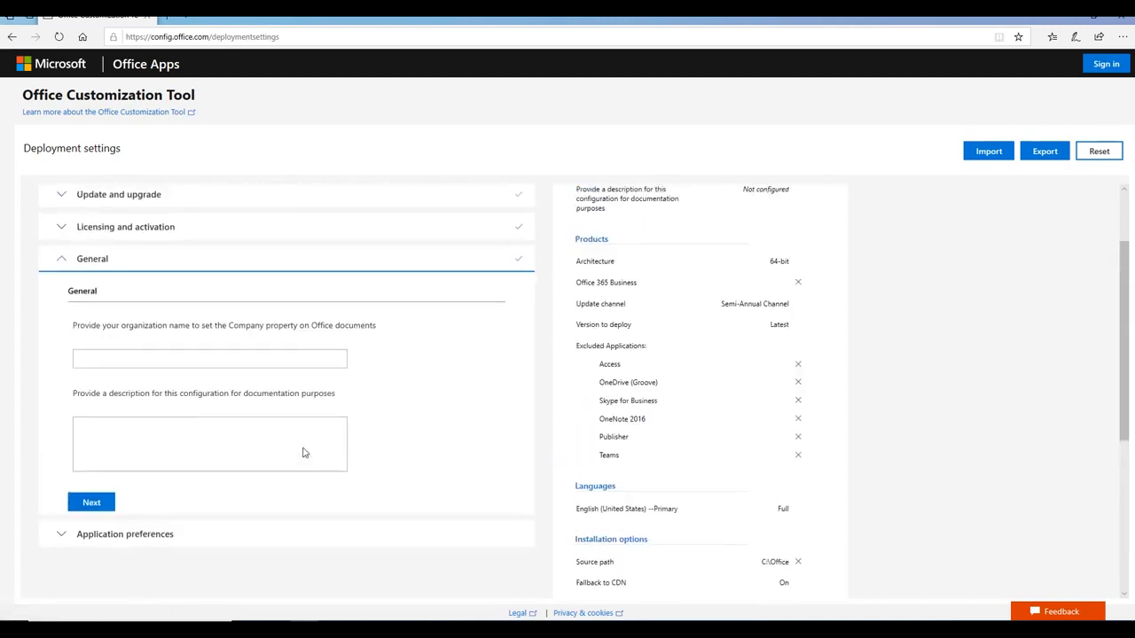
Enter the organization name, replacing its apostrophe with an 's' to clear the validation error
left_click(227, 356)
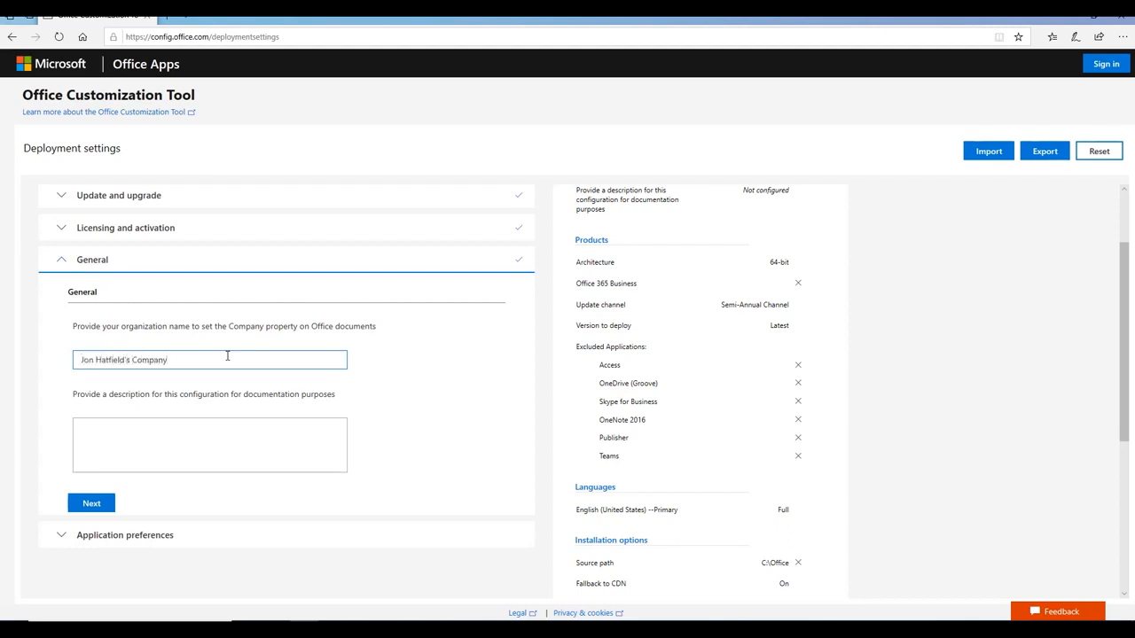
scroll(266, 257, "down", 1)
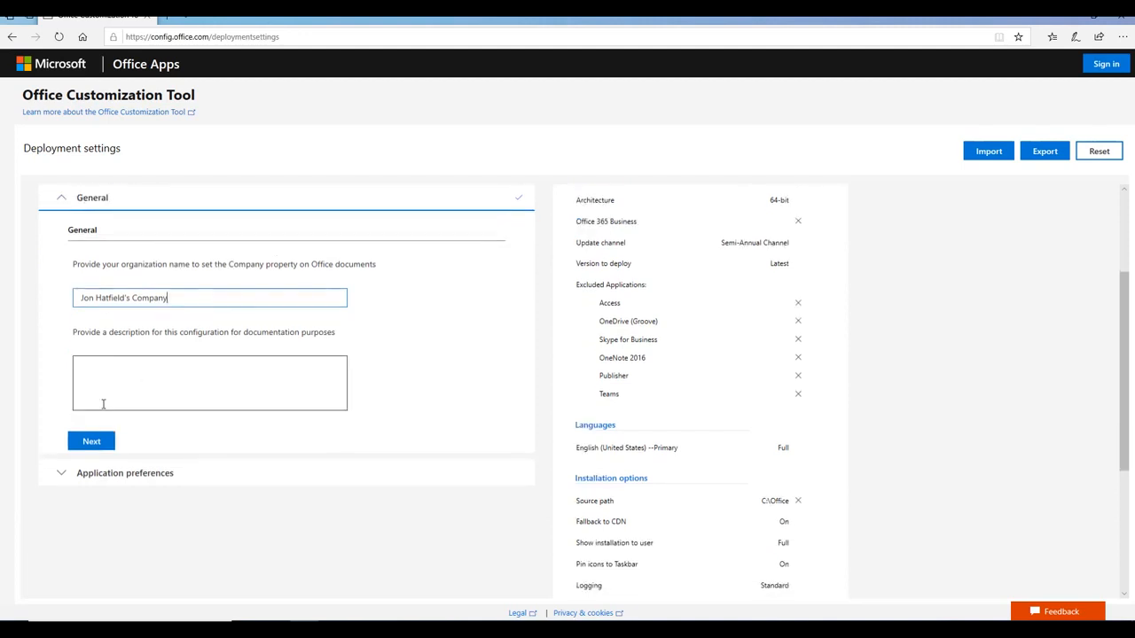
left_click(91, 440)
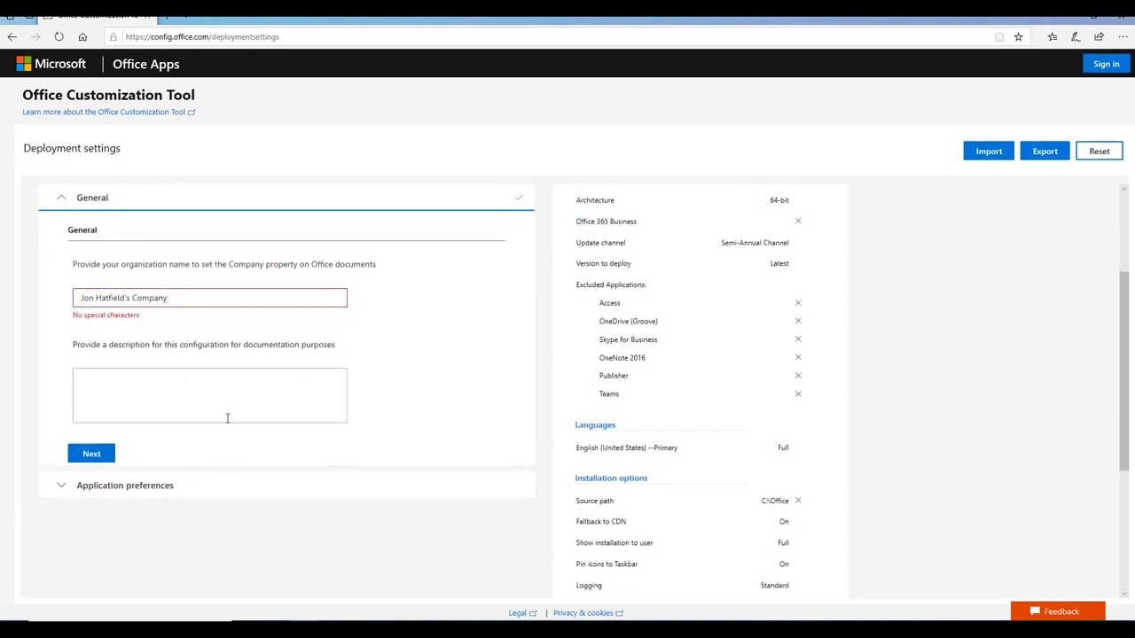
left_click(129, 299)
key("BackSpace")
type("s")
left_click(101, 457)
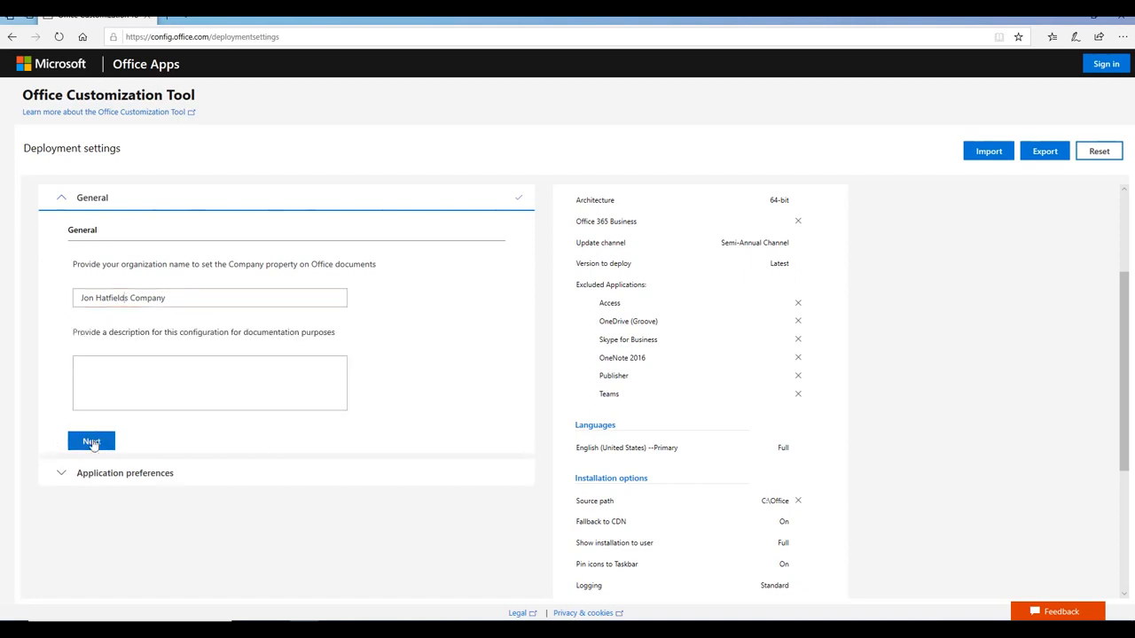
left_click(92, 442)
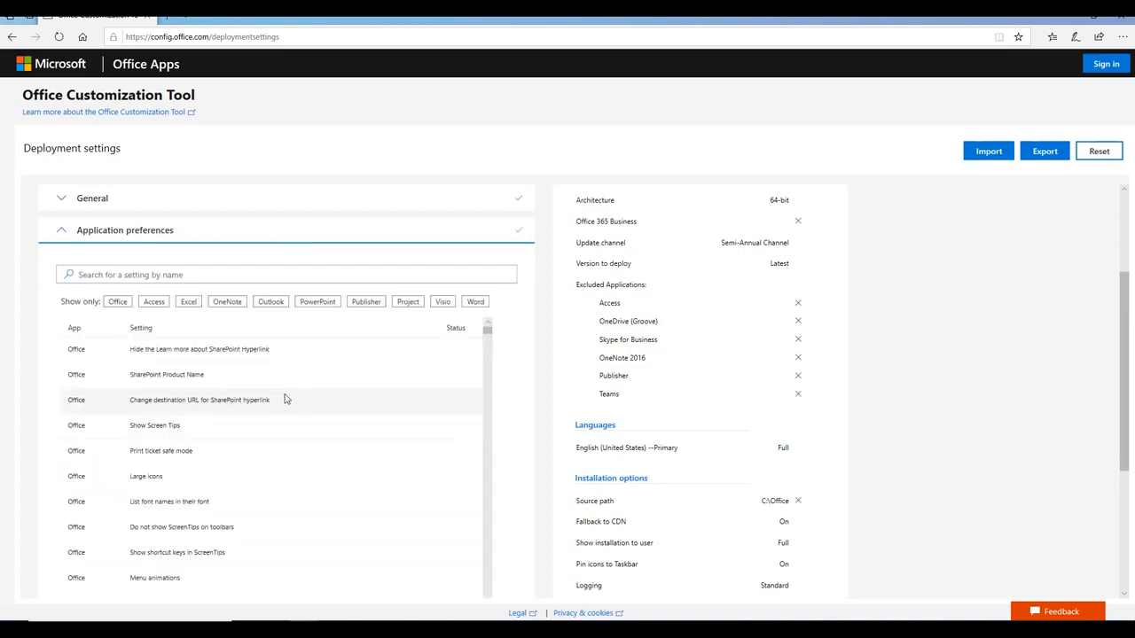
scroll(524, 329, "down", 3)
scroll(524, 329, "up", 3)
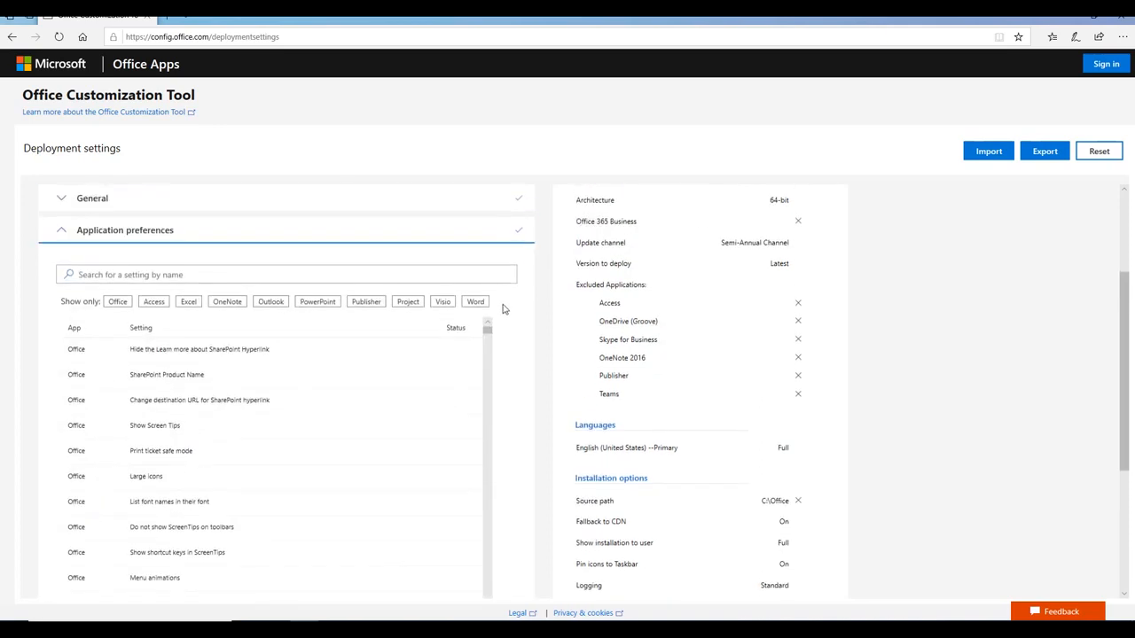
scroll(509, 341, "down", 1)
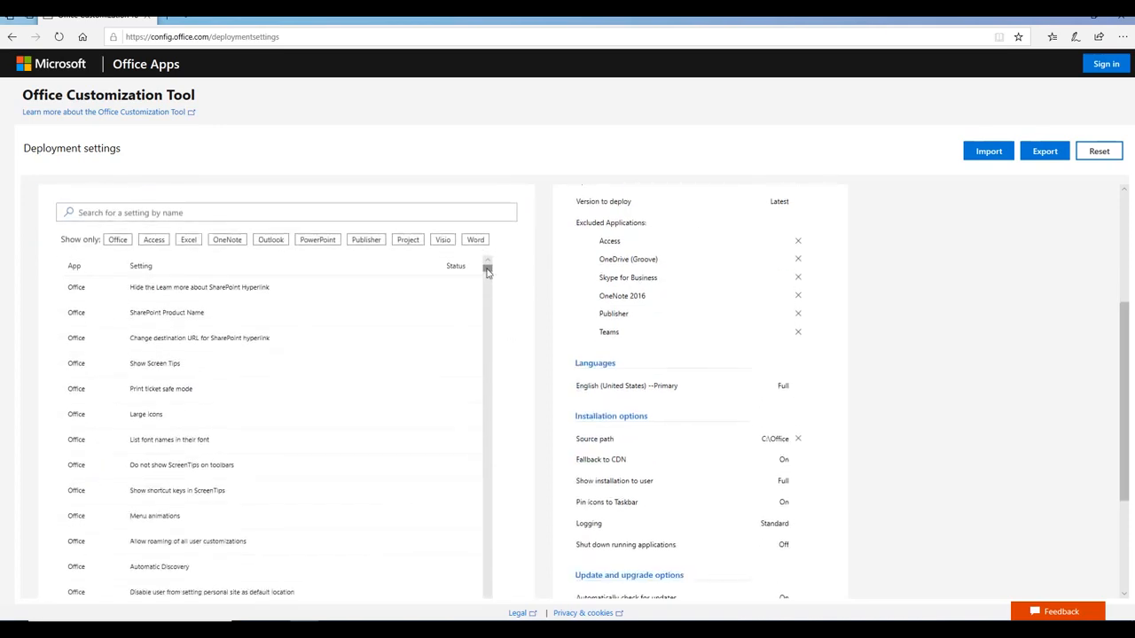
left_click_drag(487, 272, 488, 308)
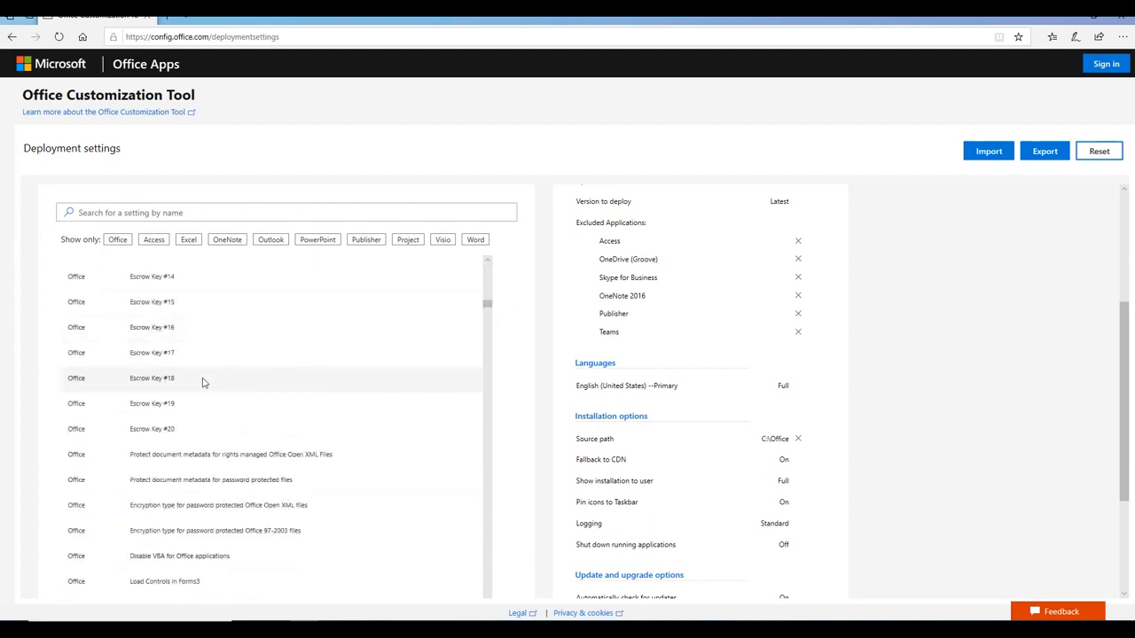
scroll(202, 382, "down", 3)
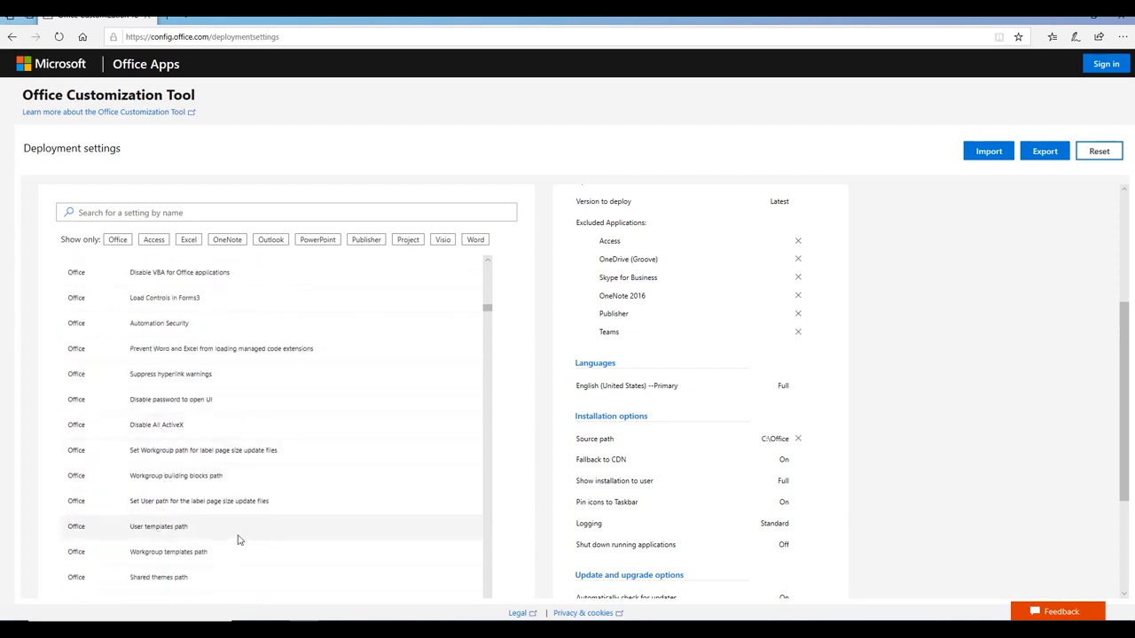
scroll(238, 539, "down", 9)
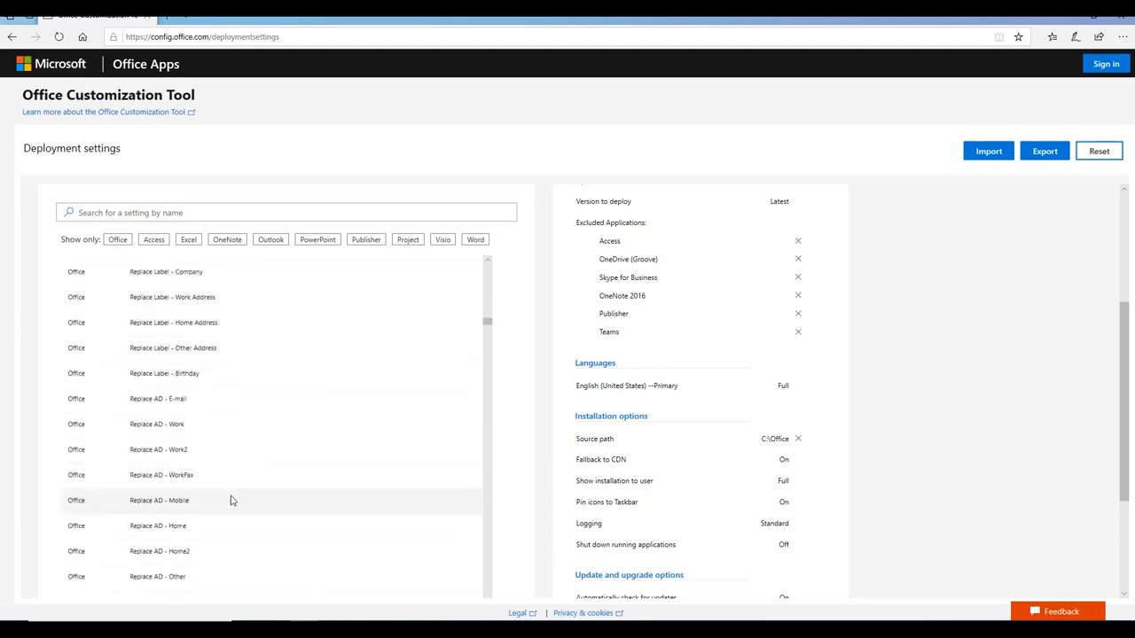
scroll(231, 495, "down", 5)
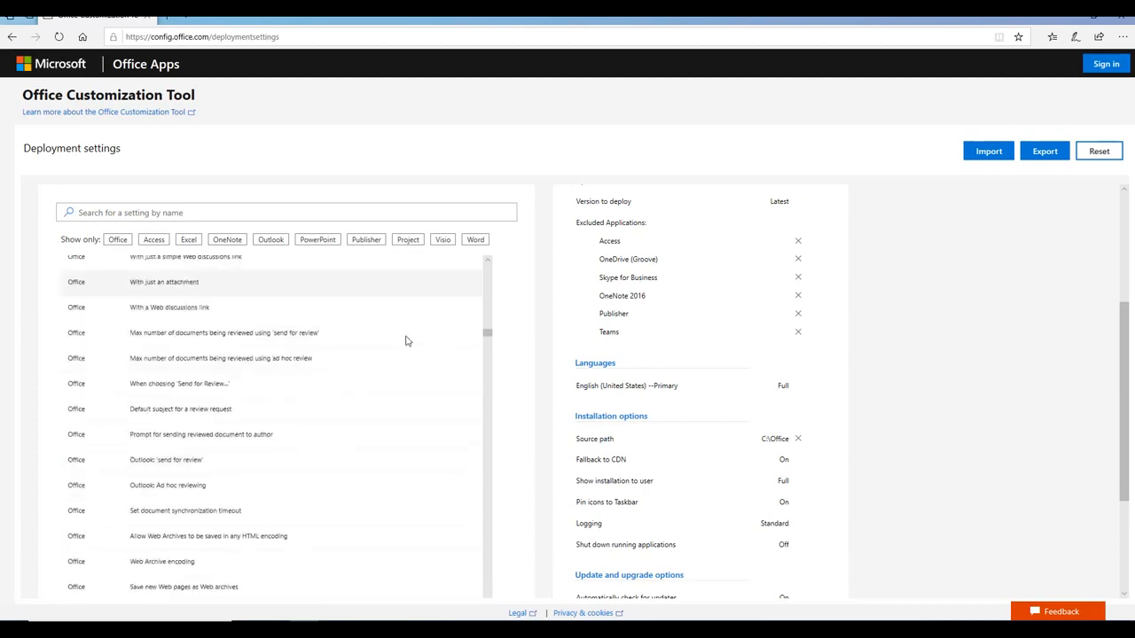
scroll(423, 327, "down", 5)
left_click_drag(486, 345, 488, 398)
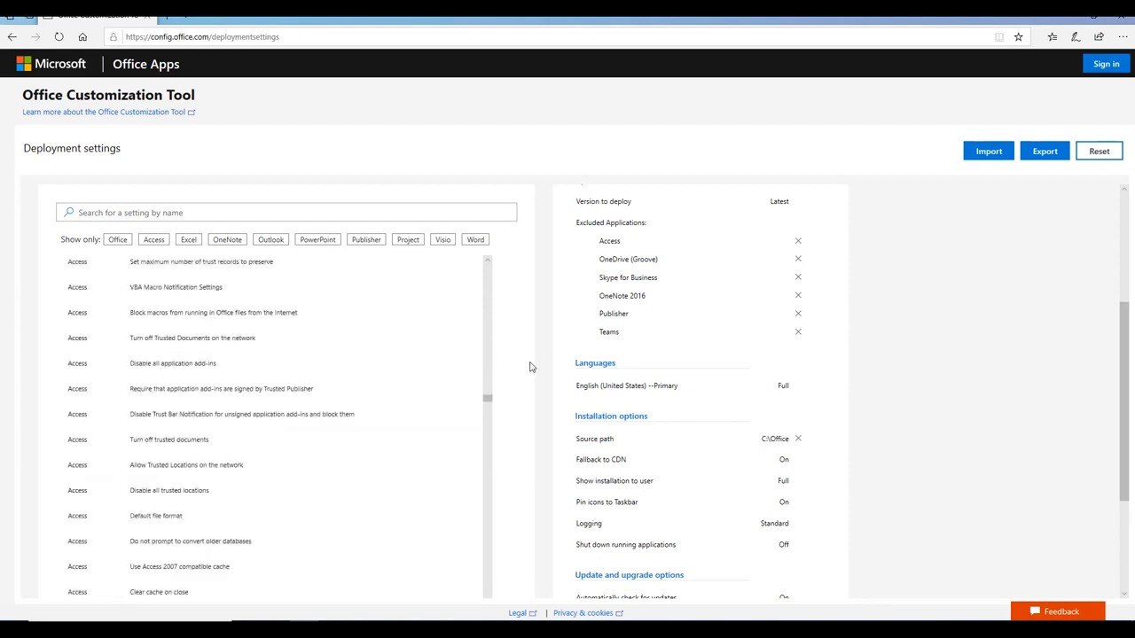
scroll(529, 366, "down", 3)
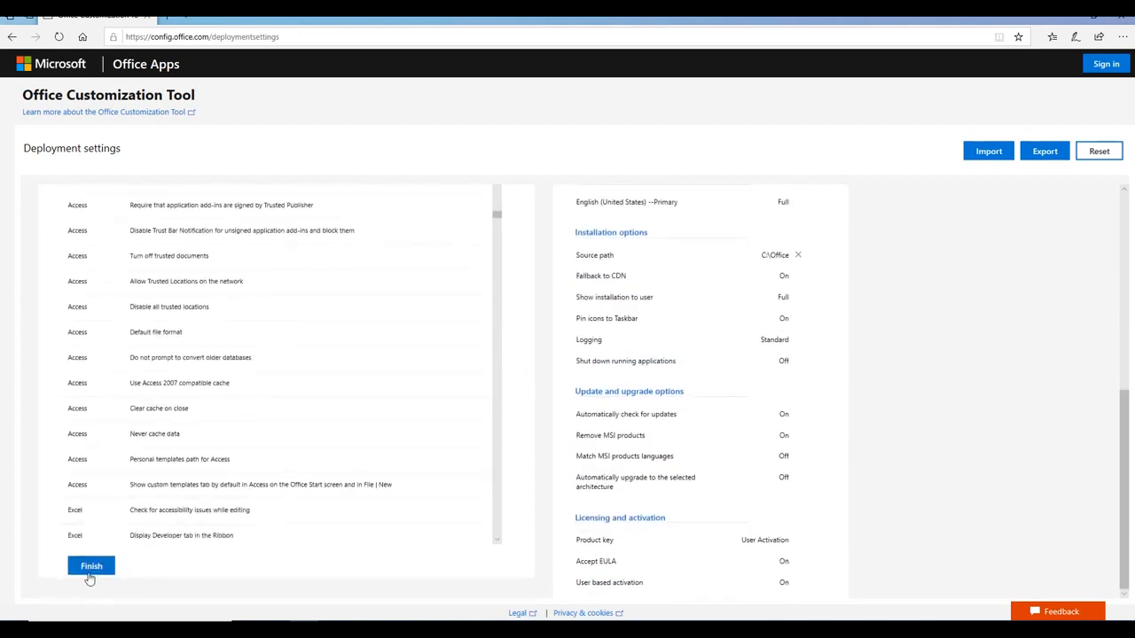
Finish Application preferences and review all seven completed sections in the Configured settings summary
left_click(91, 573)
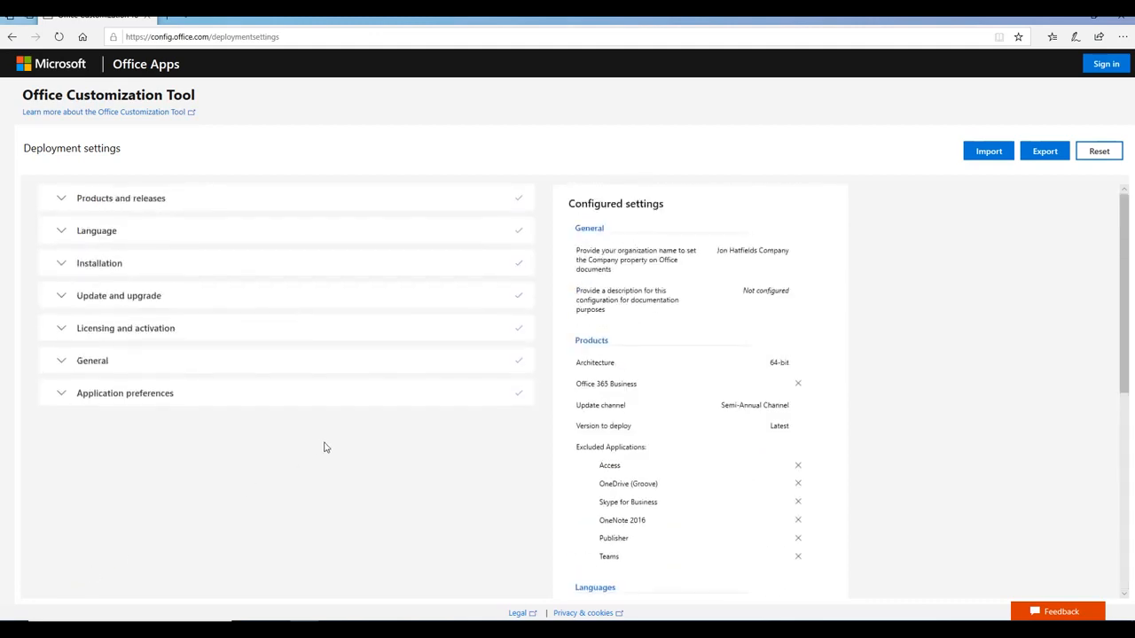
scroll(900, 342, "down", 5)
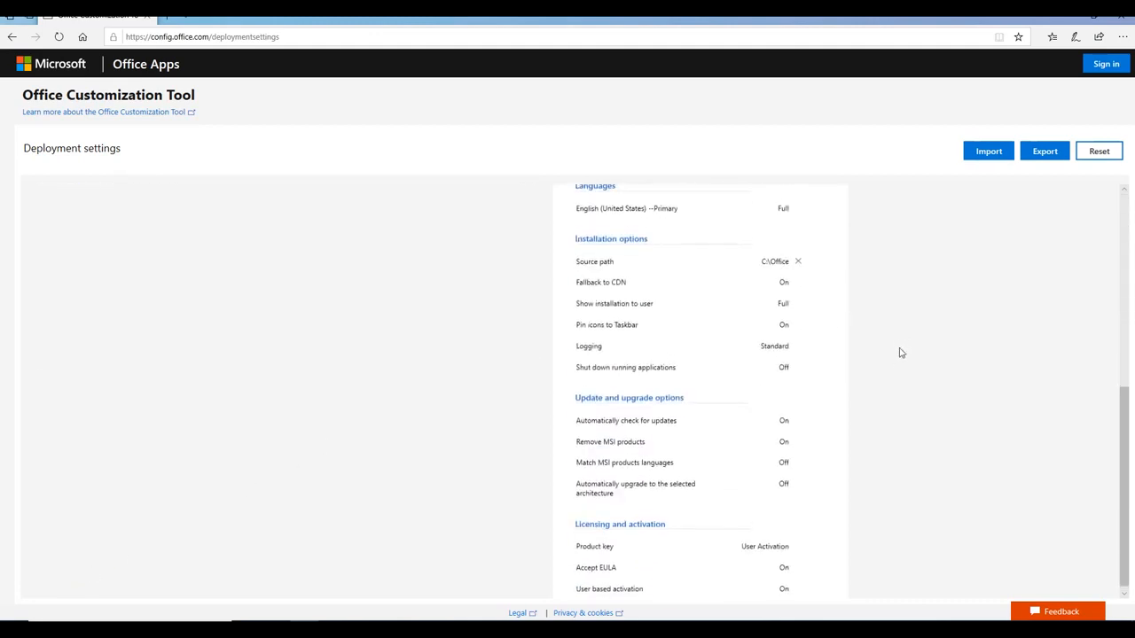
scroll(900, 353, "up", 5)
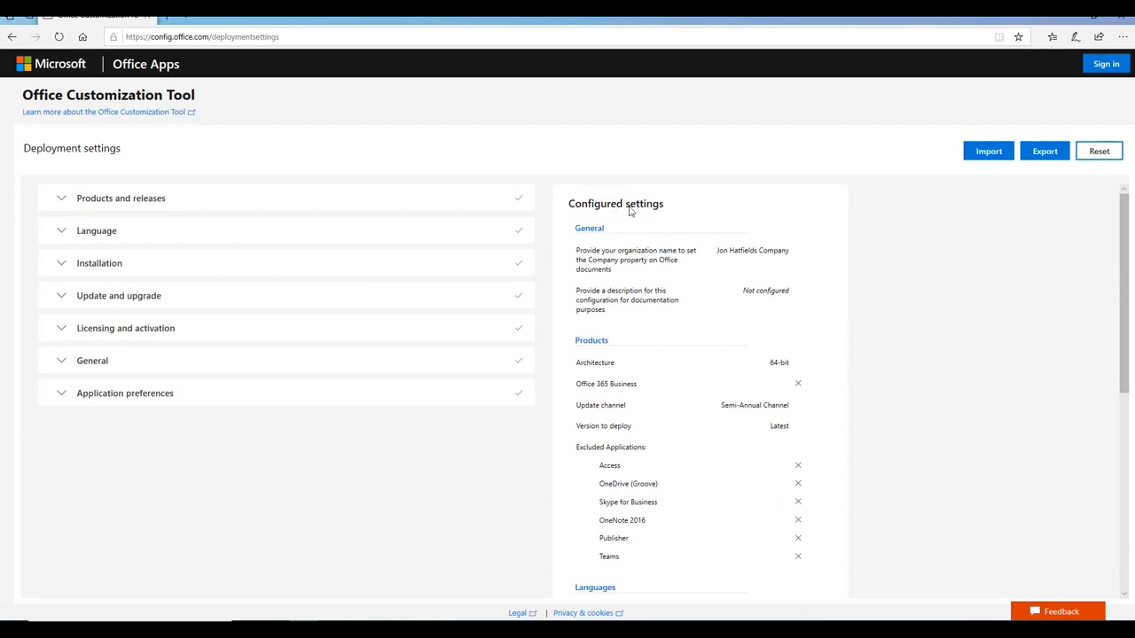
left_click_drag(631, 210, 927, 256)
left_click(818, 326)
scroll(816, 387, "down", 2)
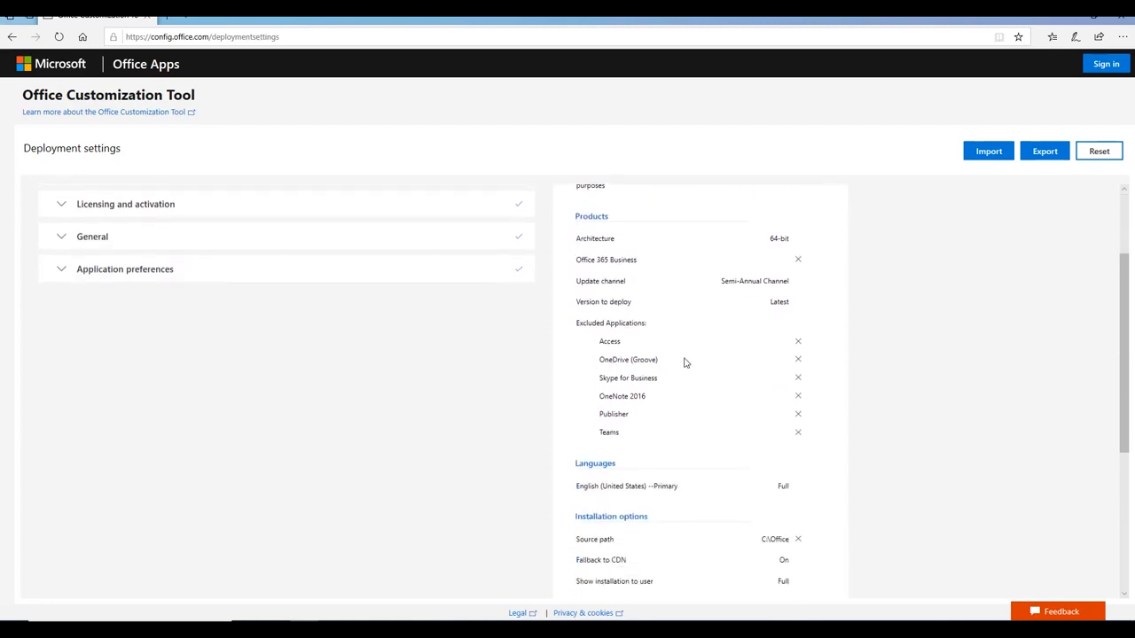
scroll(788, 454, "down", 5)
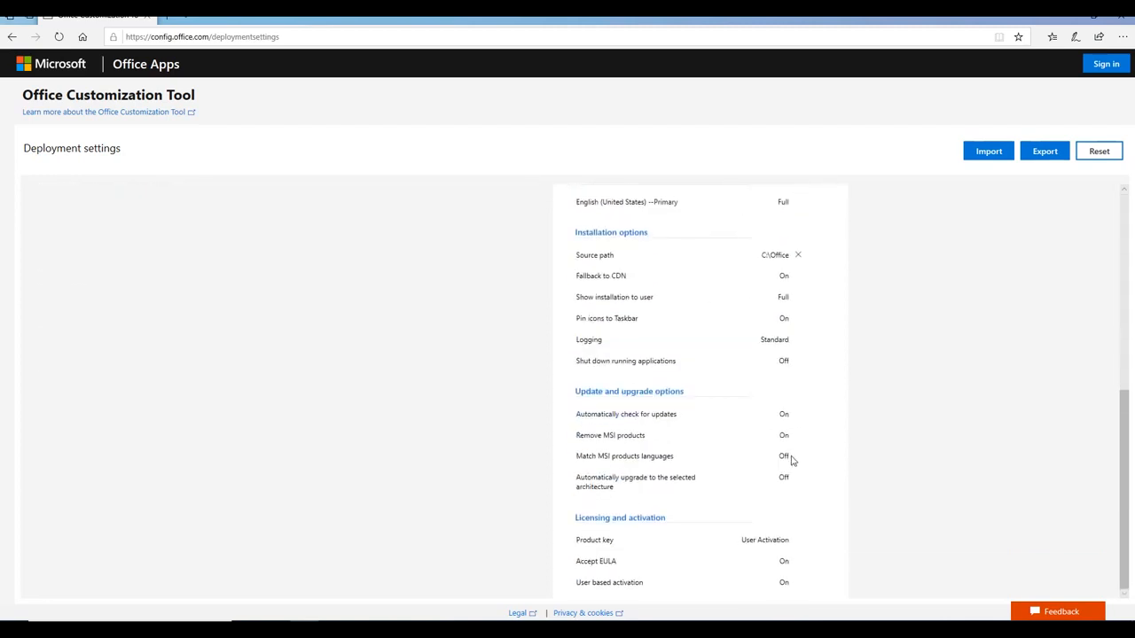
scroll(792, 460, "up", 7)
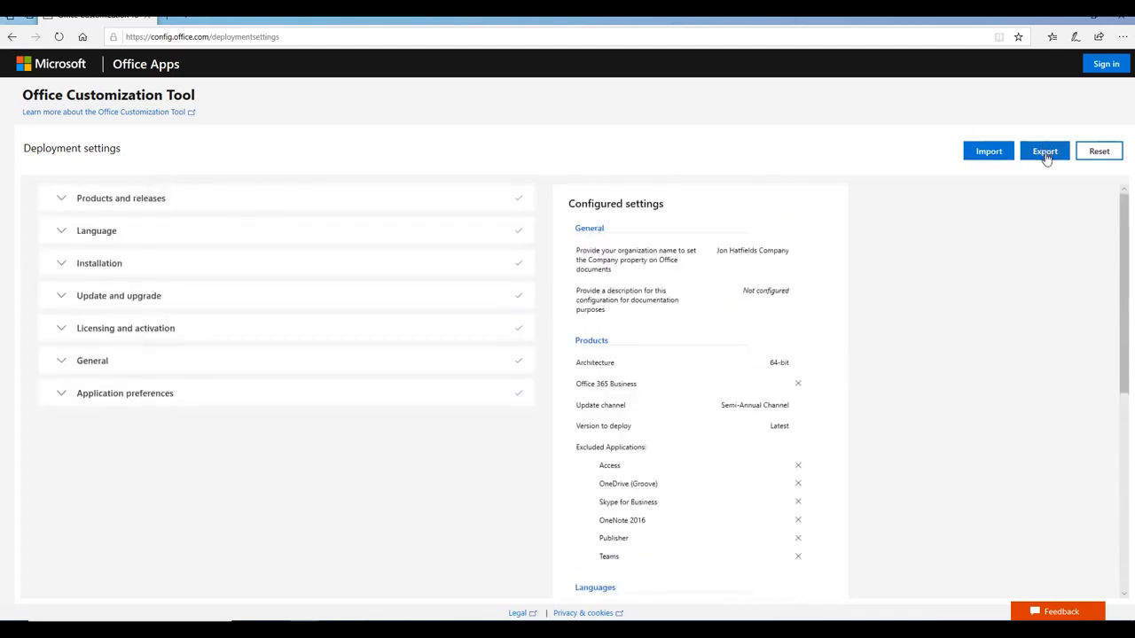
Export the configuration with Office Open XML default formats, accepting the license terms
left_click(1046, 155)
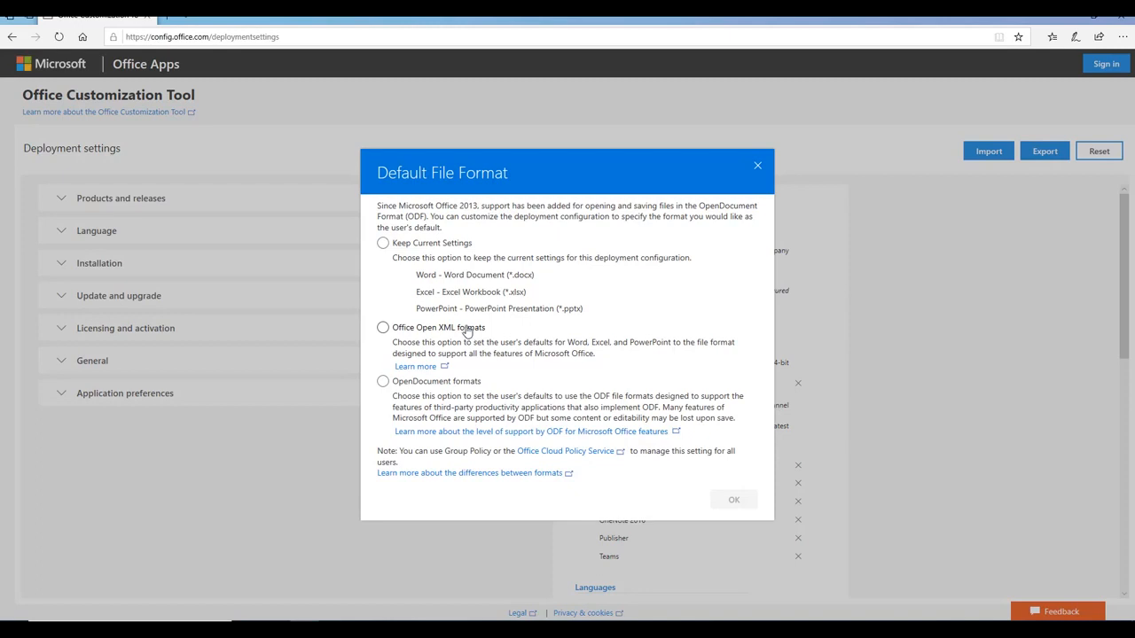
left_click(383, 329)
left_click(733, 500)
left_click(590, 390)
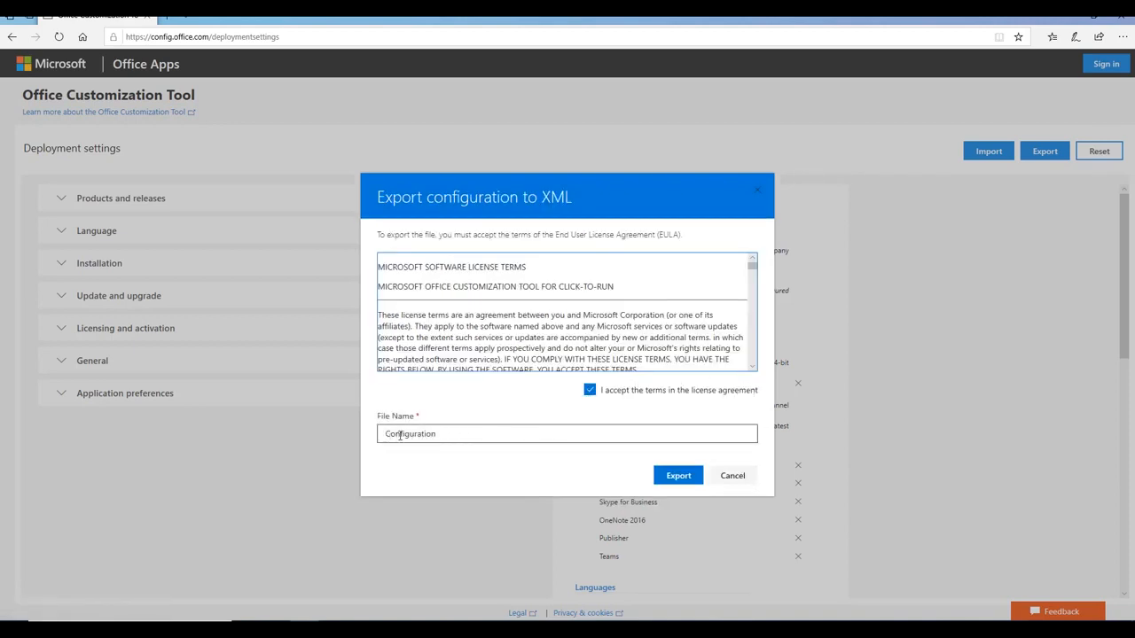
left_click_drag(388, 434, 469, 436)
left_click(470, 433)
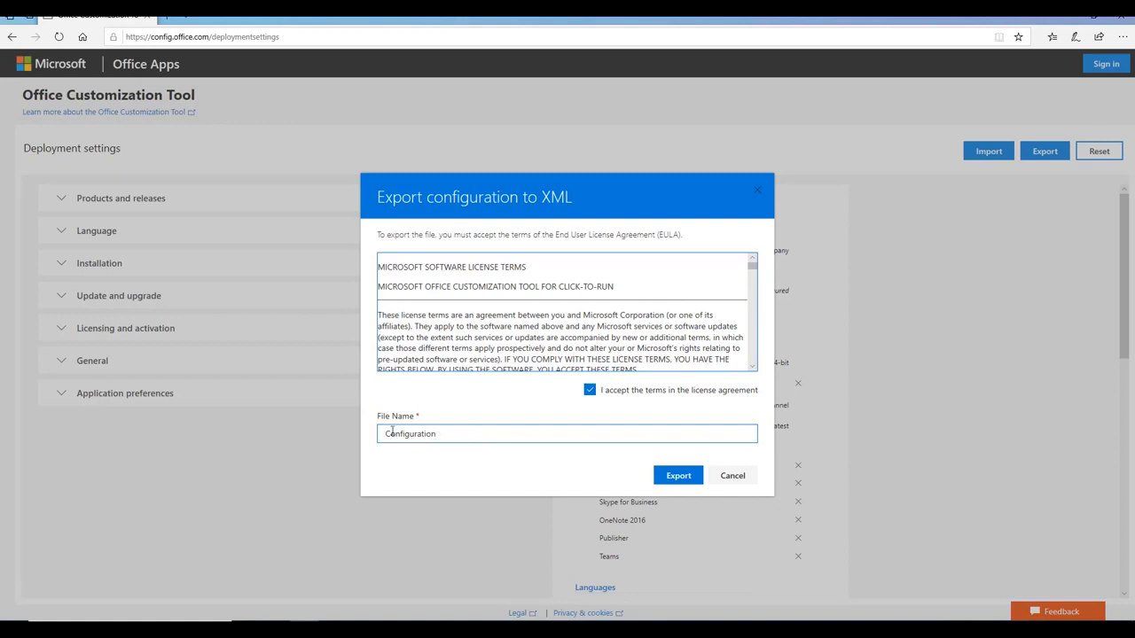
left_click_drag(392, 431, 499, 436)
left_click(501, 434)
left_click(676, 476)
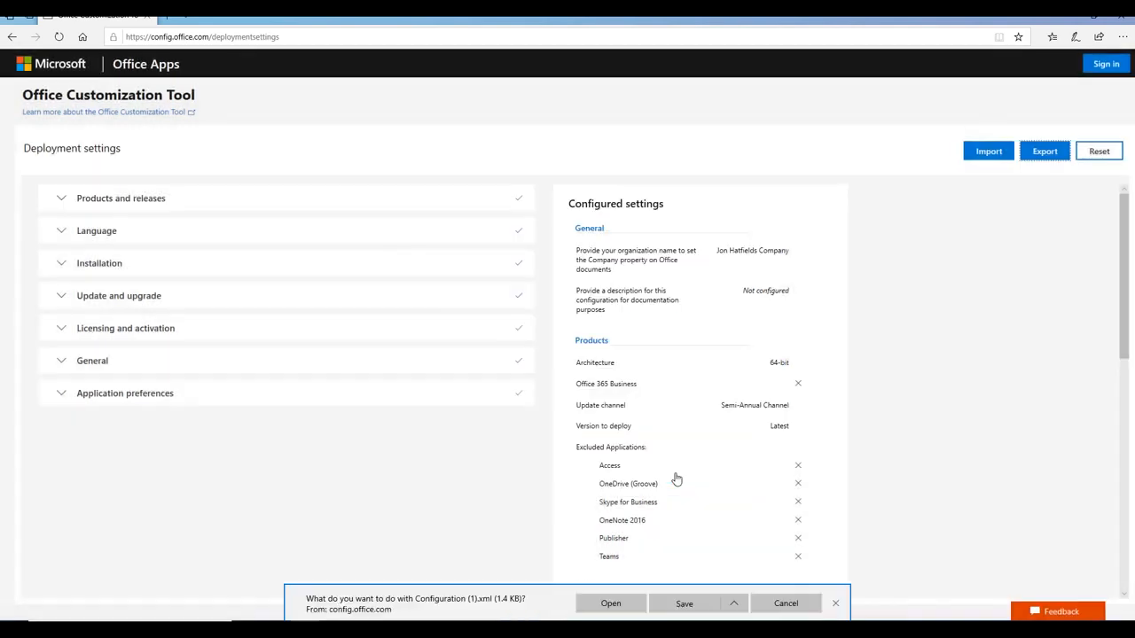
Save the download as Configuration.xml in C:\Office, replacing the existing file
left_click(739, 607)
left_click(711, 585)
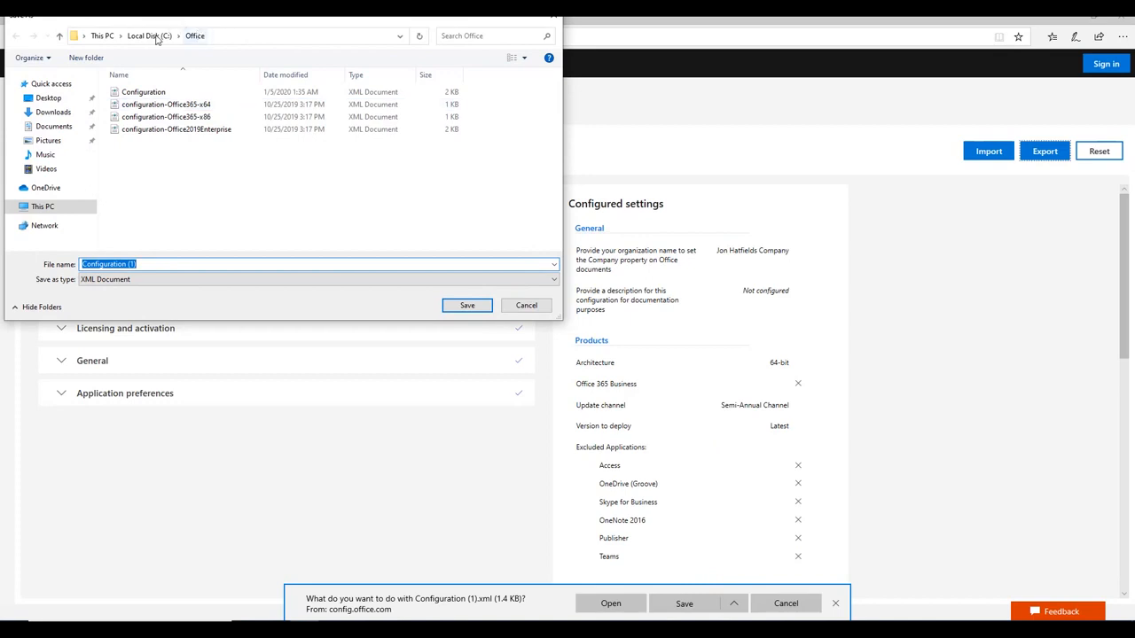
left_click(151, 35)
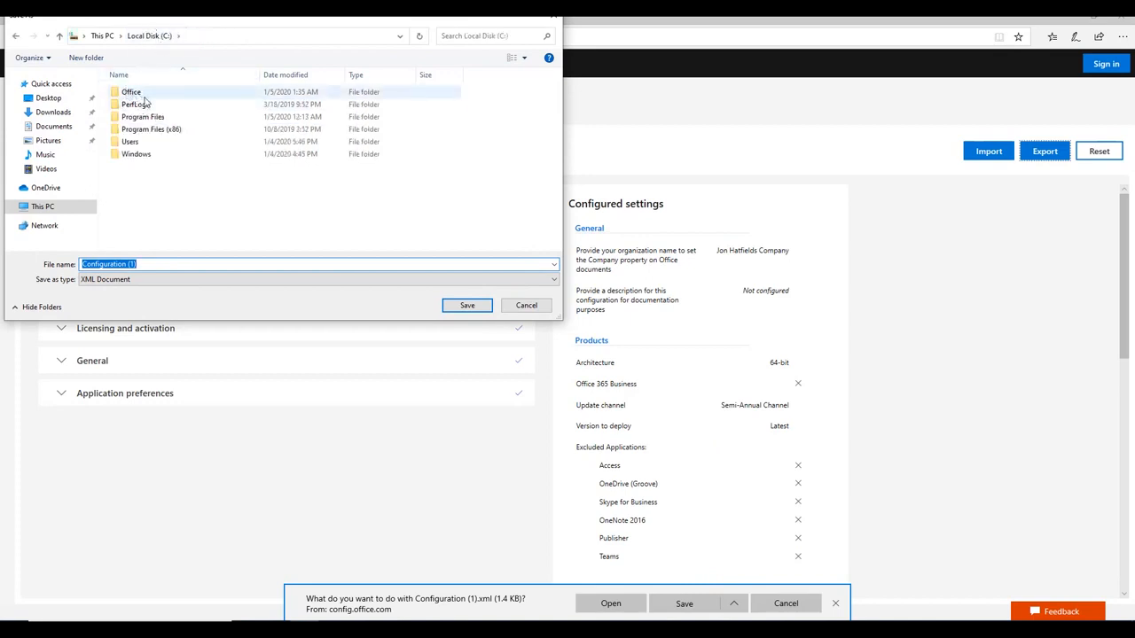
double_click(140, 94)
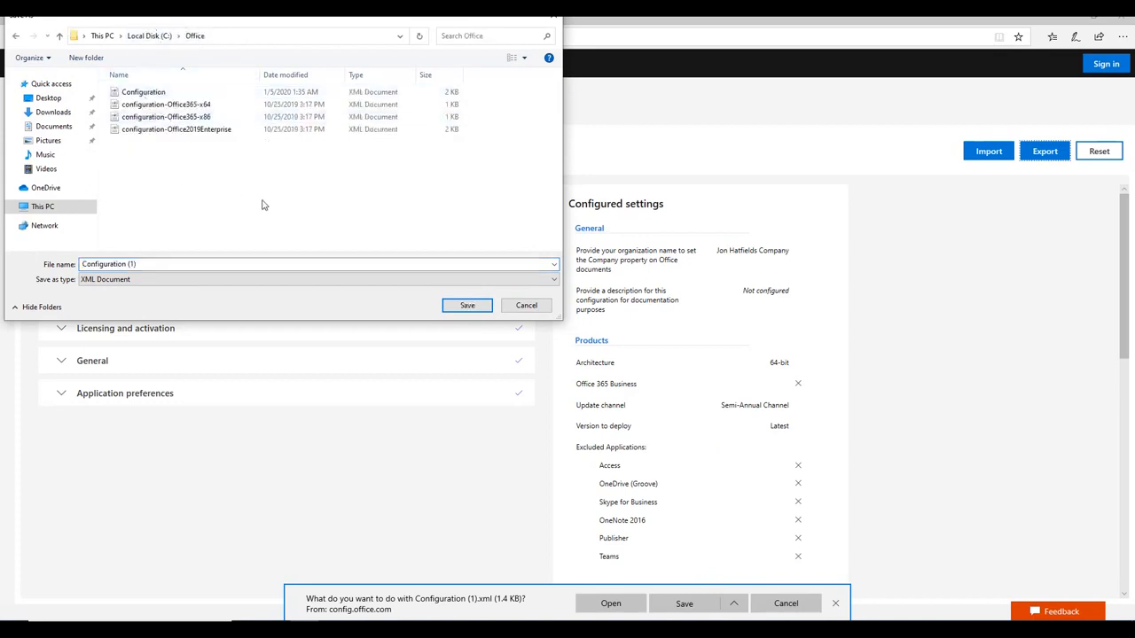
left_click(132, 263)
left_click(207, 263)
key("BackSpace")
key("BackSpace")
key("BackSpace")
key("BackSpace")
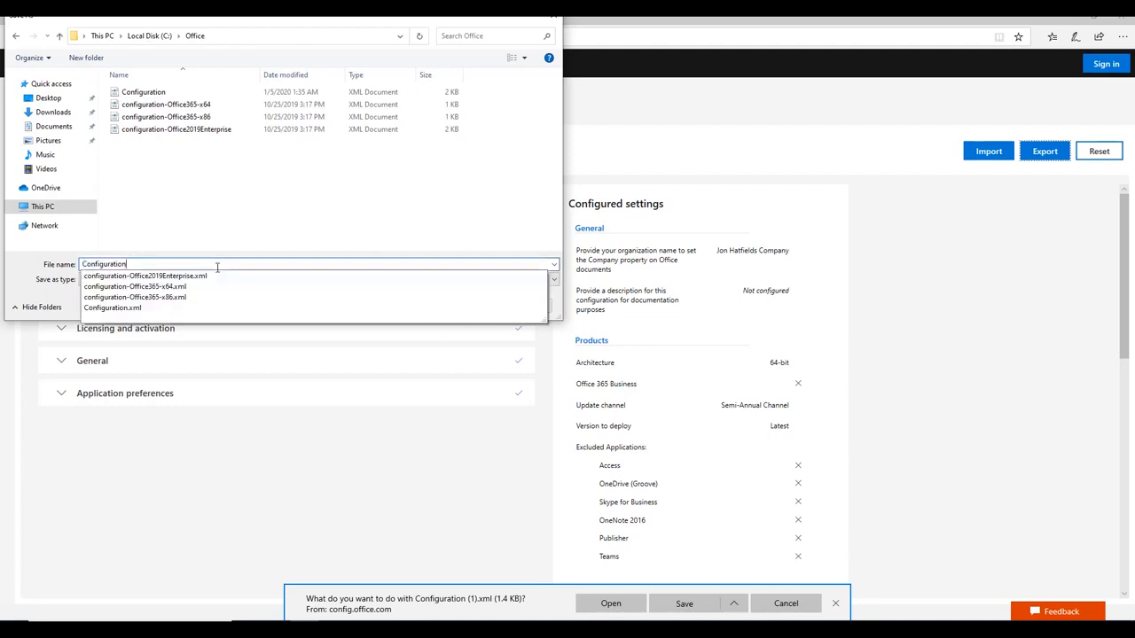
key("Escape")
left_click(464, 305)
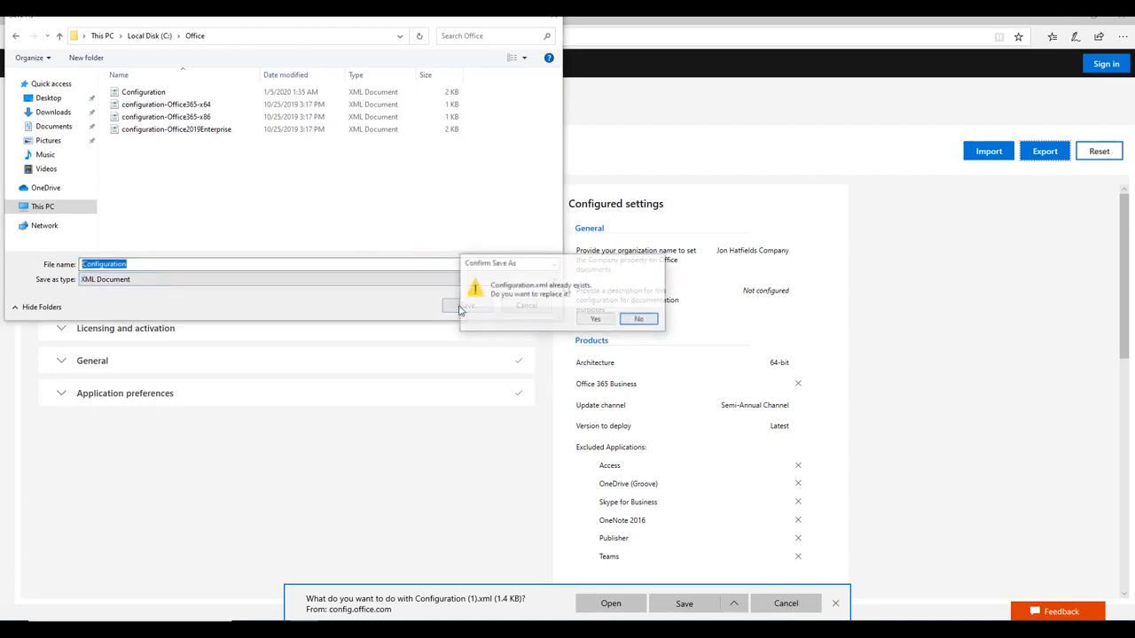
left_click(597, 321)
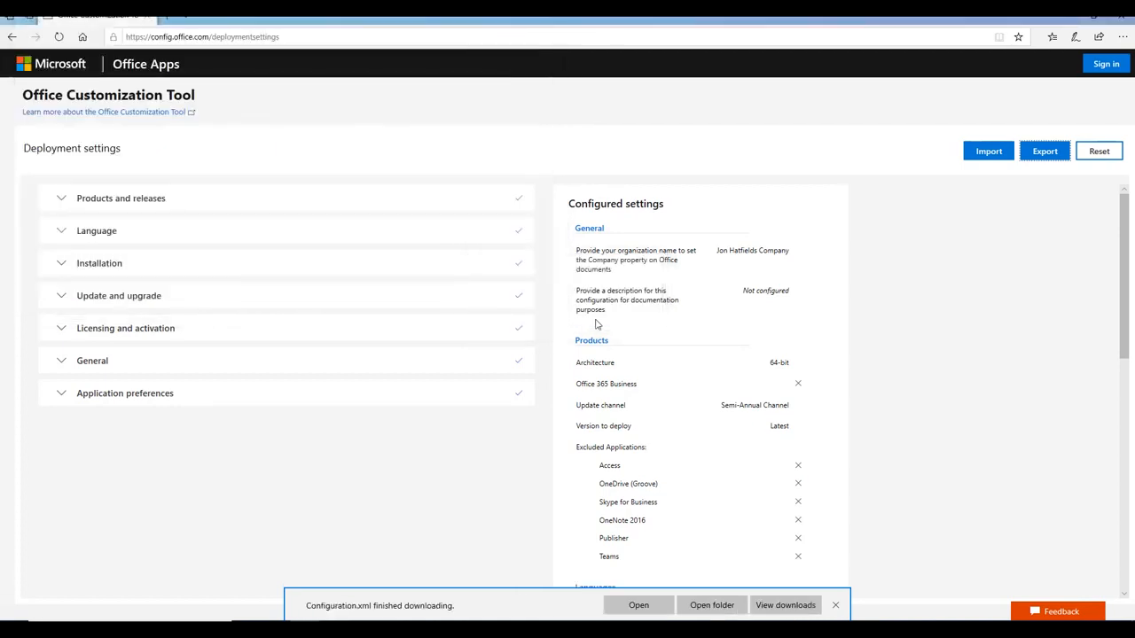
Launch PowerShell as administrator and position its window beside the Office folder
left_click(1069, 20)
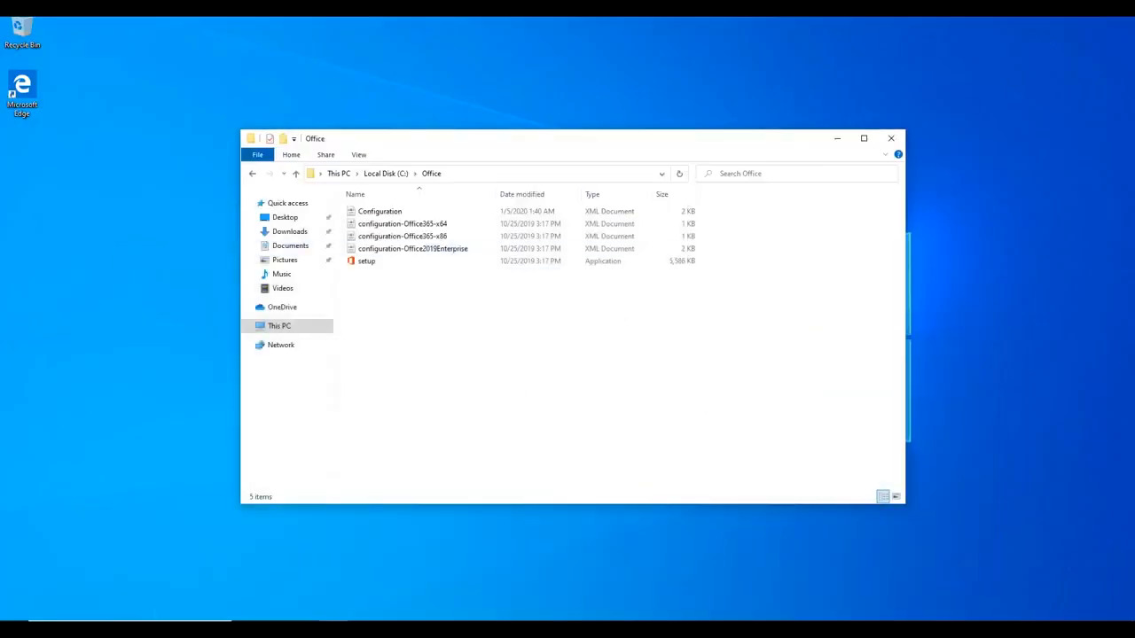
key("super+x")
left_click(97, 478)
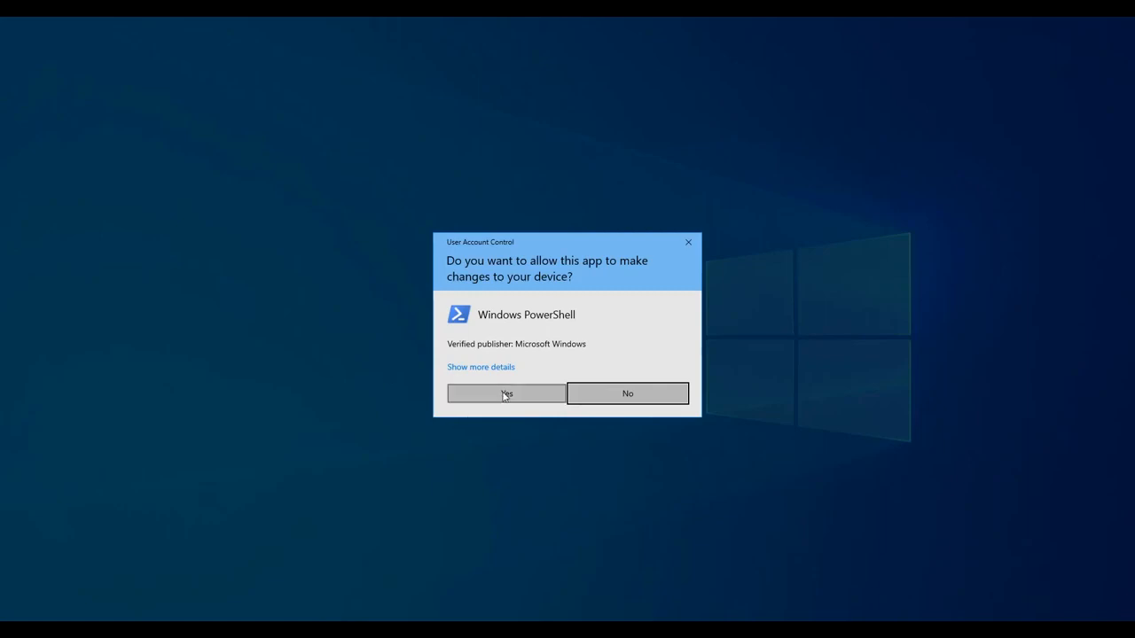
left_click(505, 395)
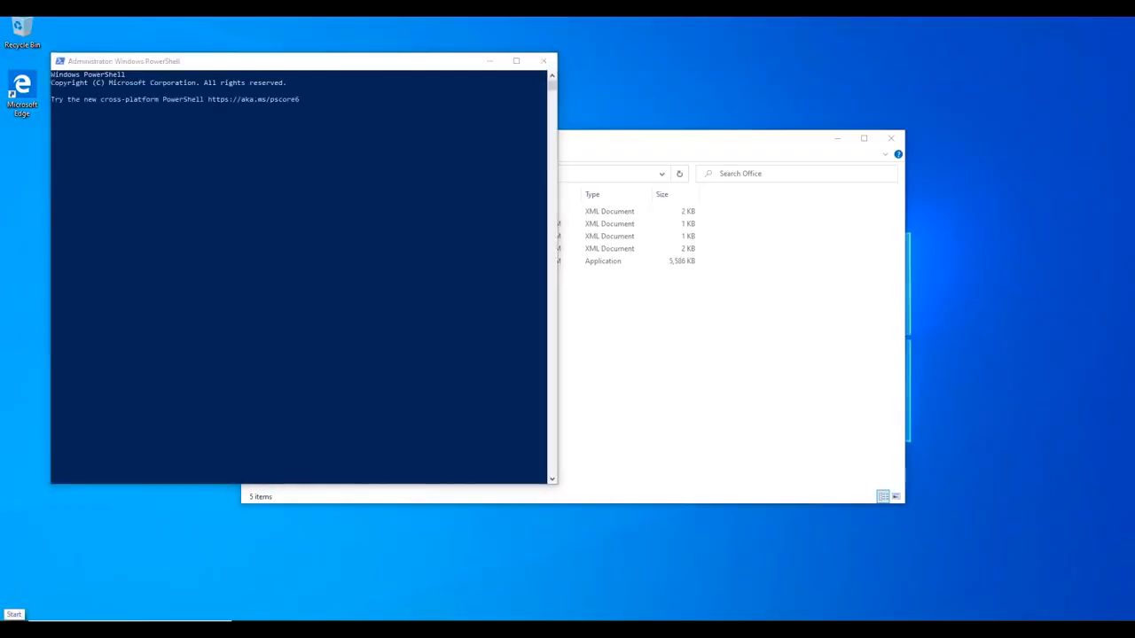
right_click(14, 627)
left_click(225, 172)
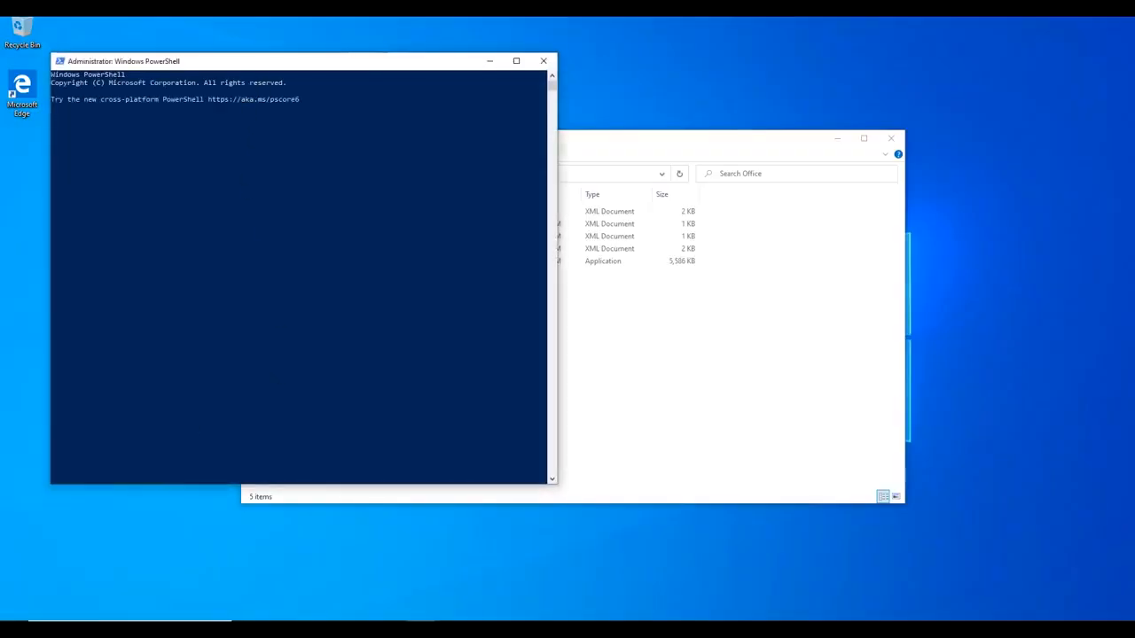
left_click_drag(262, 62, 721, 76)
left_click(854, 239)
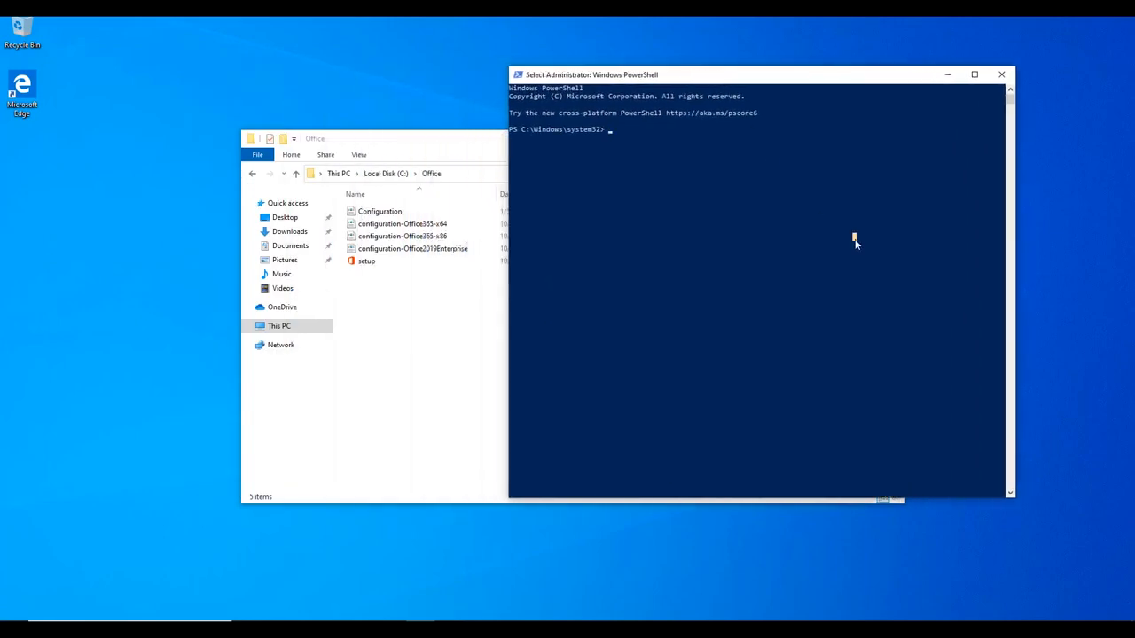
Change to C:\Office and run .\setup.exe /download .\Configuration.xml
type("cd C:\\Office\\")
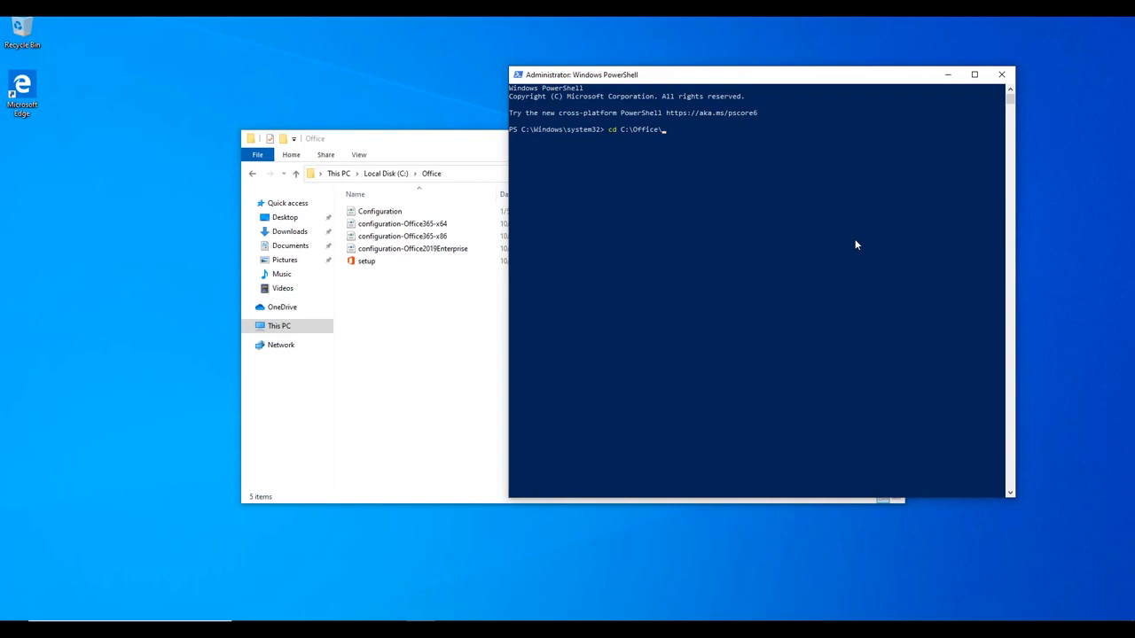
key("Return")
key("Tab")
key("Tab")
key("Tab")
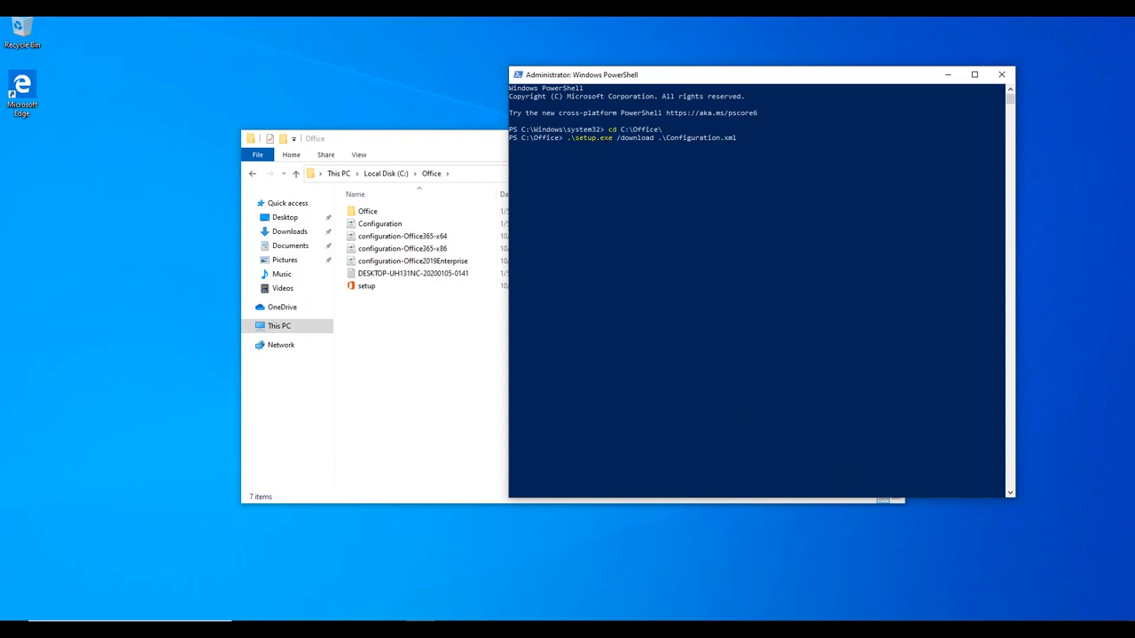
Watch Ethernet throughput in Task Manager's Performance tab until the download completes
right_click(658, 630)
left_click(727, 579)
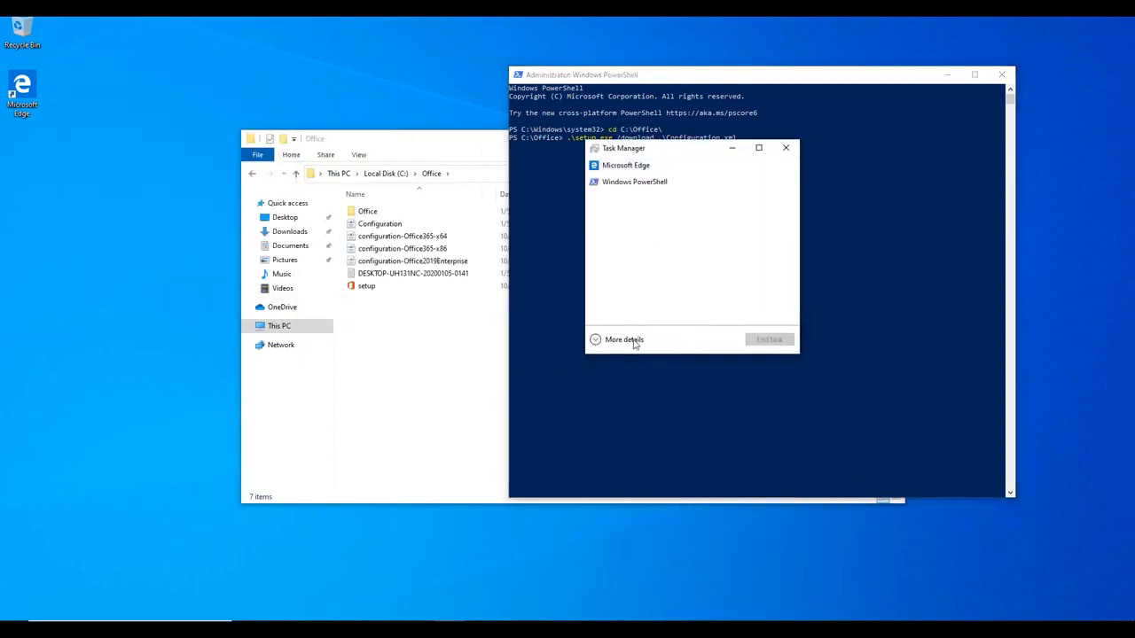
left_click(625, 339)
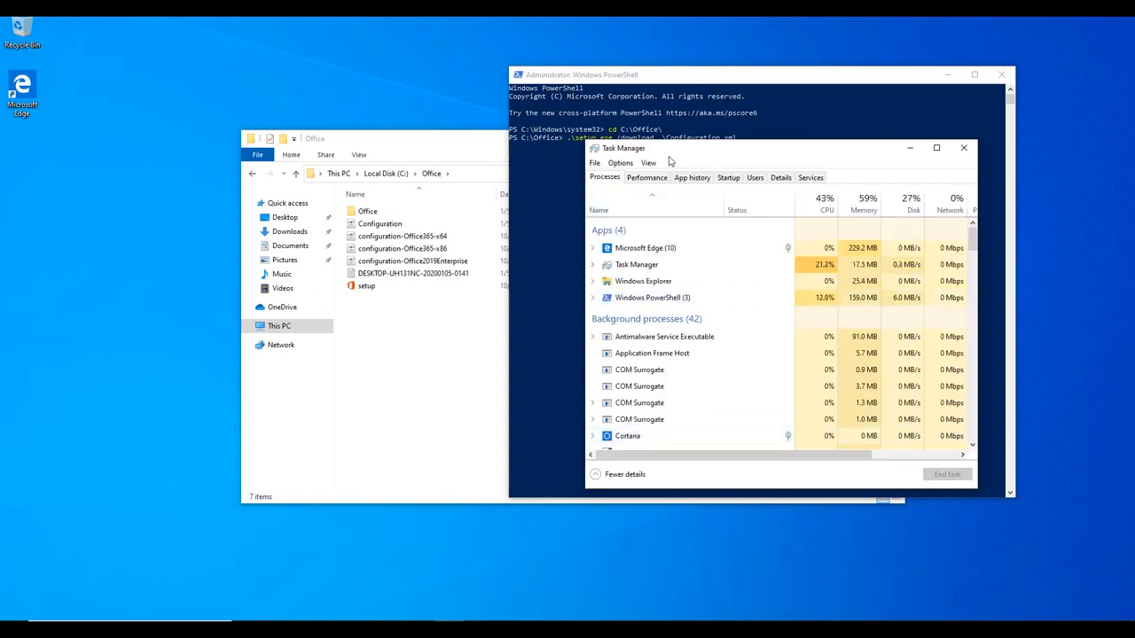
left_click(656, 195)
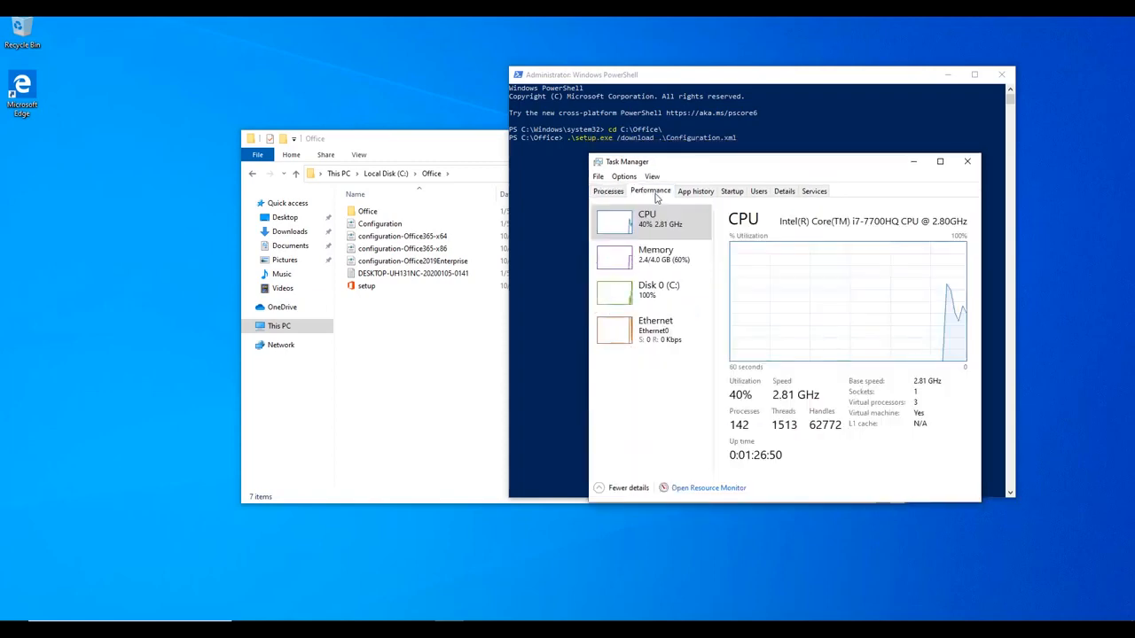
left_click(654, 338)
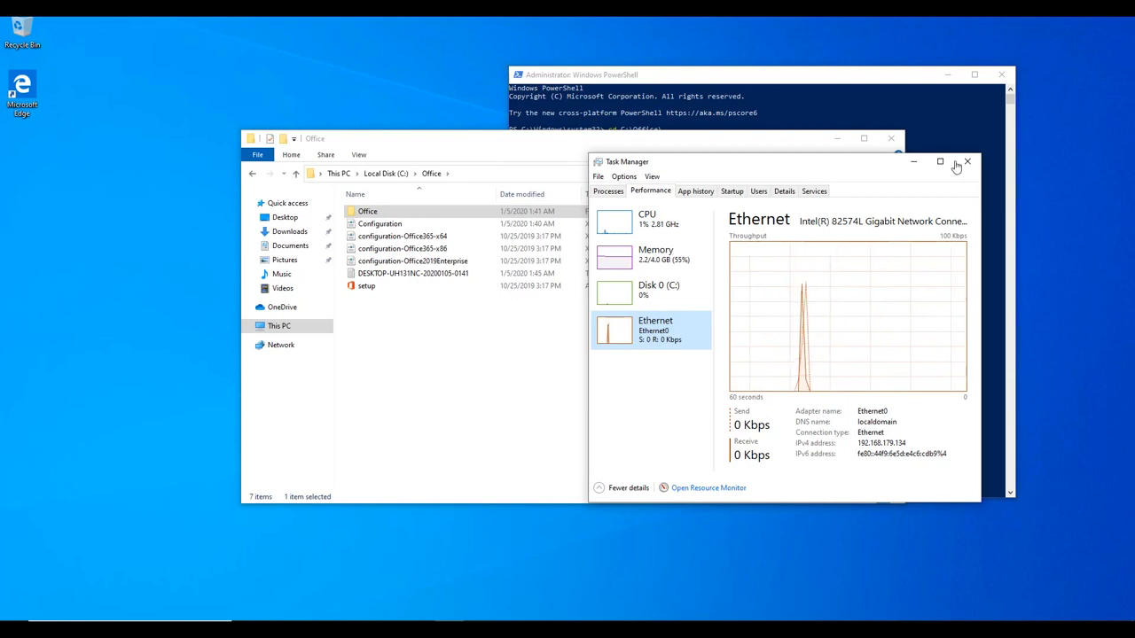
left_click(733, 99)
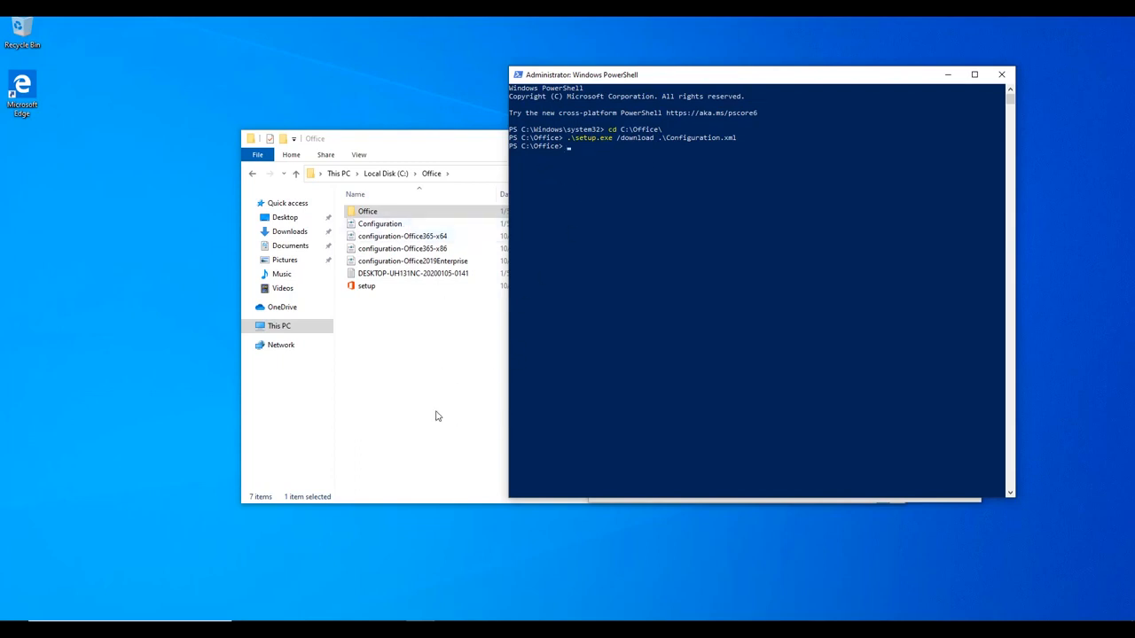
left_click(393, 381)
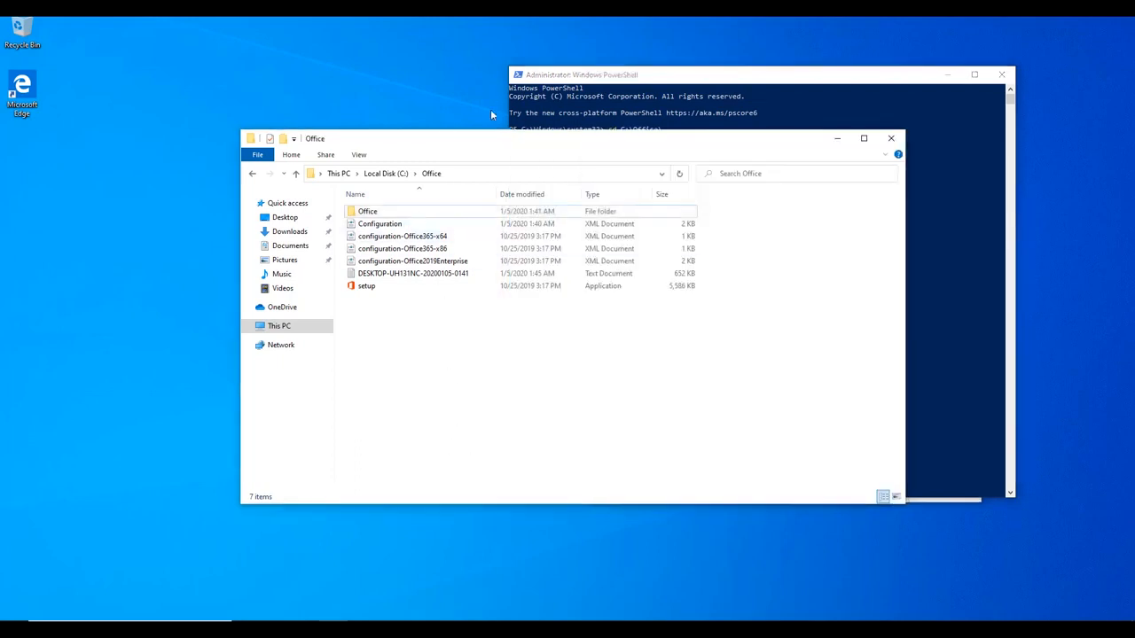
left_click_drag(490, 133, 490, 135)
right_click(365, 213)
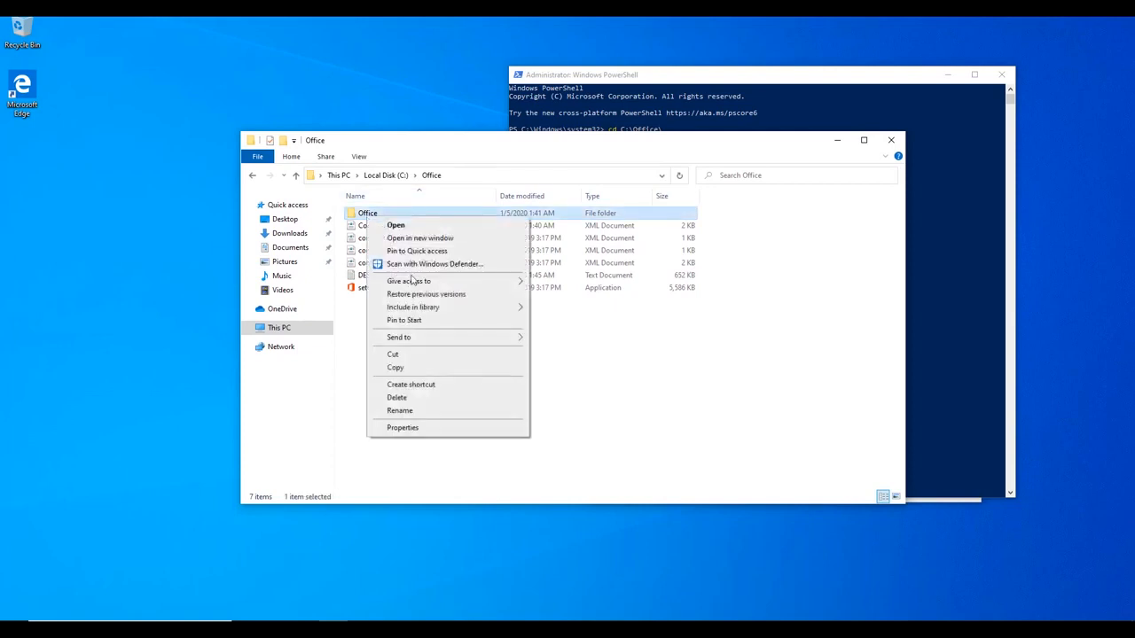
left_click(403, 428)
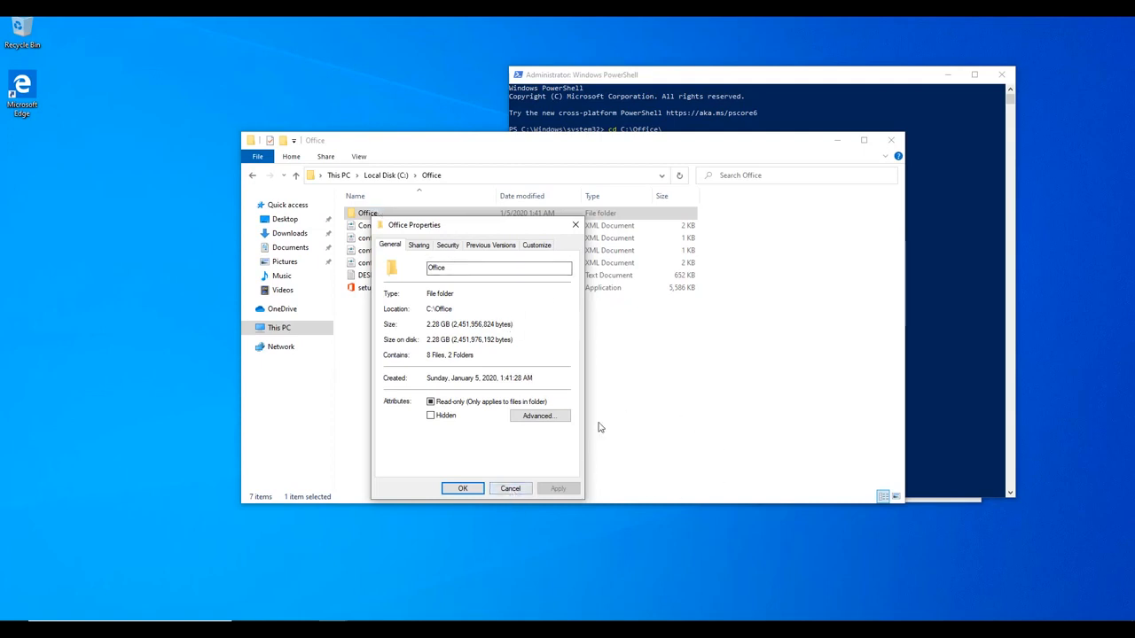
left_click(523, 493)
left_click(748, 147)
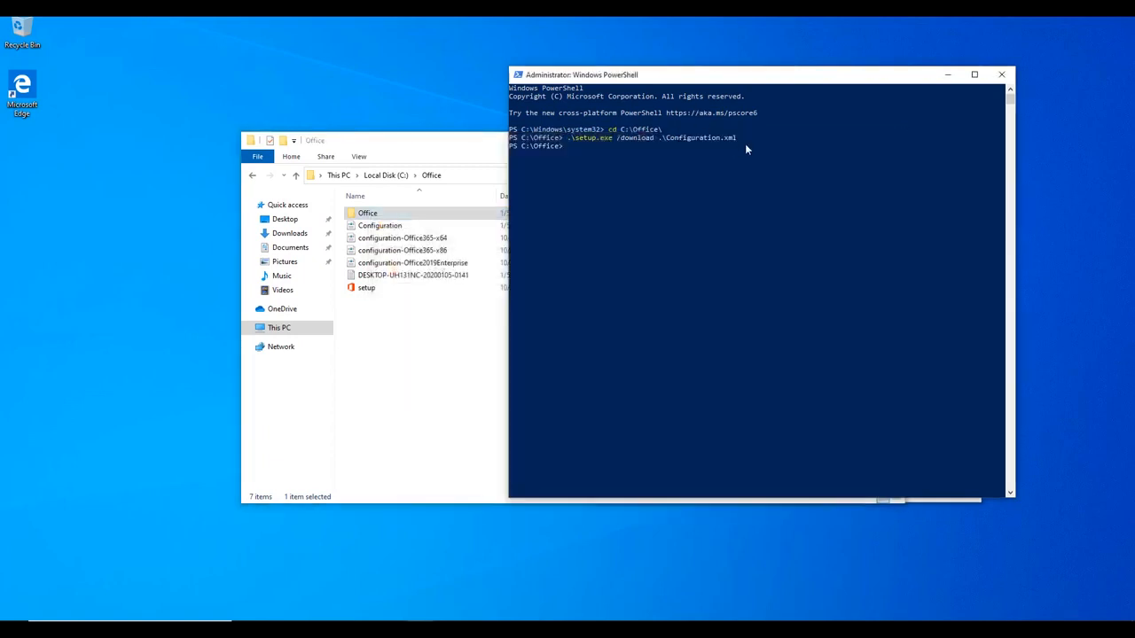
Run .\setup.exe /configure .\Configuration.xml in PowerShell to install Office
left_click(768, 180)
type(".\\setup.exe")
type(" /configure")
type(" .\\Conf")
key("Tab")
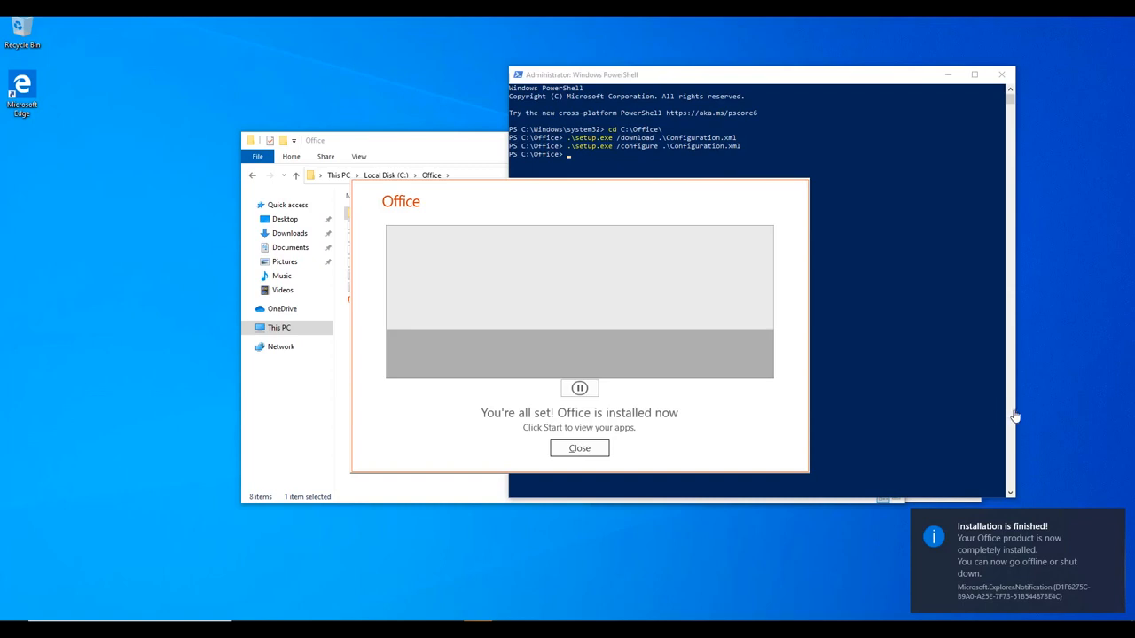
Close the installer message, PowerShell, Task Manager and File Explorer
left_click(579, 449)
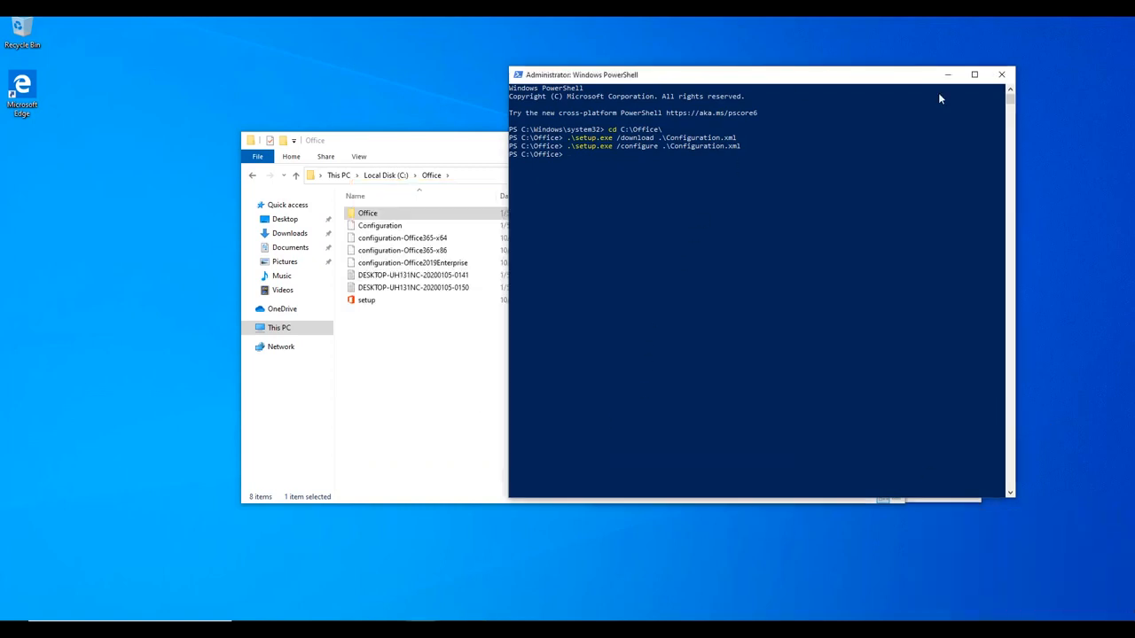
left_click(1001, 74)
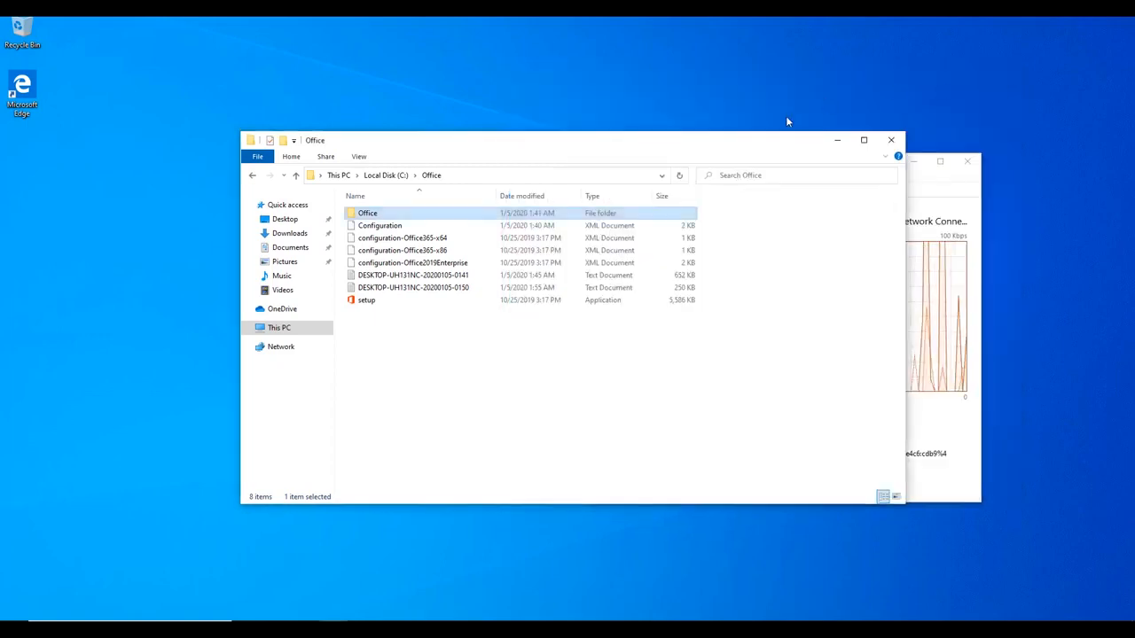
left_click(953, 186)
left_click(969, 162)
left_click(891, 141)
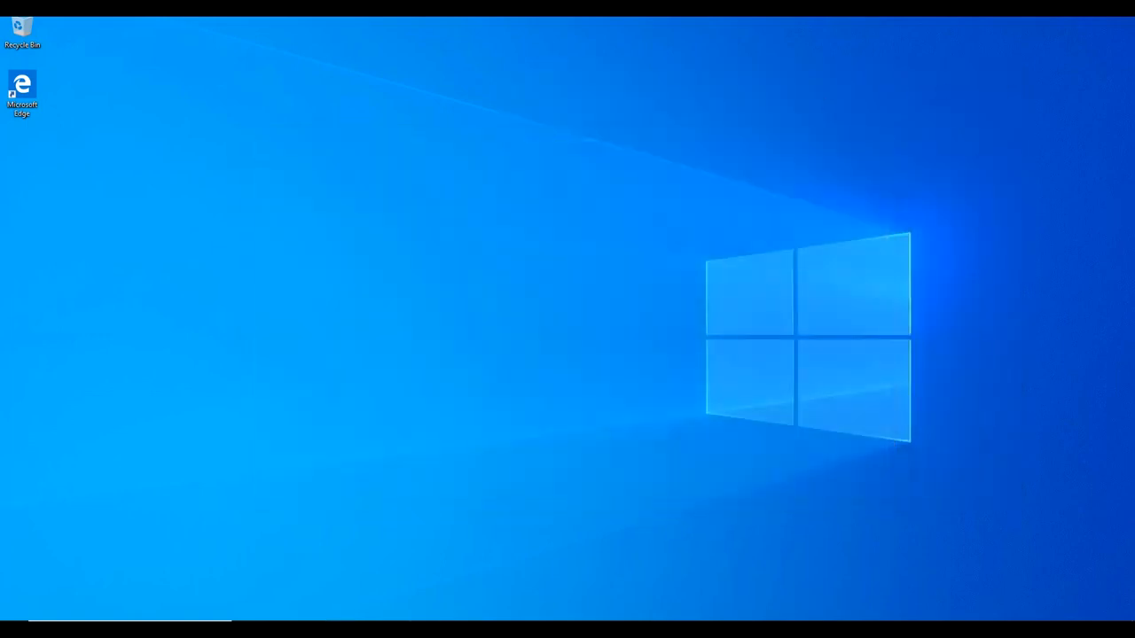
Launch Word from Start menu's Recently added list
left_click(13, 629)
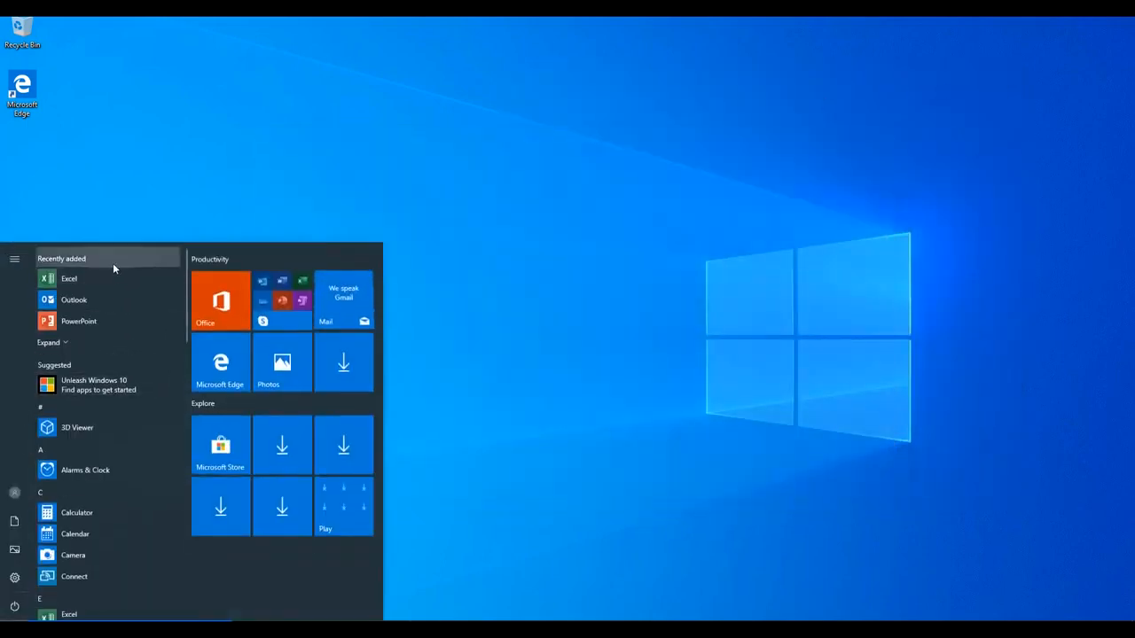
left_click(95, 339)
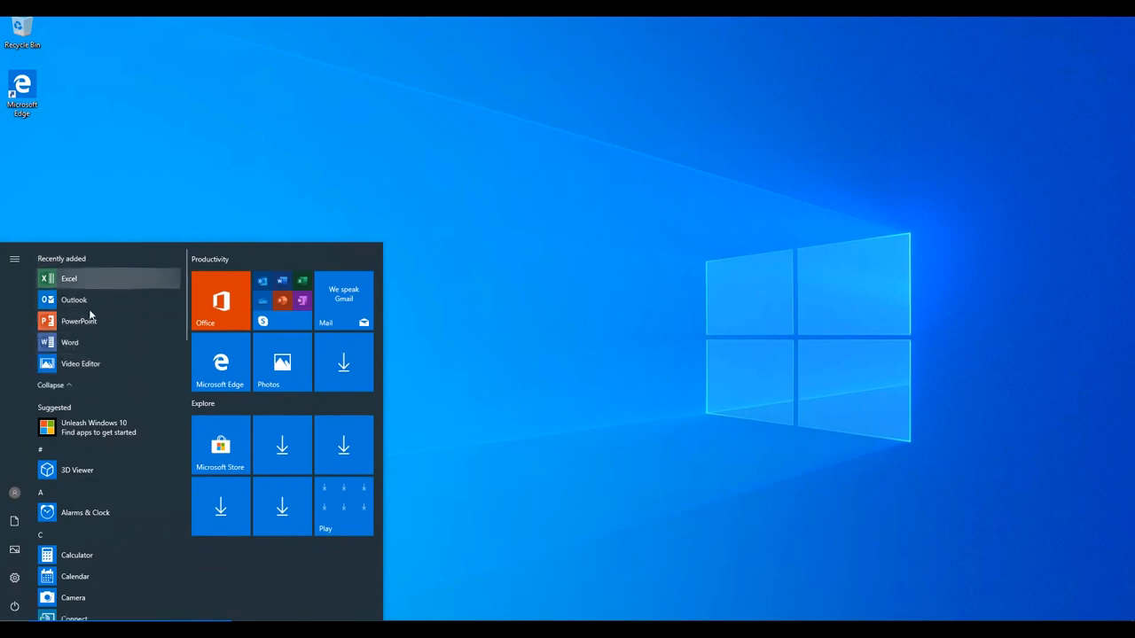
left_click(96, 341)
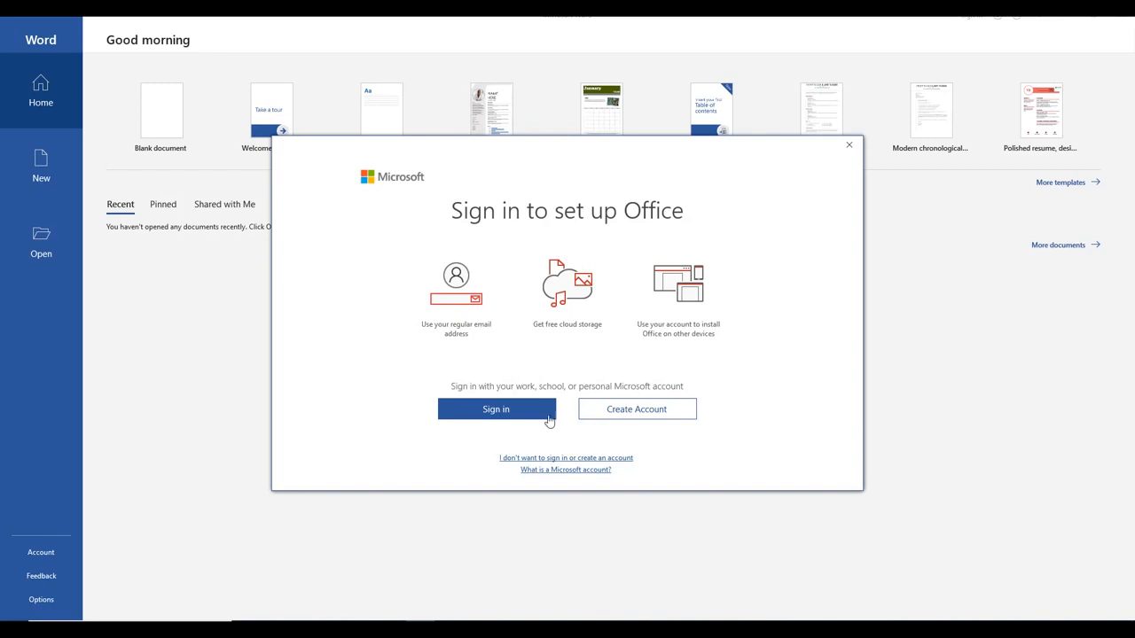
Sign in with the work account e-mail and password, allowing its use across the device
left_click(514, 415)
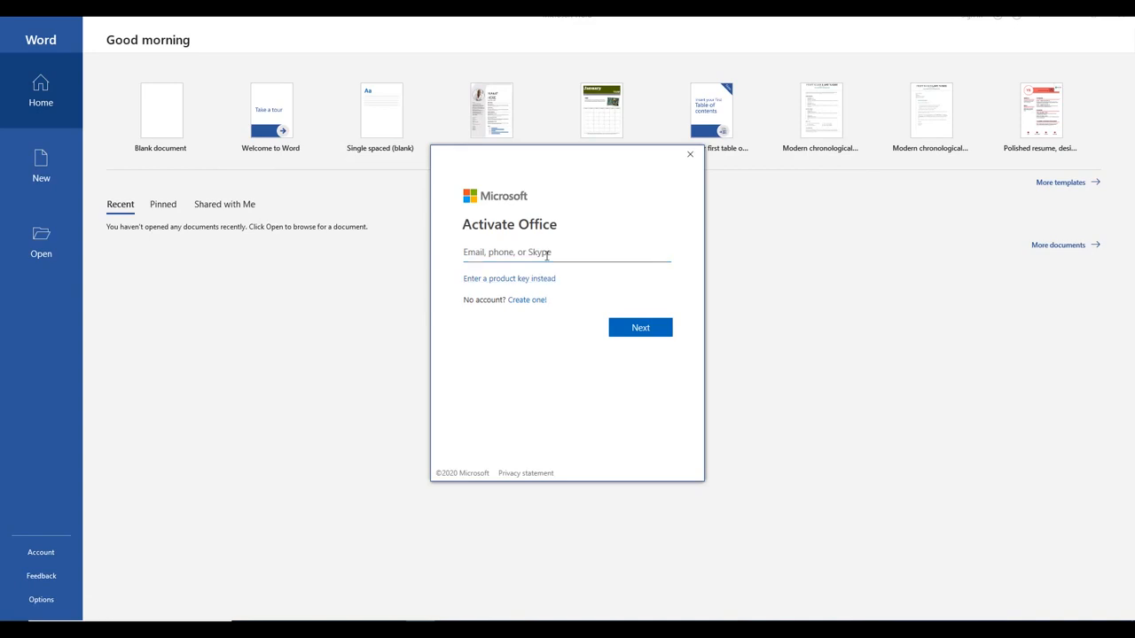
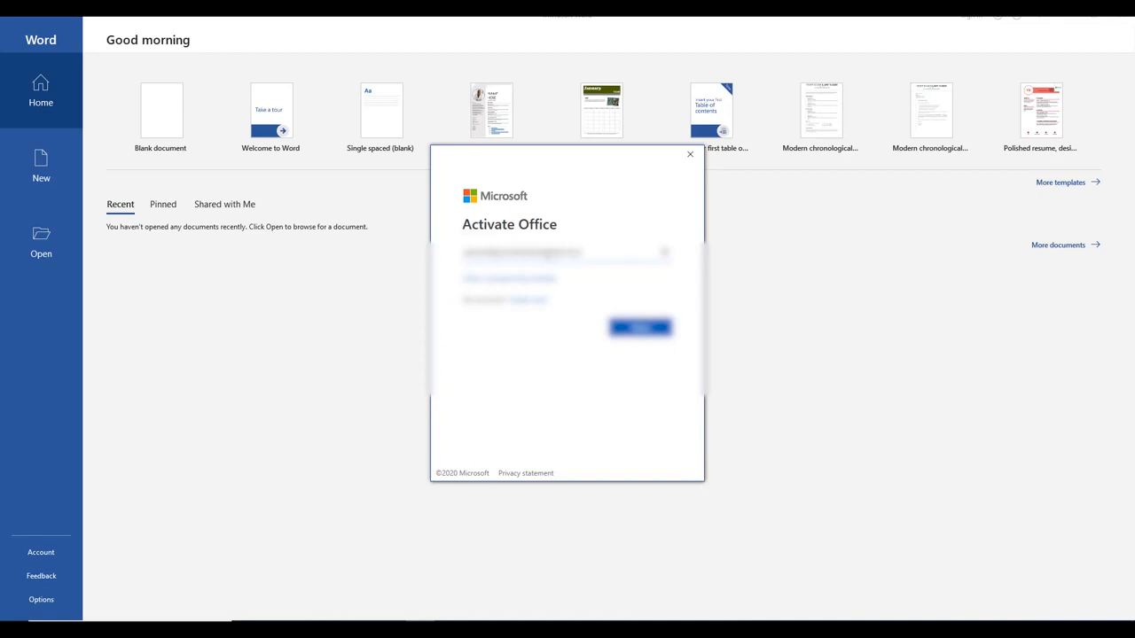
left_click(645, 329)
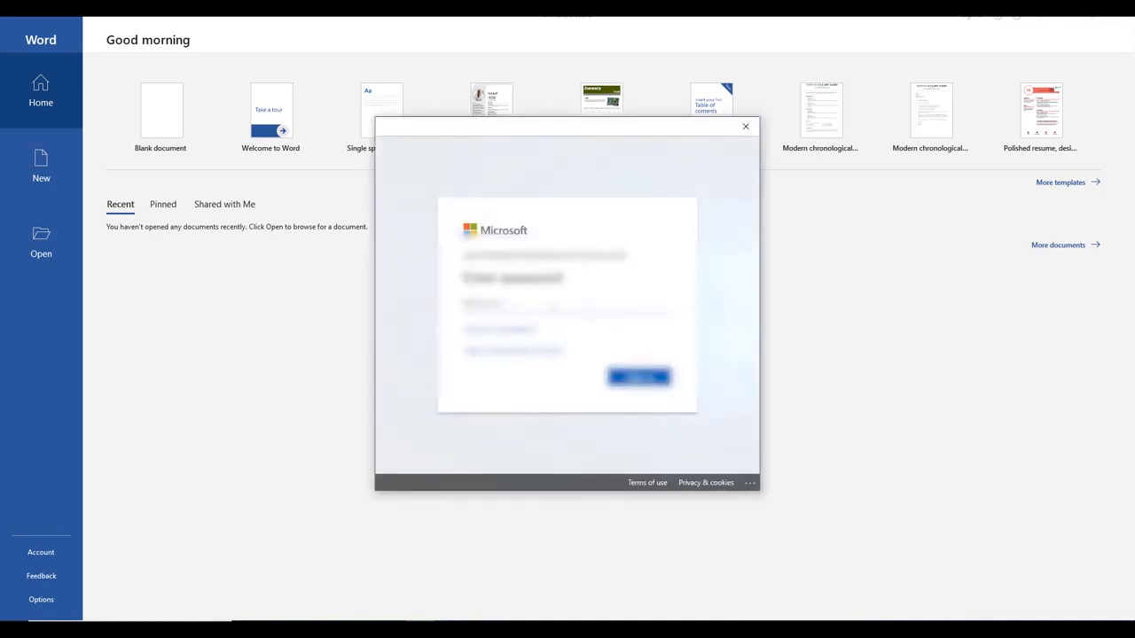
type("••••••••")
left_click(638, 377)
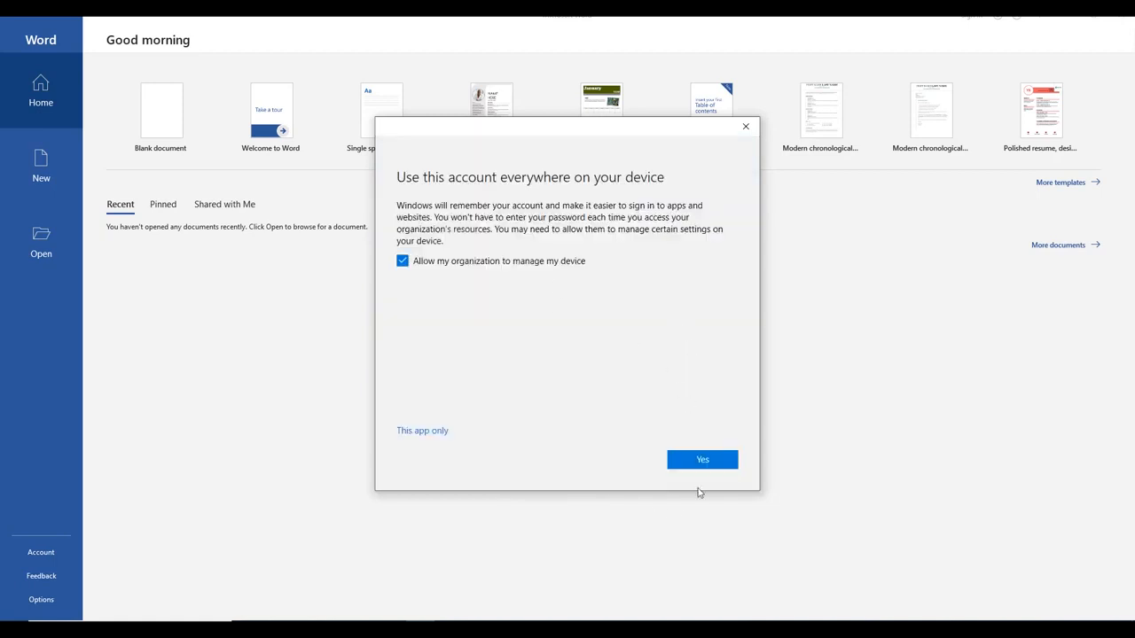
left_click(699, 459)
left_click(704, 467)
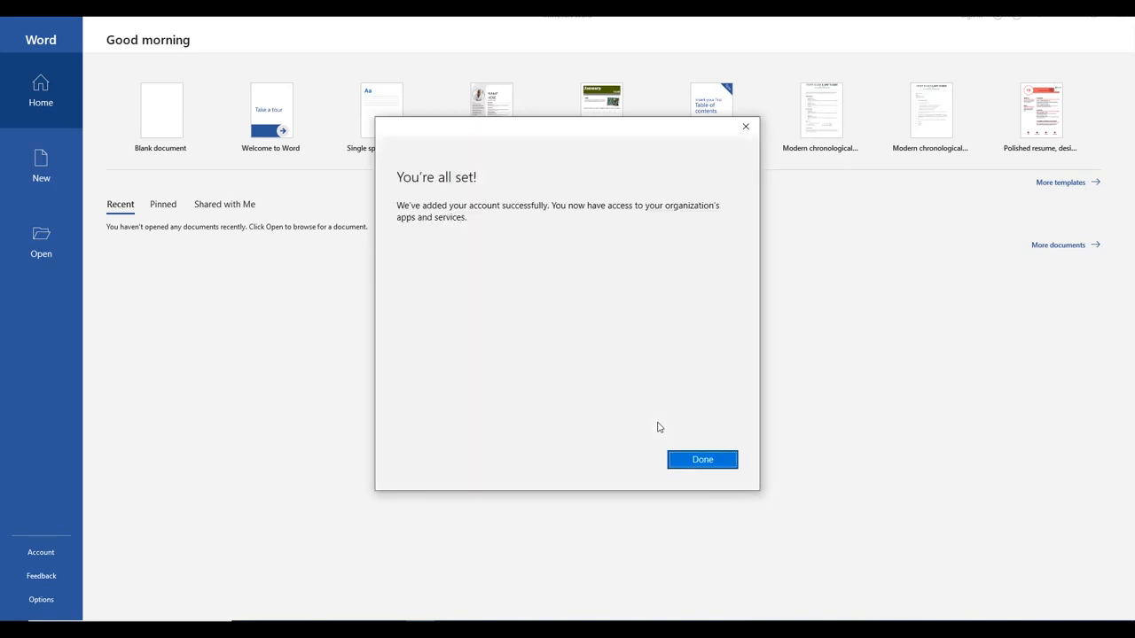
left_click(698, 461)
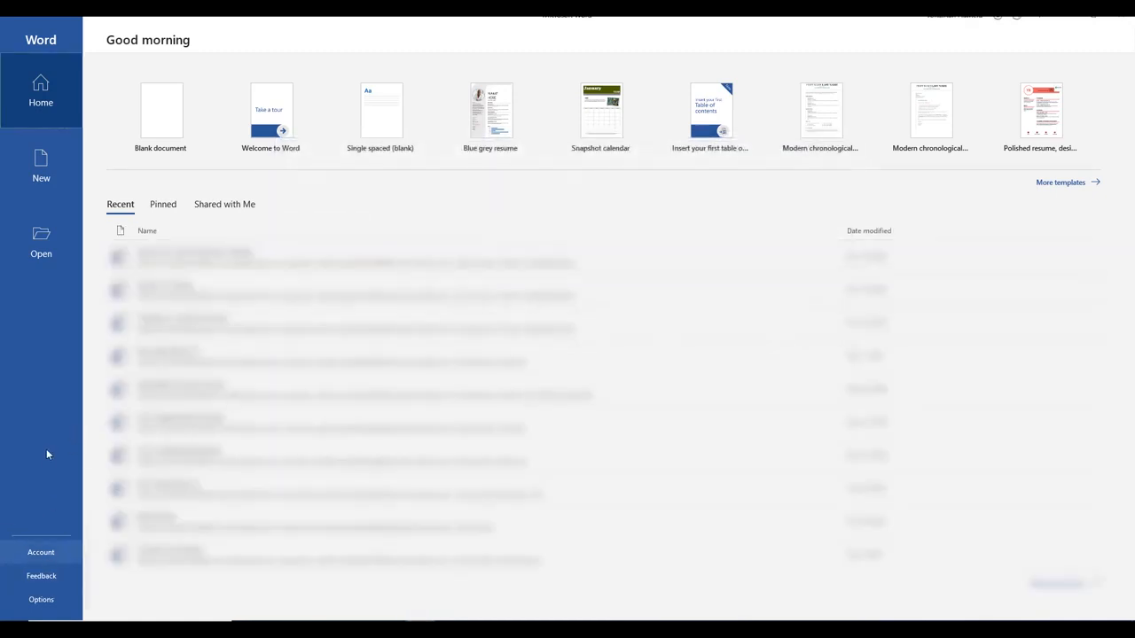
Confirm Account shows Office 365 Business, Version 1902, Semi-annual Channel, then return Home
left_click(44, 555)
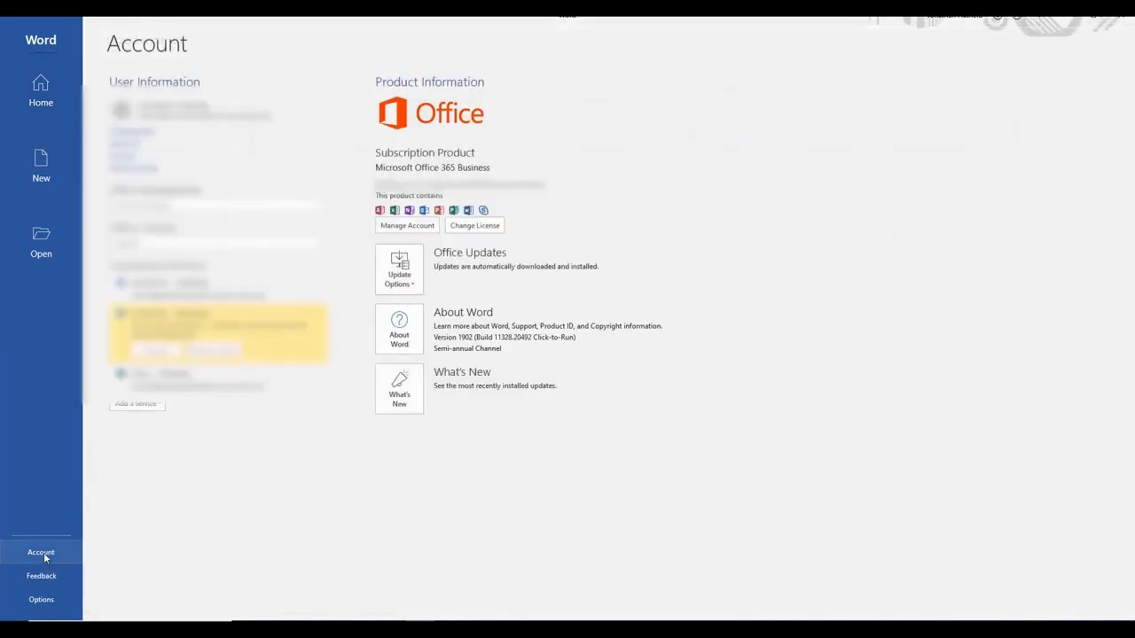
left_click(55, 101)
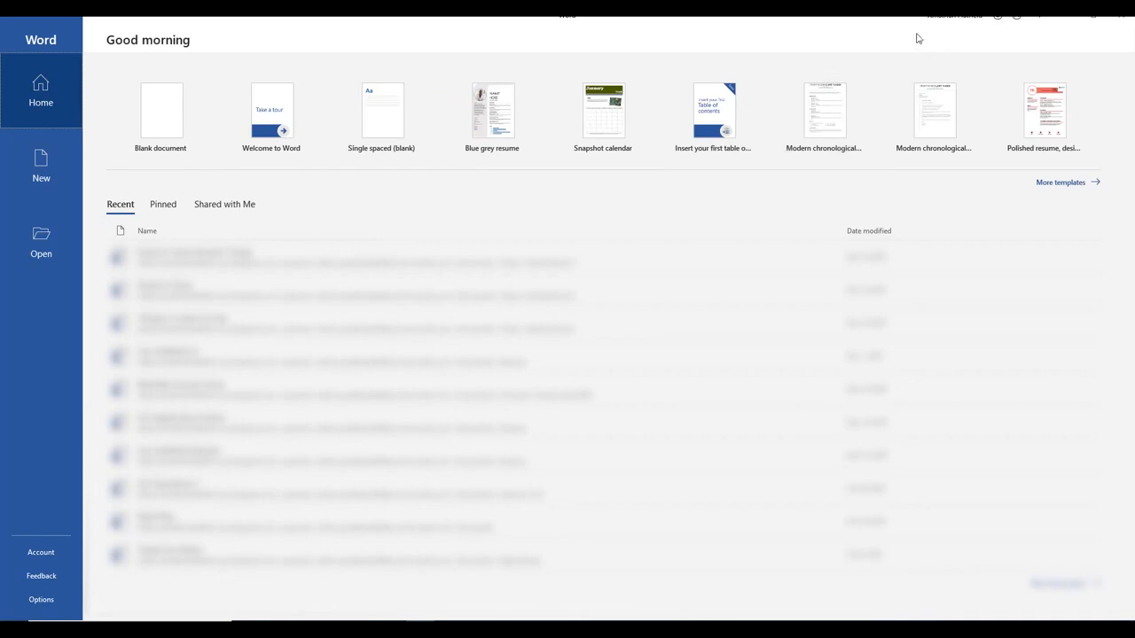